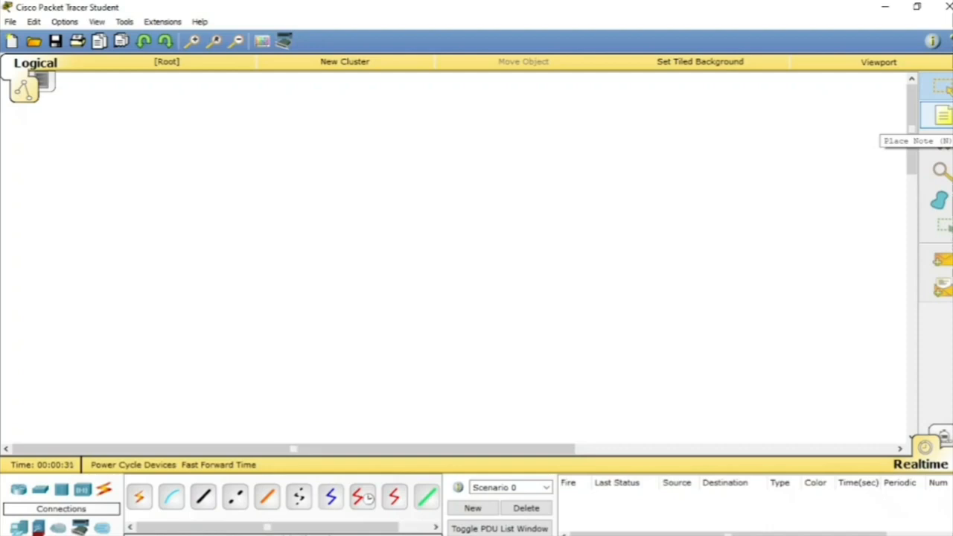
# Step: Place a note reading "Jaringan SMK CANDA BHIRAWA PARE" near the top centre of the workspace
pyautogui.click(942, 116)
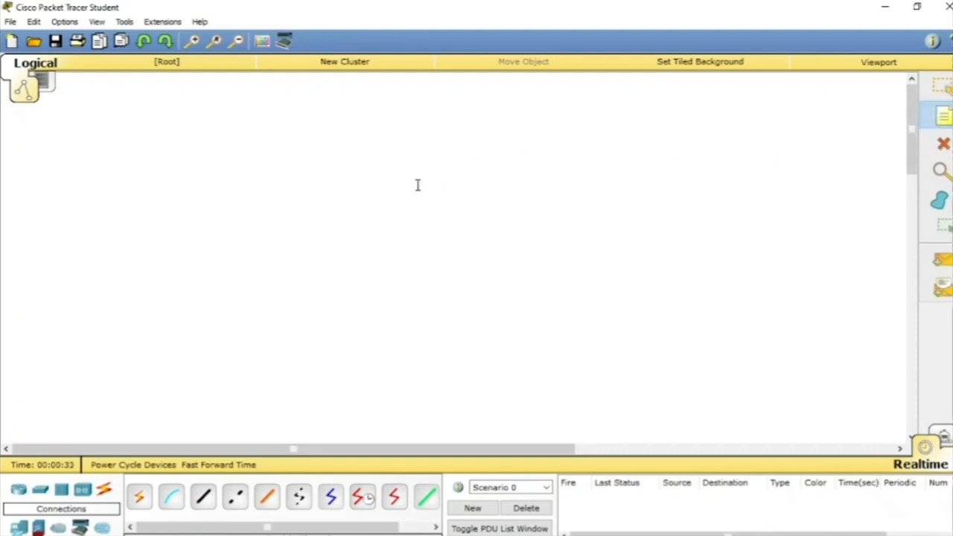
pyautogui.click(318, 107)
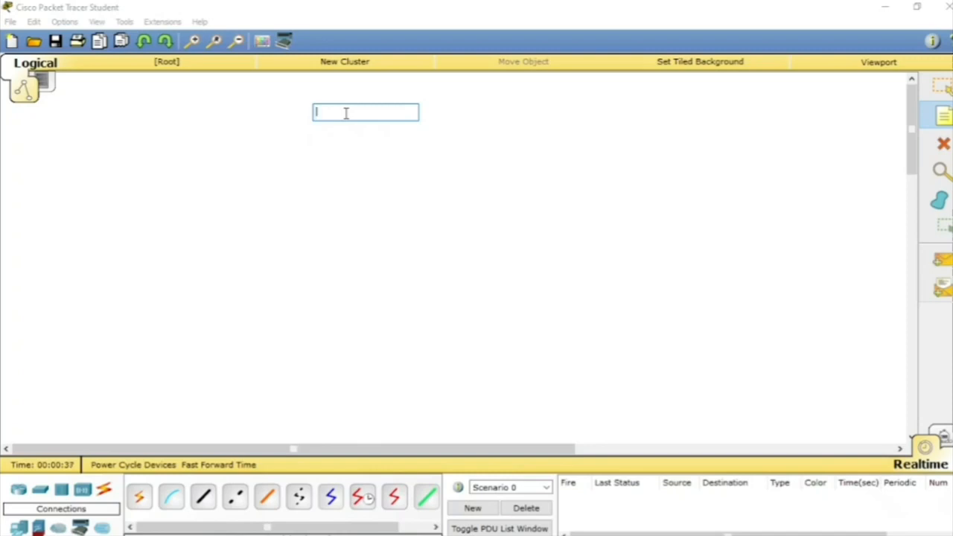
pyautogui.write('Jaringan SMK CANDA BH')
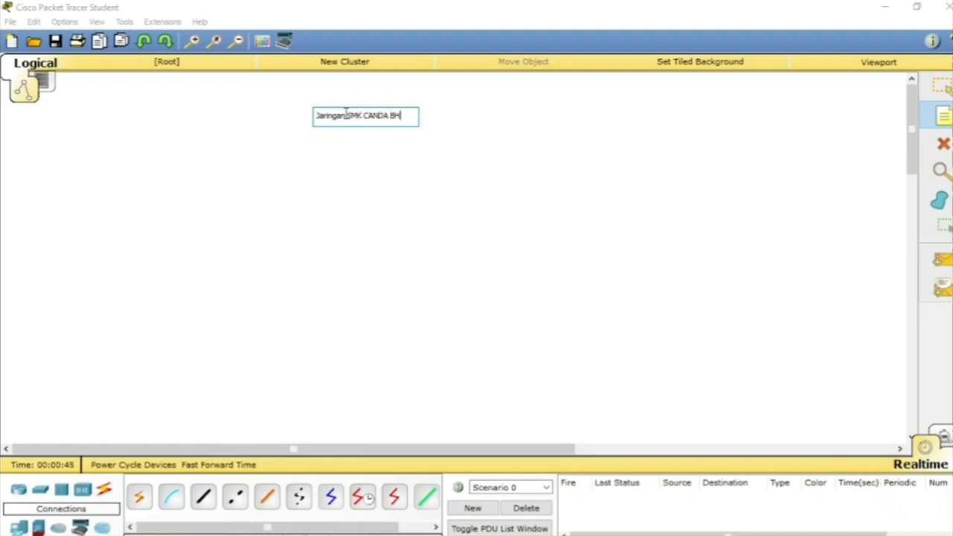
pyautogui.write('IRAWA')
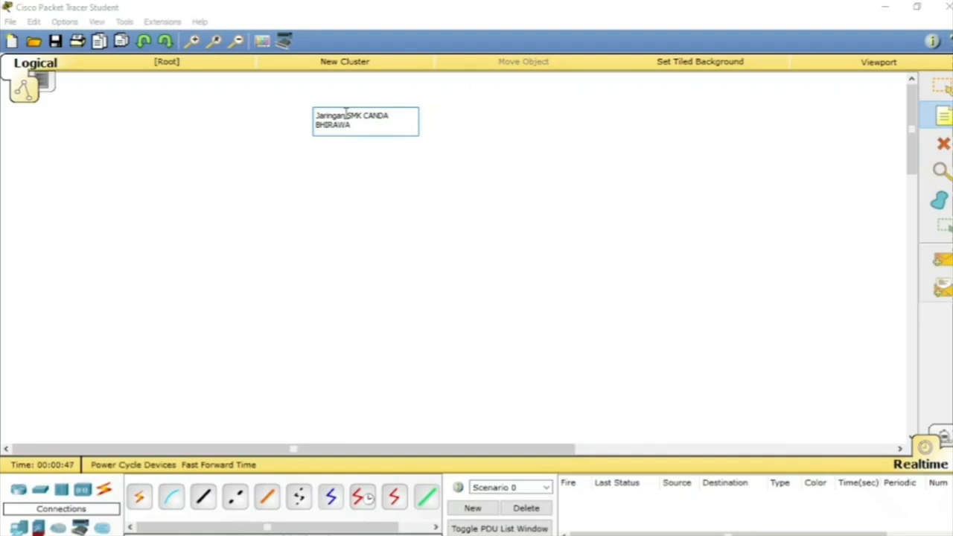
pyautogui.write(' PARE')
pyautogui.press('Return')
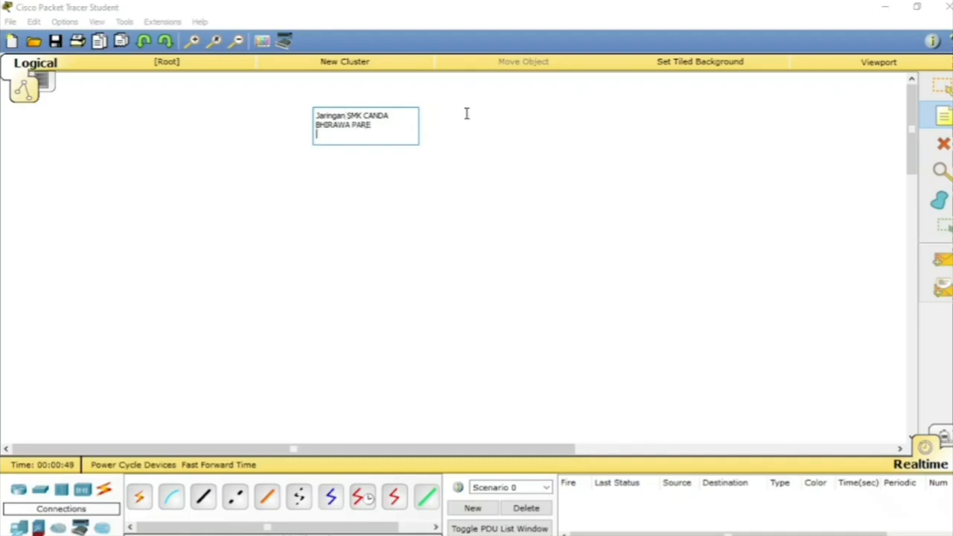
pyautogui.click(425, 139)
pyautogui.click(942, 93)
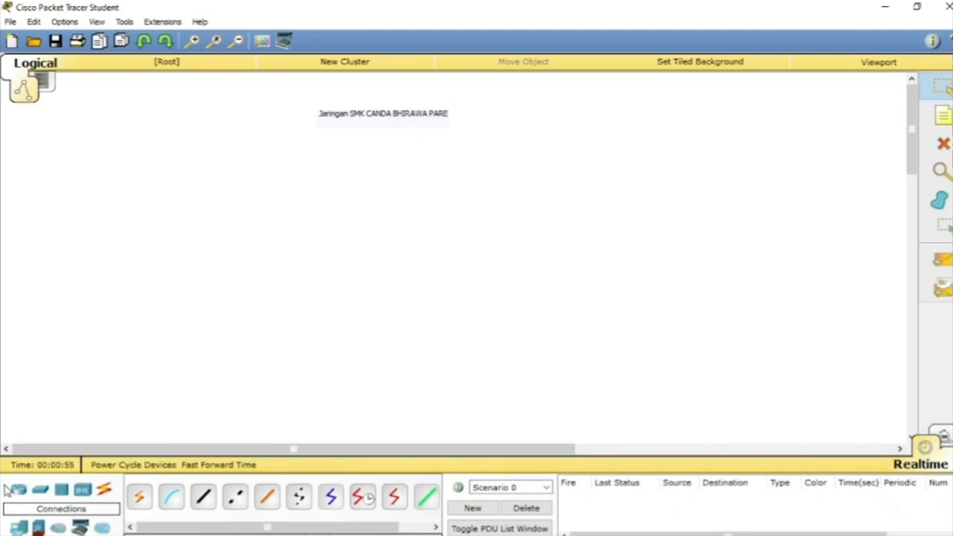
# Step: Place four generic PCs in a row in the workspace's lower-left area
pyautogui.click(22, 528)
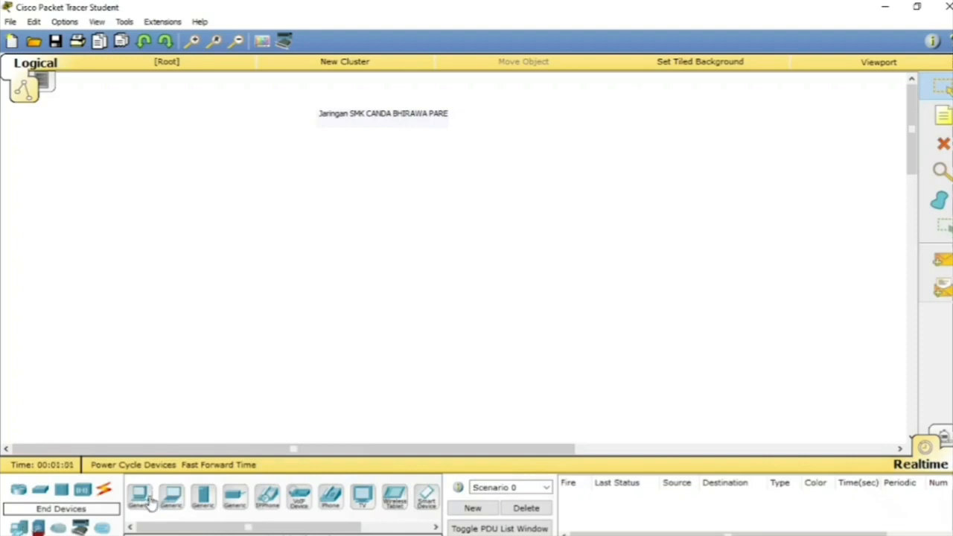
pyautogui.moveTo(148, 496); pyautogui.dragTo(41, 396)
pyautogui.moveTo(142, 507); pyautogui.dragTo(90, 397)
pyautogui.moveTo(139, 496); pyautogui.dragTo(146, 397)
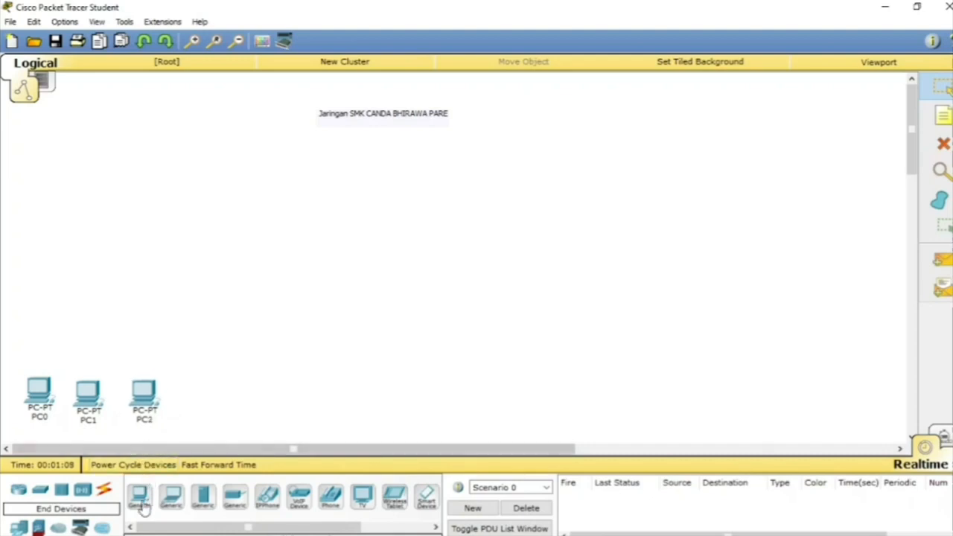
pyautogui.moveTo(139, 498); pyautogui.dragTo(200, 401)
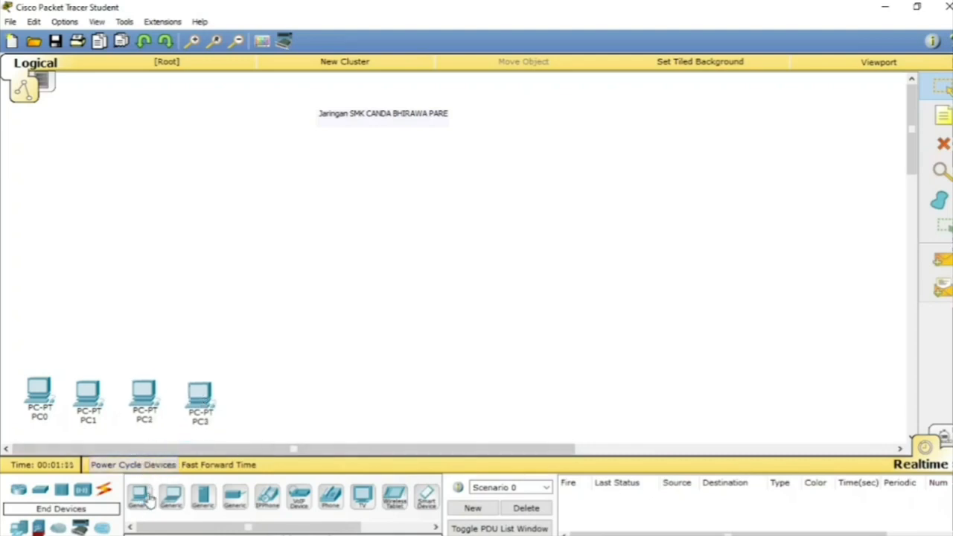
# Step: Place a second row of four generic PCs to the right of the first group, leaving a gap between the groups
pyautogui.moveTo(139, 498); pyautogui.dragTo(362, 399)
pyautogui.moveTo(134, 507); pyautogui.dragTo(408, 397)
pyautogui.moveTo(138, 506); pyautogui.dragTo(471, 399)
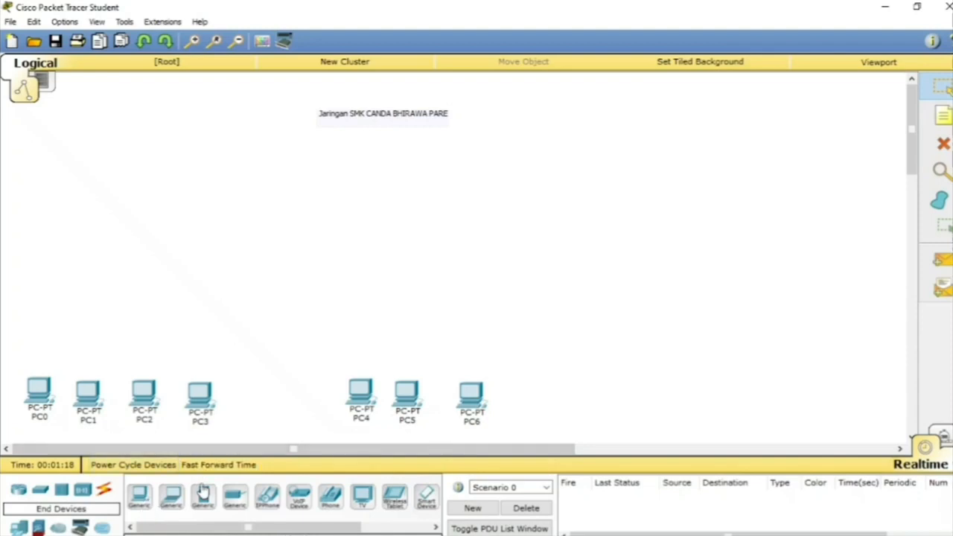
pyautogui.moveTo(139, 506); pyautogui.dragTo(527, 399)
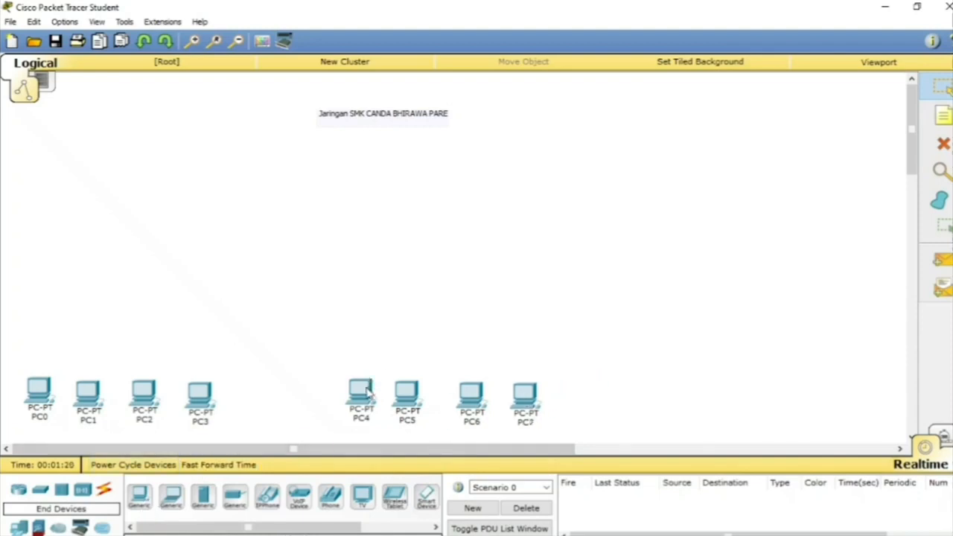
# Step: Move PC4, PC5, PC6 and PC7 leftward into a tighter, evenly spaced row
pyautogui.moveTo(369, 390)
pyautogui.mouseDown()
pyautogui.moveTo(344, 399)
pyautogui.moveTo(384, 401)
pyautogui.moveTo(371, 401)
pyautogui.mouseUp()
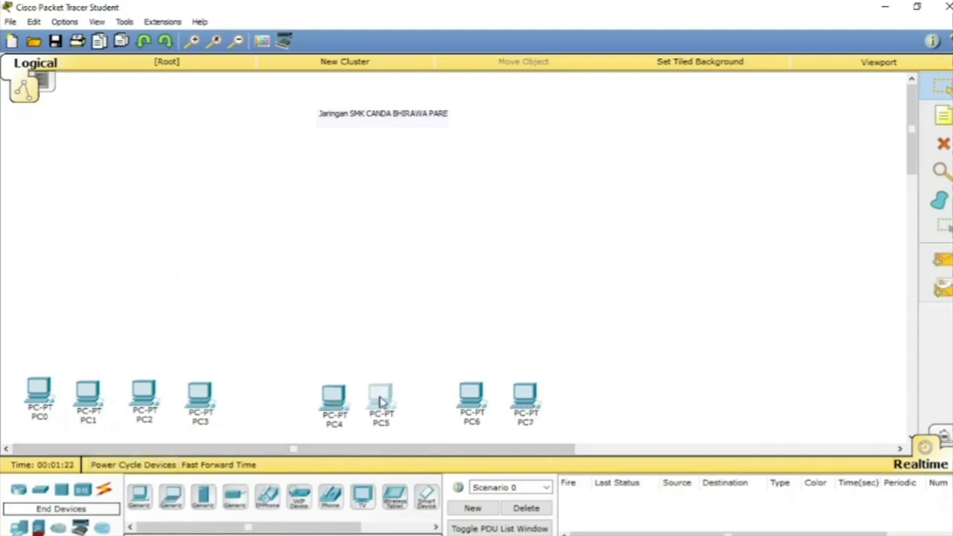
pyautogui.click(469, 402)
pyautogui.moveTo(469, 402); pyautogui.dragTo(431, 397)
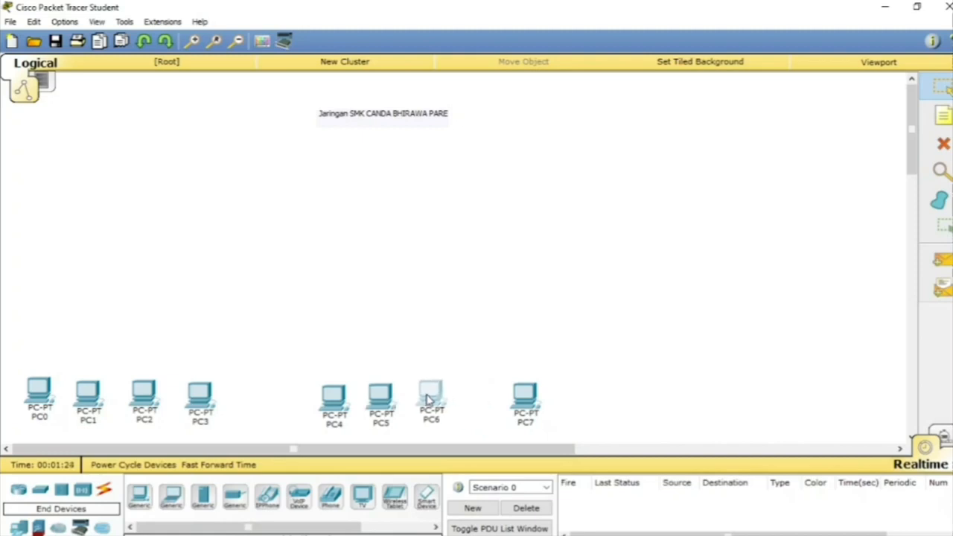
pyautogui.click(525, 403)
pyautogui.moveTo(525, 402); pyautogui.dragTo(486, 401)
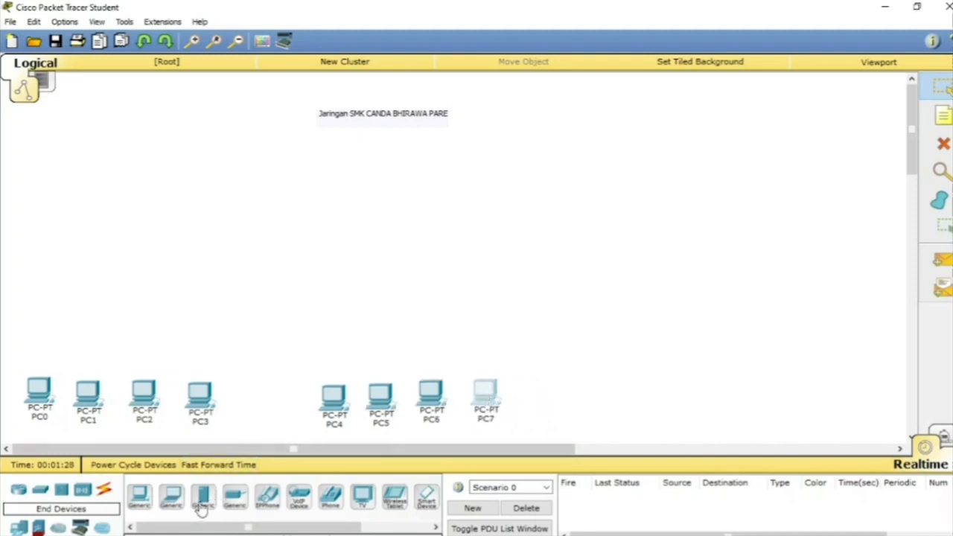
# Step: Place one generic server above the outer side of each PC group and a generic router higher up between the servers
pyautogui.moveTo(201, 507); pyautogui.dragTo(43, 236)
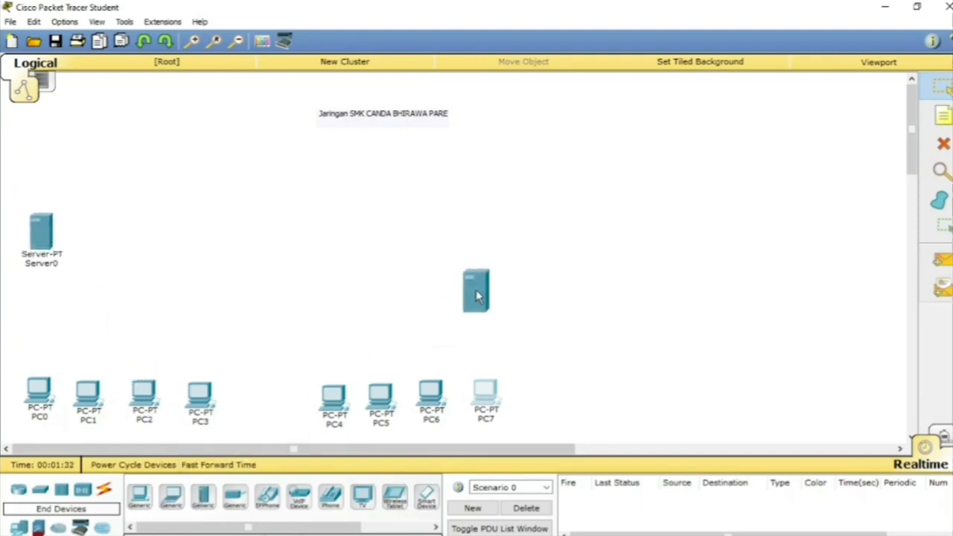
pyautogui.moveTo(496, 244); pyautogui.dragTo(496, 244)
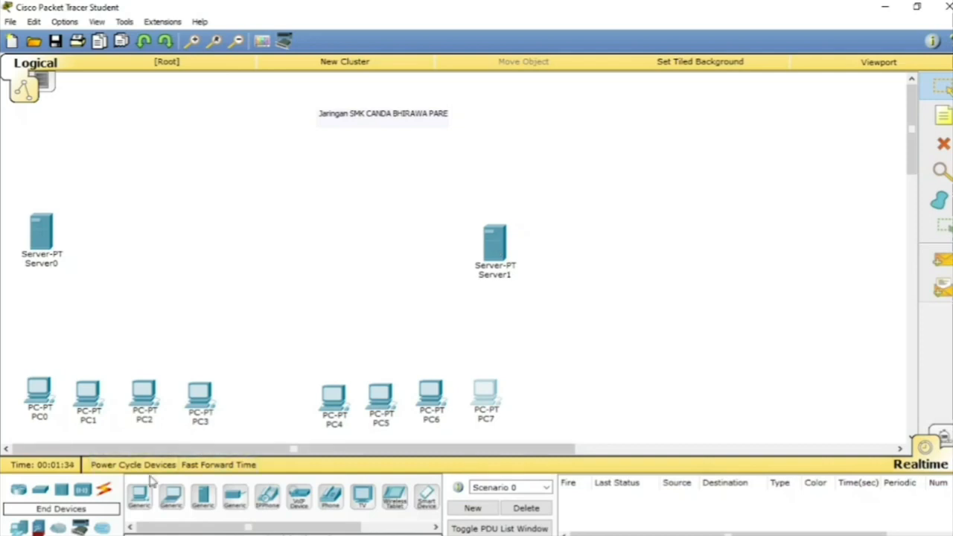
pyautogui.click(20, 494)
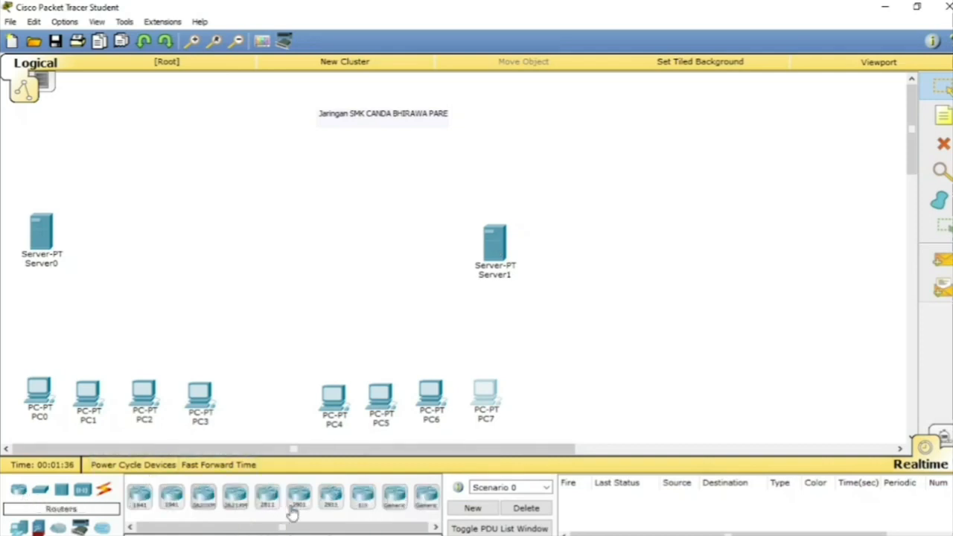
pyautogui.moveTo(388, 498); pyautogui.dragTo(278, 179)
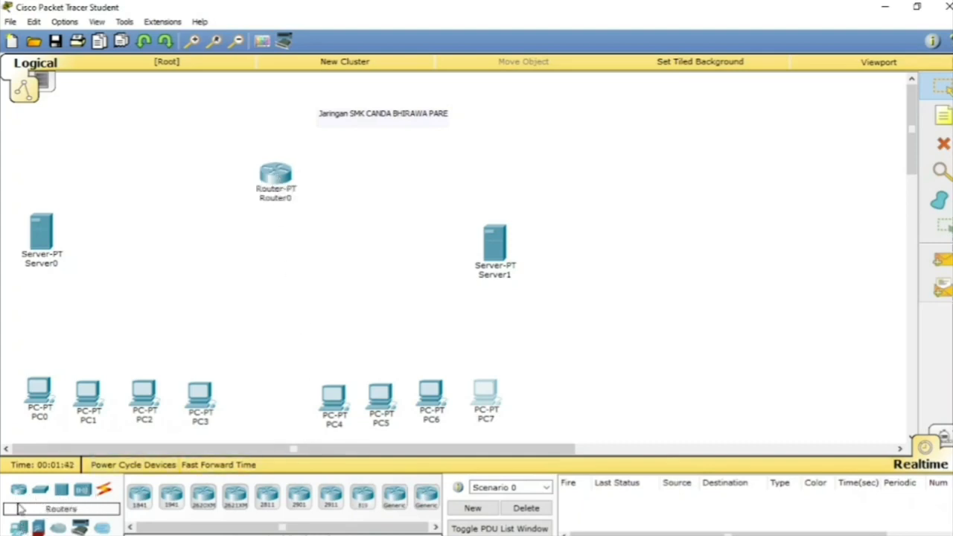
# Step: Place two generic Switch-PT switches, one above the centre of each PC group
pyautogui.click(40, 489)
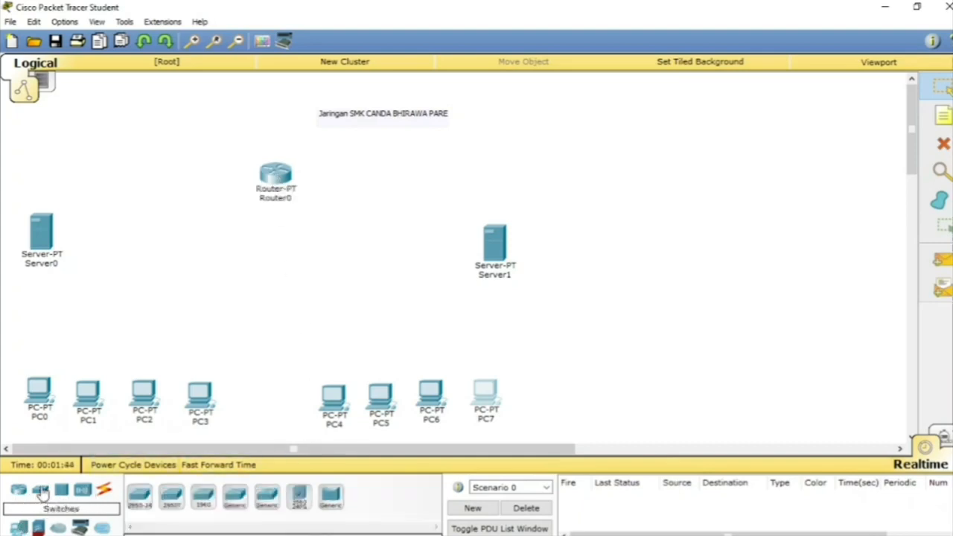
pyautogui.moveTo(237, 497); pyautogui.dragTo(141, 315)
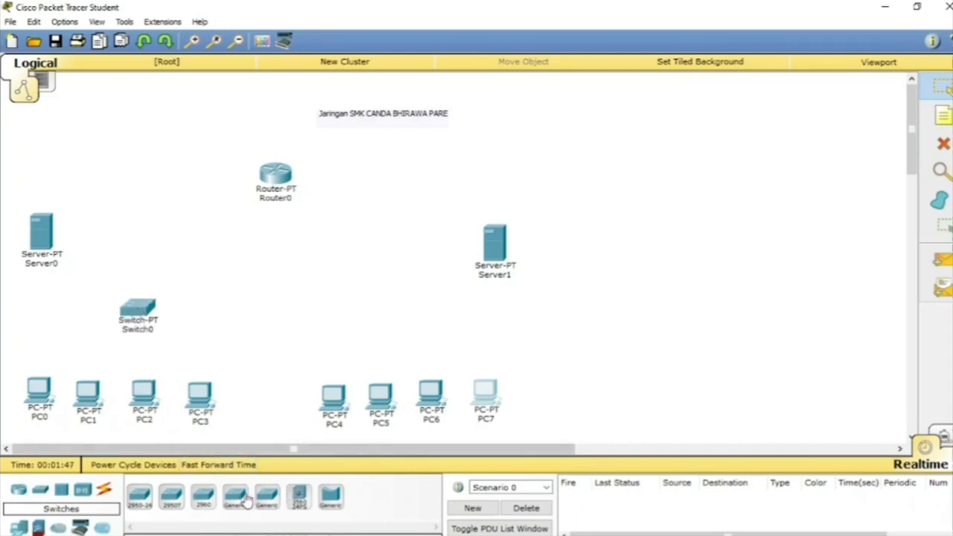
pyautogui.moveTo(243, 497); pyautogui.dragTo(403, 326)
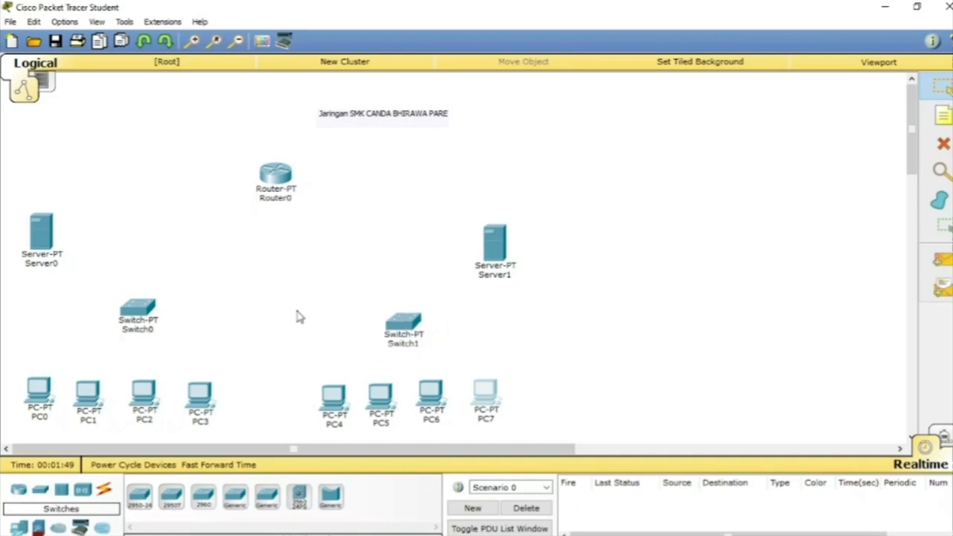
# Step: Rename Server0 as "Lab TKJ 1"
pyautogui.click(47, 265)
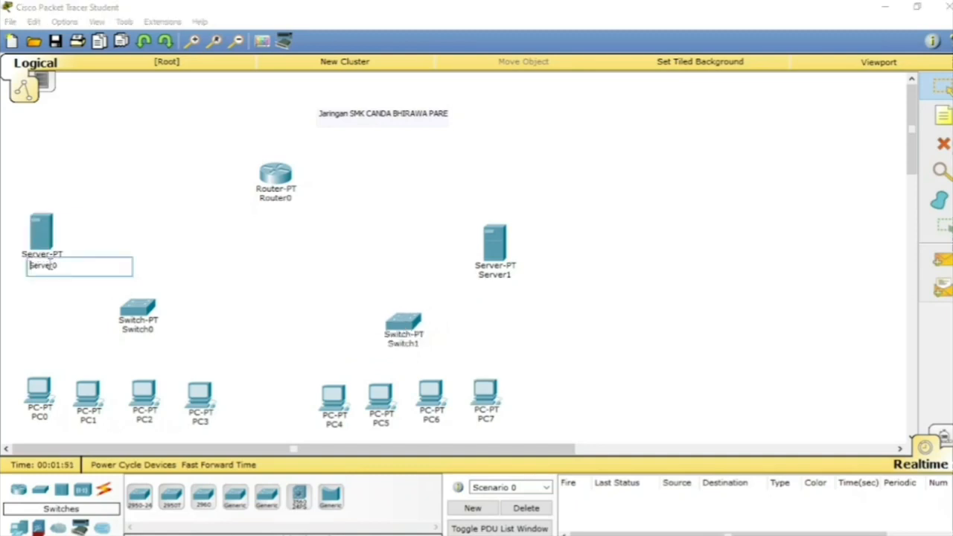
pyautogui.moveTo(69, 267); pyautogui.dragTo(5, 262)
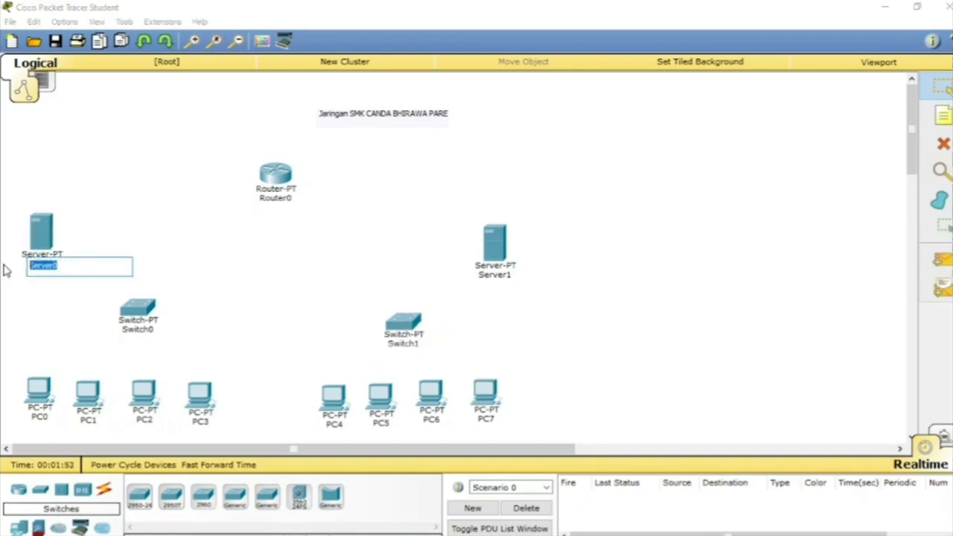
pyautogui.press('BackSpace')
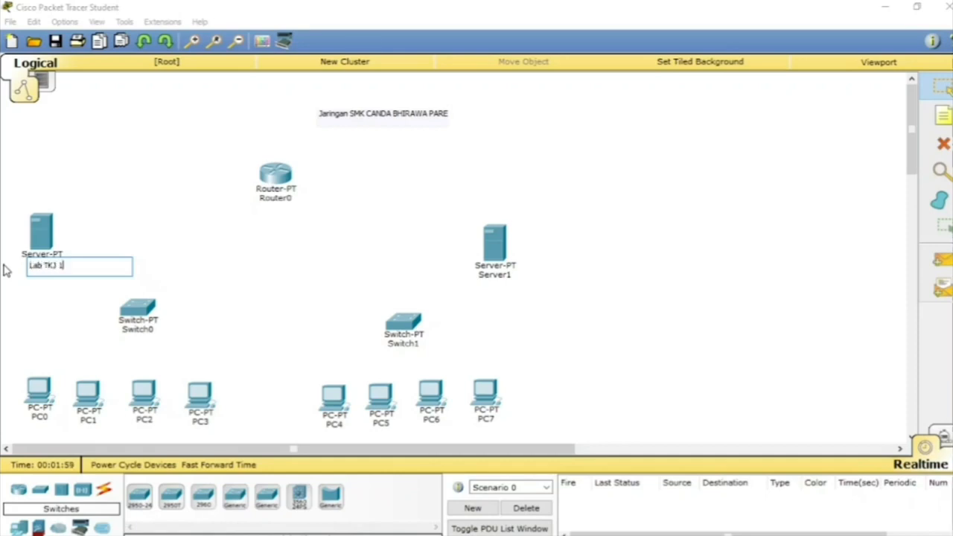
pyautogui.click(501, 287)
# Step: Rename Server1 as "Lab TKJ 2"
pyautogui.click(495, 275)
pyautogui.doubleClick(486, 279)
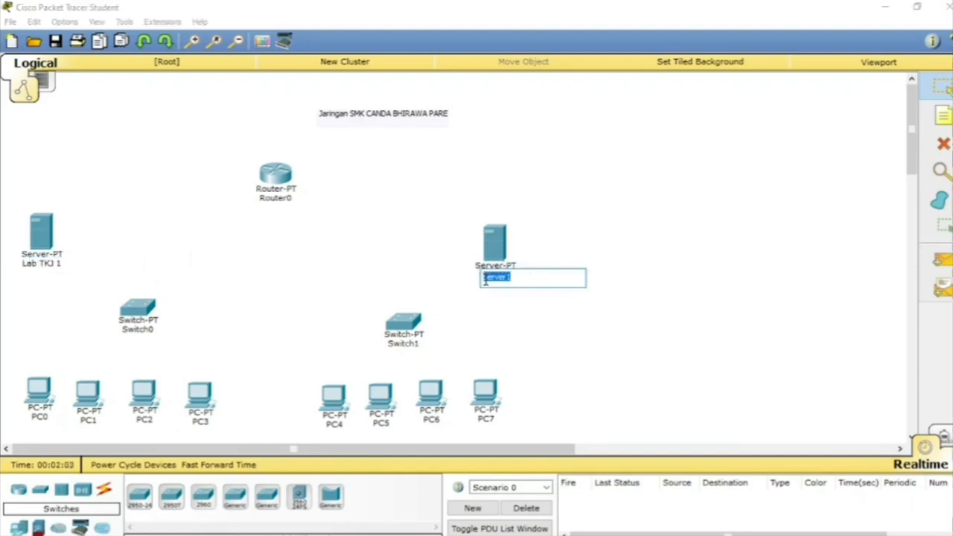
pyautogui.moveTo(486, 279); pyautogui.dragTo(418, 283)
pyautogui.moveTo(540, 273); pyautogui.dragTo(475, 272)
pyautogui.write('S')
pyautogui.click(595, 316)
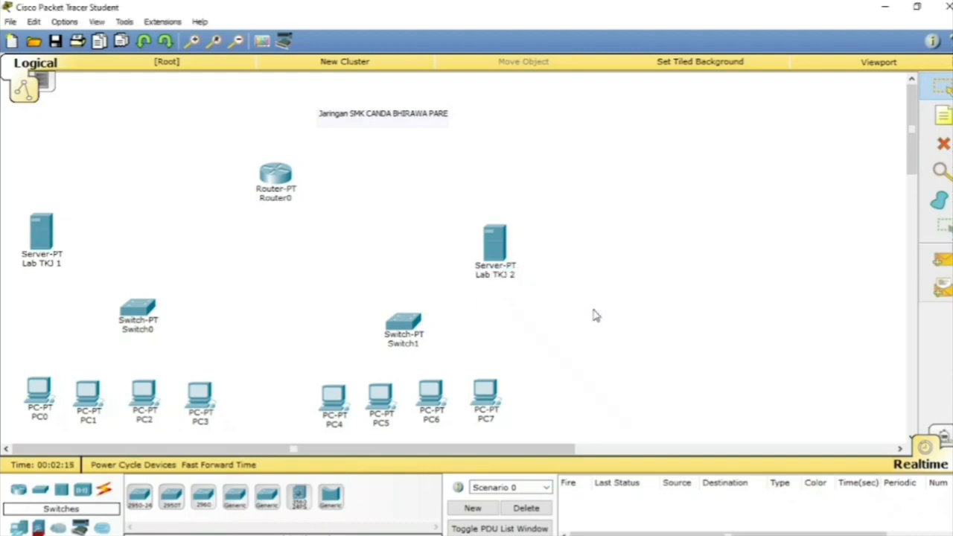
# Step: Connect PC0's FastEthernet0 port to Switch0's FastEthernet0/1 port with a copper straight-through cable
pyautogui.click(104, 490)
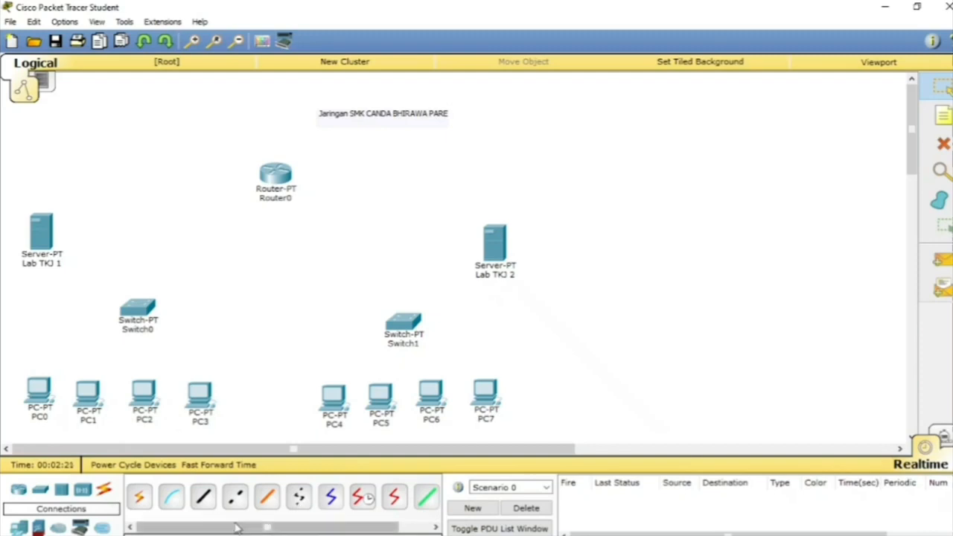
pyautogui.click(206, 496)
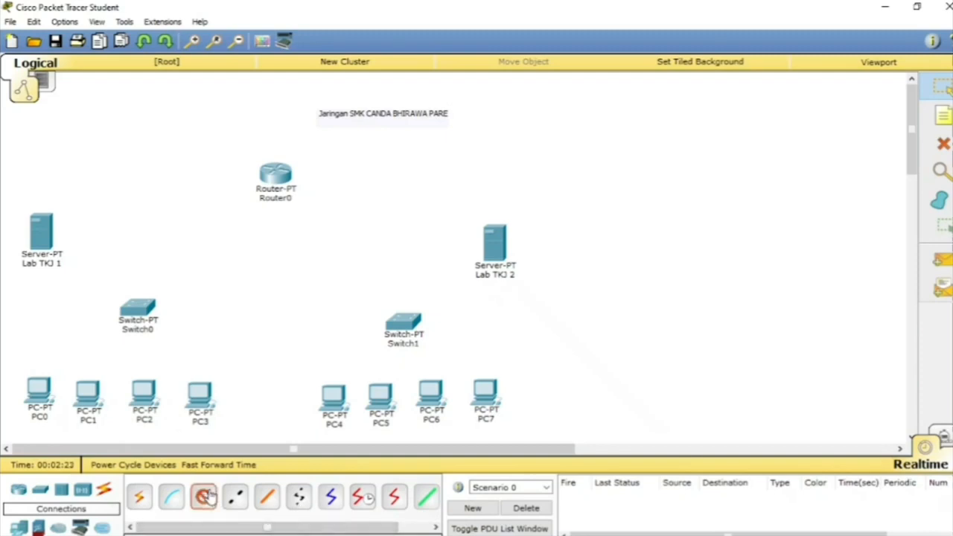
pyautogui.click(38, 392)
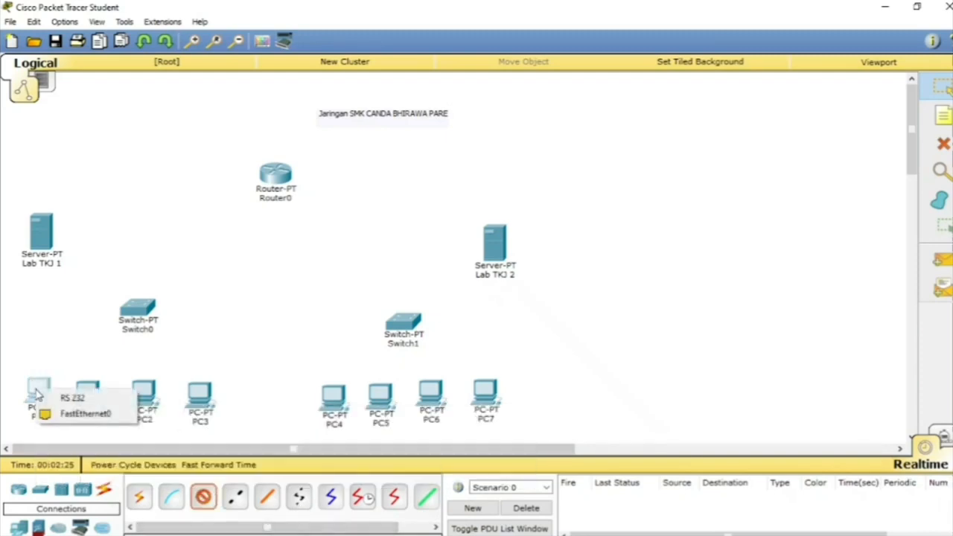
pyautogui.click(62, 419)
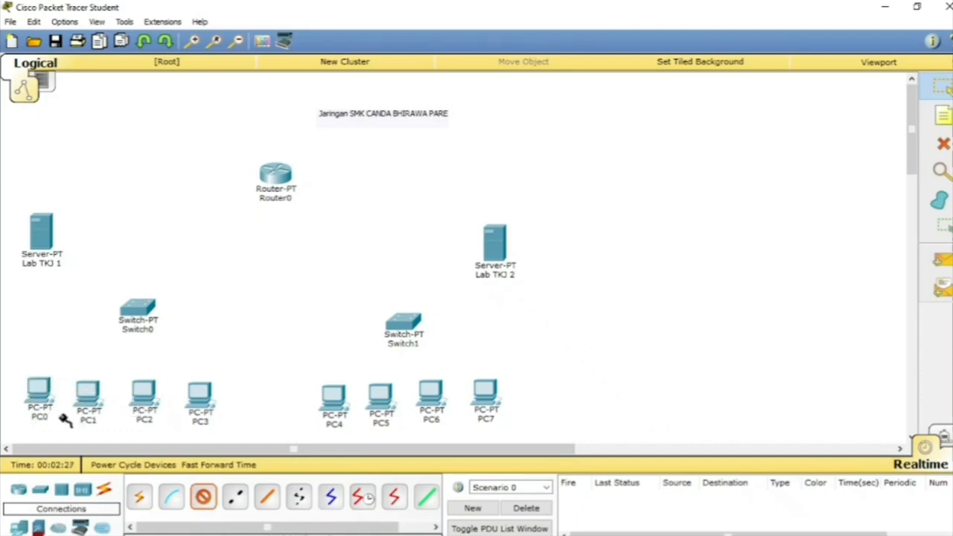
pyautogui.click(139, 306)
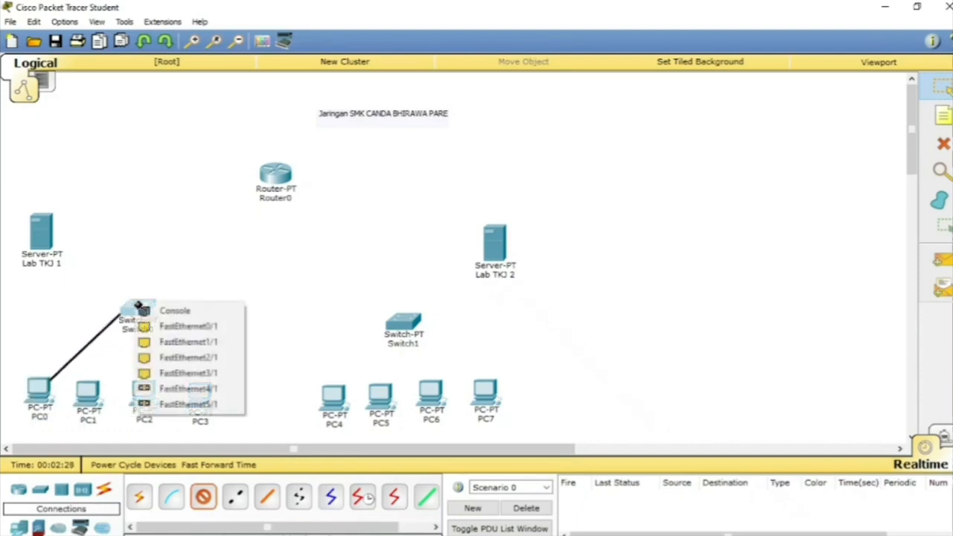
pyautogui.click(172, 330)
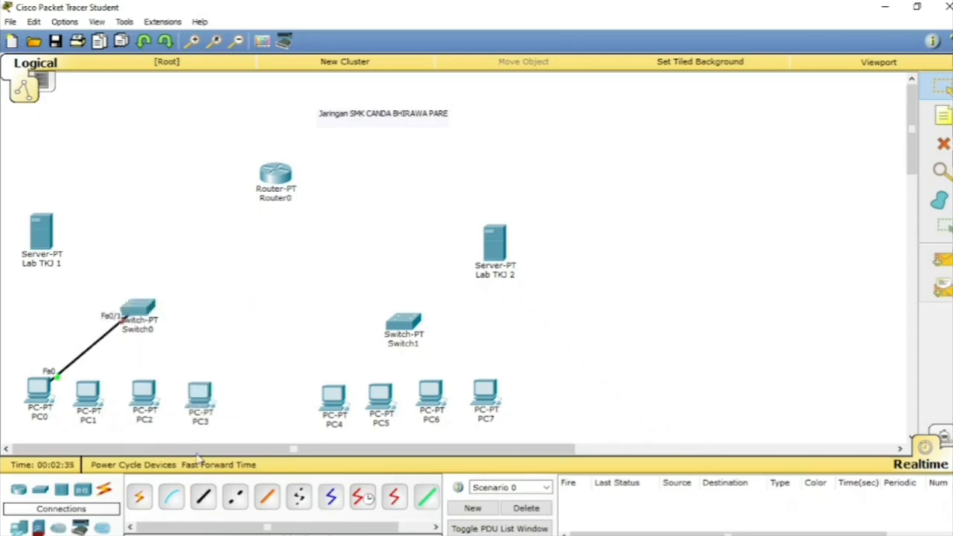
# Step: Connect PC1's FastEthernet0 port to Switch0's FastEthernet1/1 port with a copper straight-through cable
pyautogui.click(87, 394)
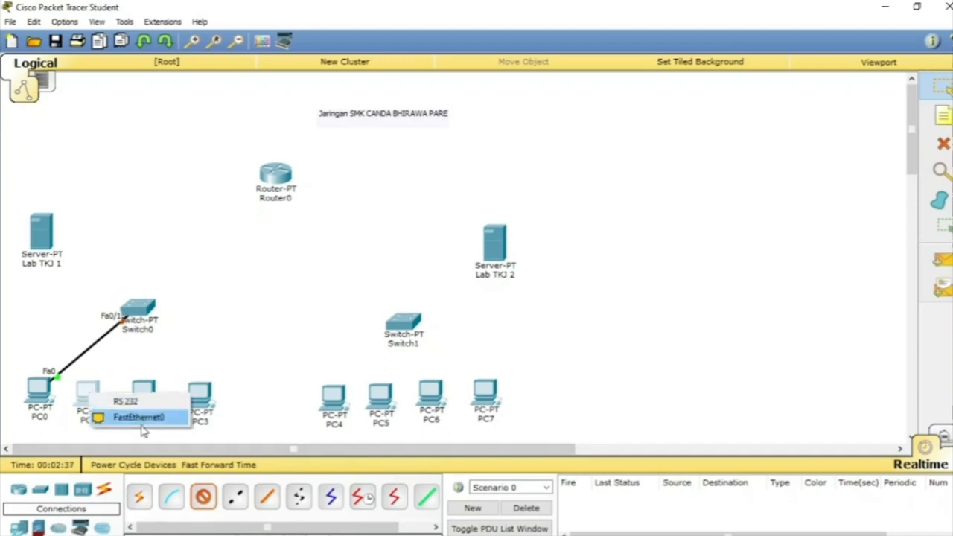
pyautogui.click(134, 417)
pyautogui.click(139, 306)
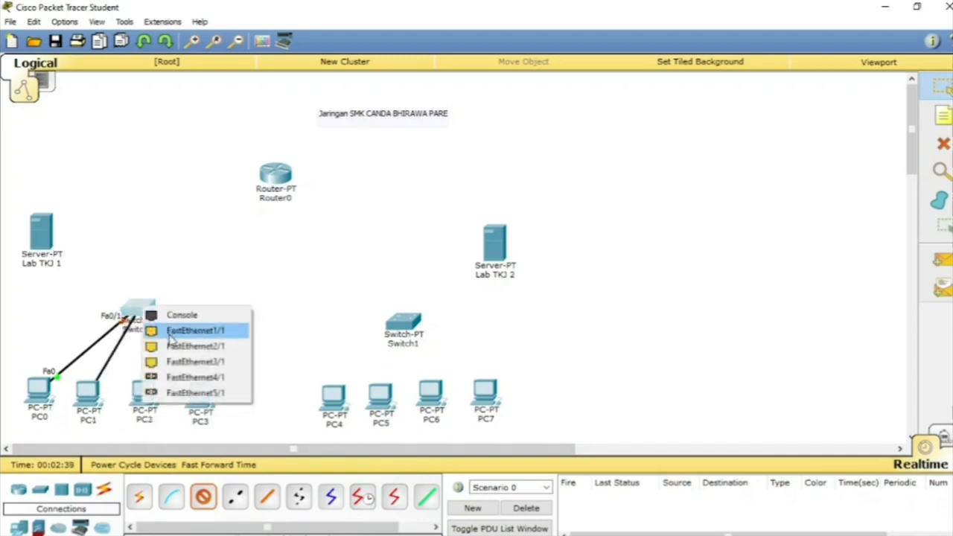
pyautogui.click(178, 331)
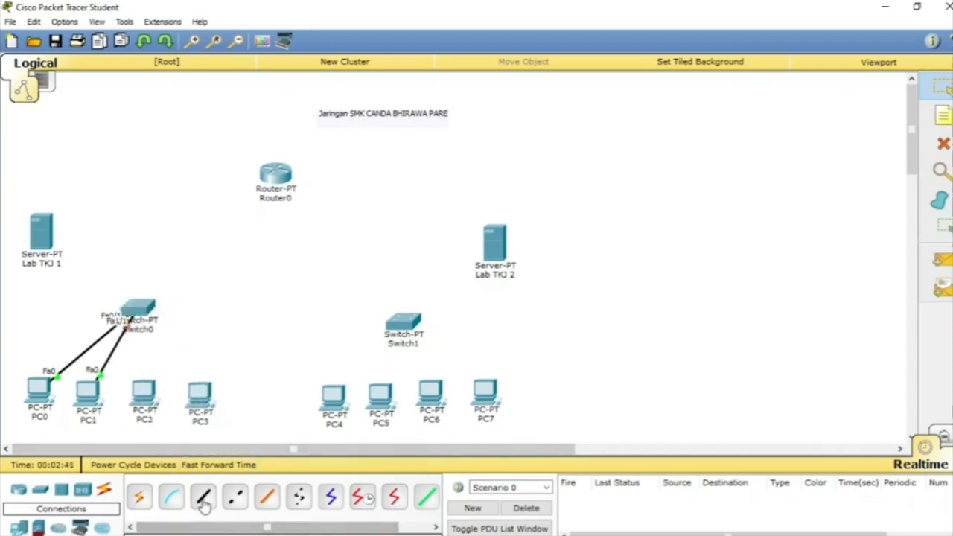
# Step: Connect PC2's FastEthernet0 port to Switch0's FastEthernet2/1 port with a copper straight-through cable
pyautogui.click(202, 496)
pyautogui.click(149, 396)
pyautogui.click(171, 420)
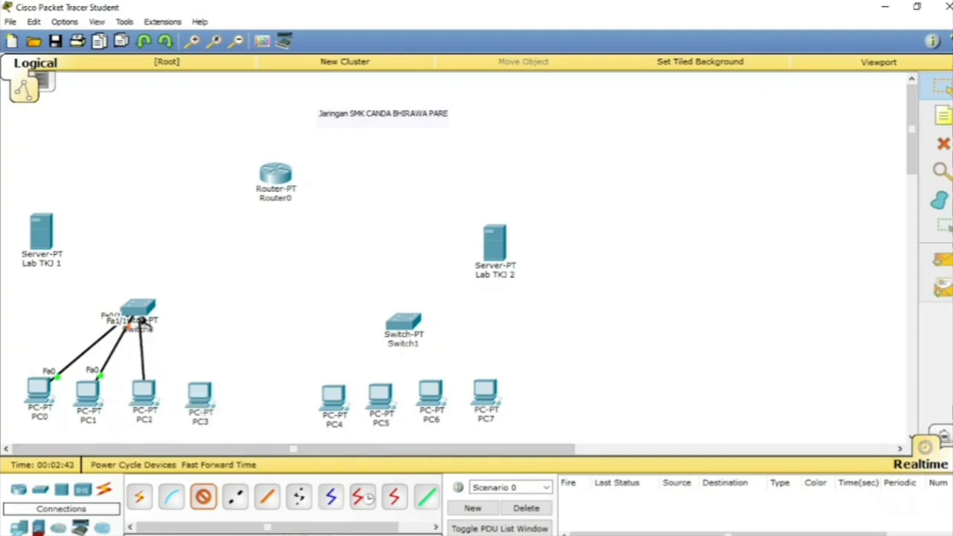
pyautogui.click(142, 307)
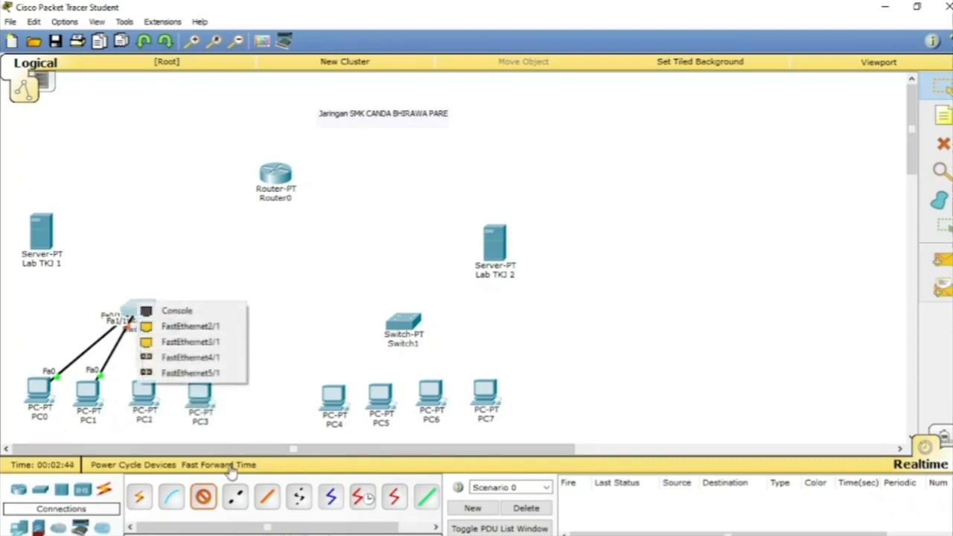
pyautogui.click(190, 326)
# Step: Connect PC3's FastEthernet0 port to Switch0's FastEthernet3/1 port with a copper straight-through cable
pyautogui.click(203, 496)
pyautogui.click(209, 391)
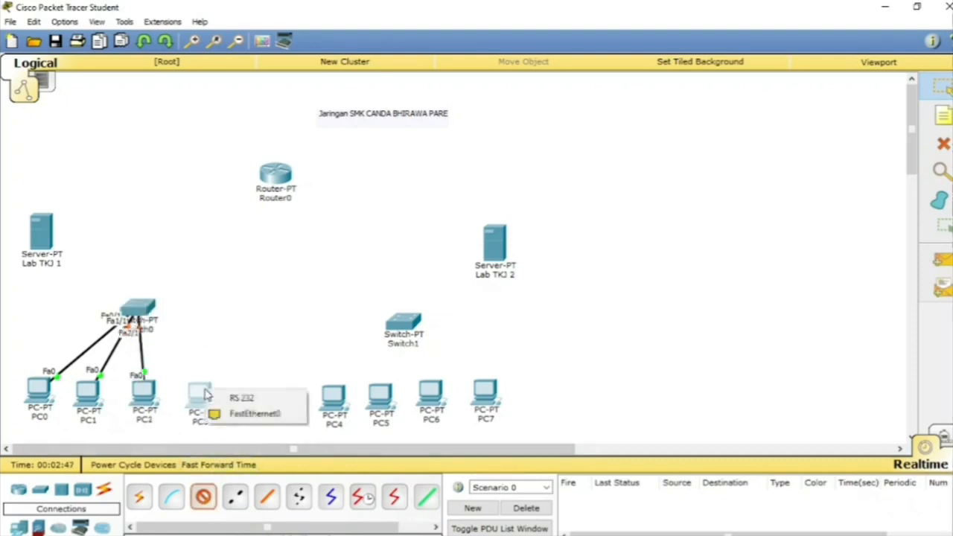
pyautogui.click(242, 411)
pyautogui.click(135, 307)
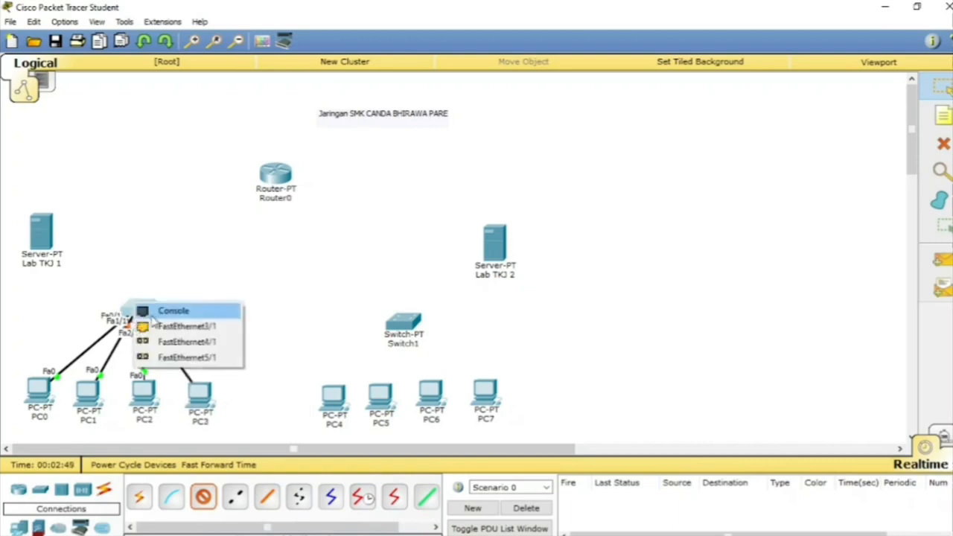
pyautogui.click(186, 327)
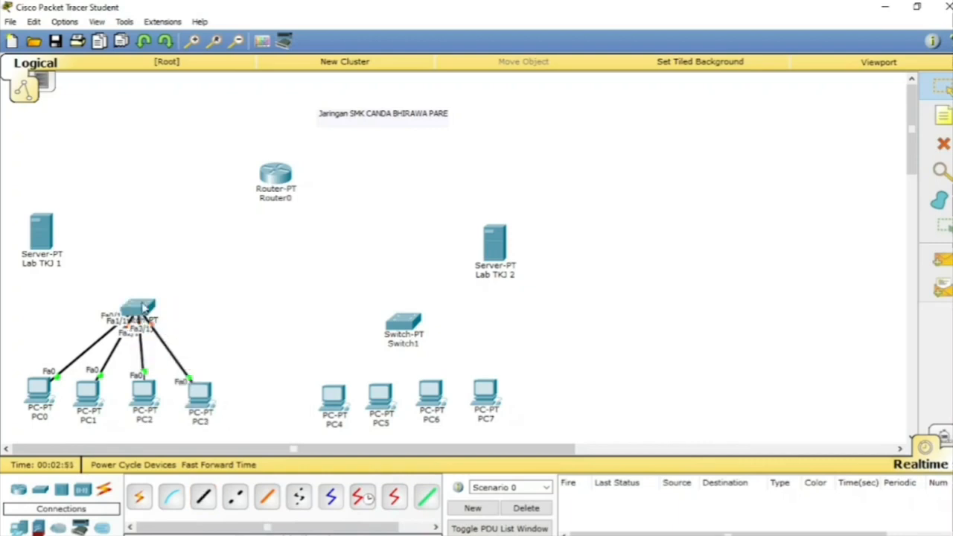
# Step: Power off Switch0, install two PT-SWITCH-NM-1CE modules in its empty slots and power it back on
pyautogui.click(143, 309)
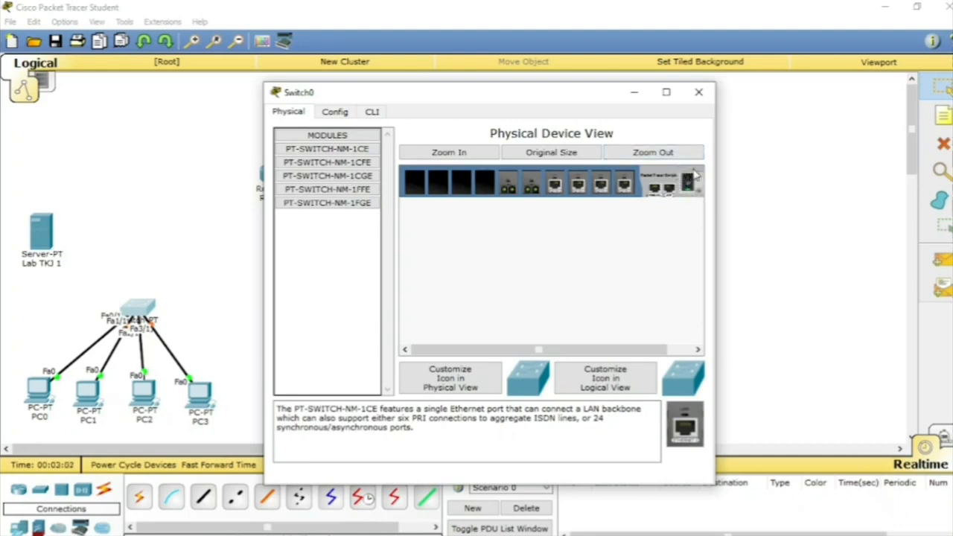
pyautogui.click(691, 191)
pyautogui.moveTo(692, 440); pyautogui.dragTo(485, 190)
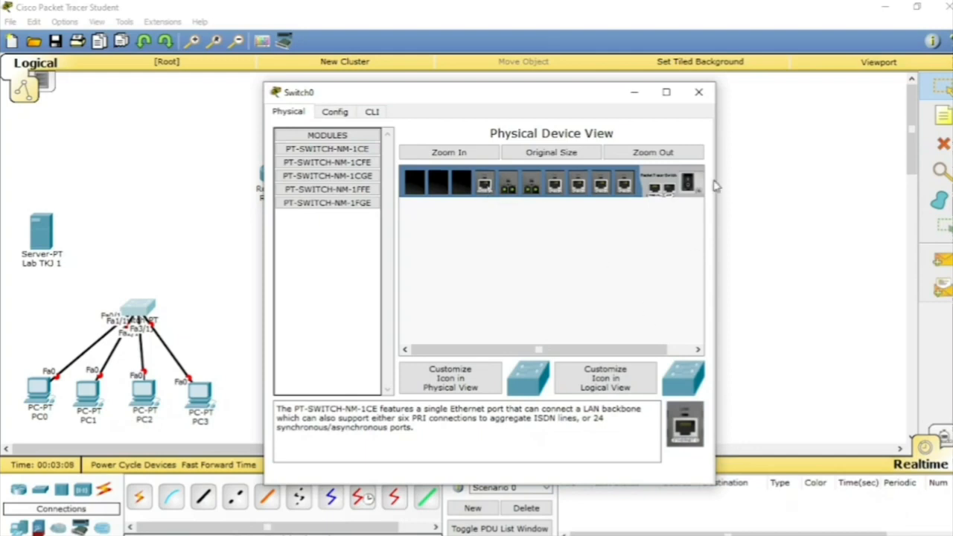
pyautogui.moveTo(684, 436); pyautogui.dragTo(467, 180)
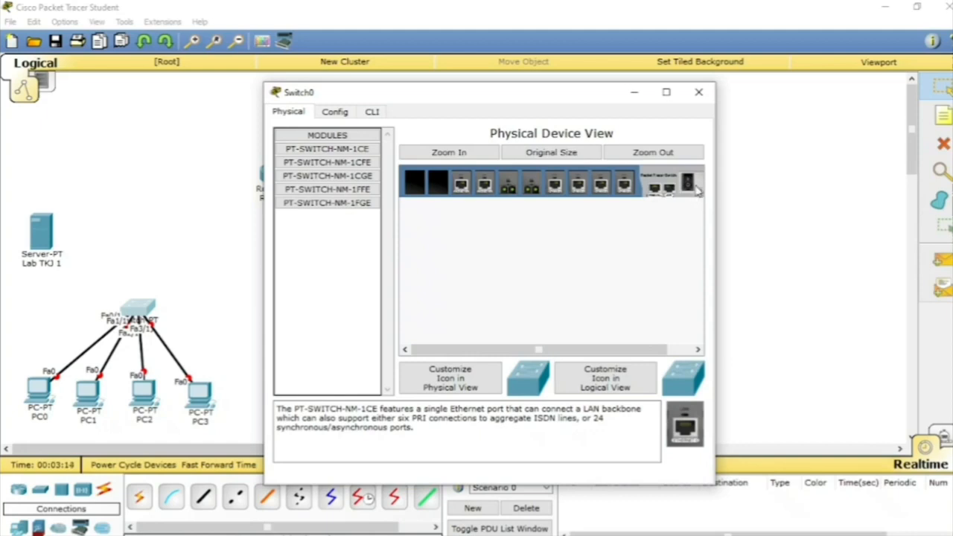
pyautogui.click(698, 92)
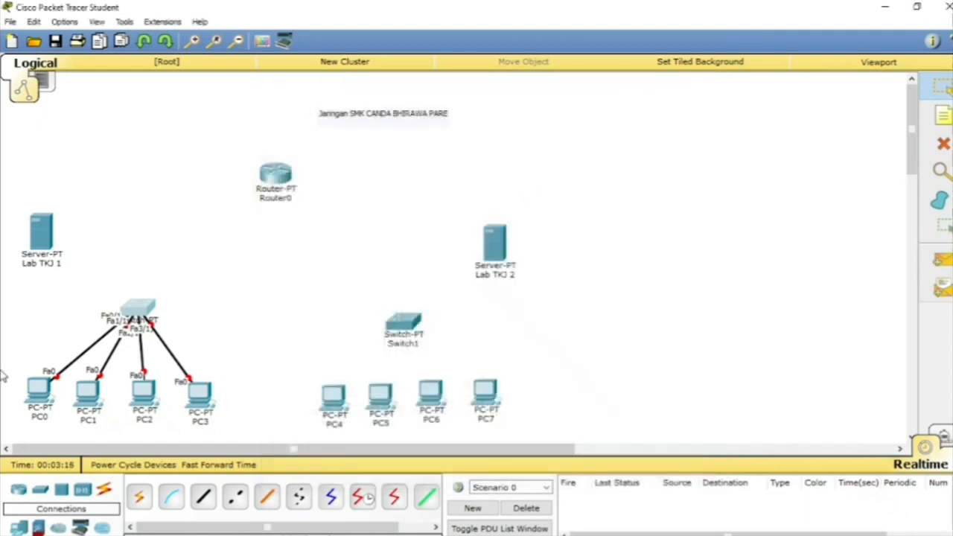
# Step: Connect the Lab TKJ 1 server's FastEthernet0 port to Switch0's Ethernet6/1 port with a copper straight-through cable
pyautogui.click(45, 238)
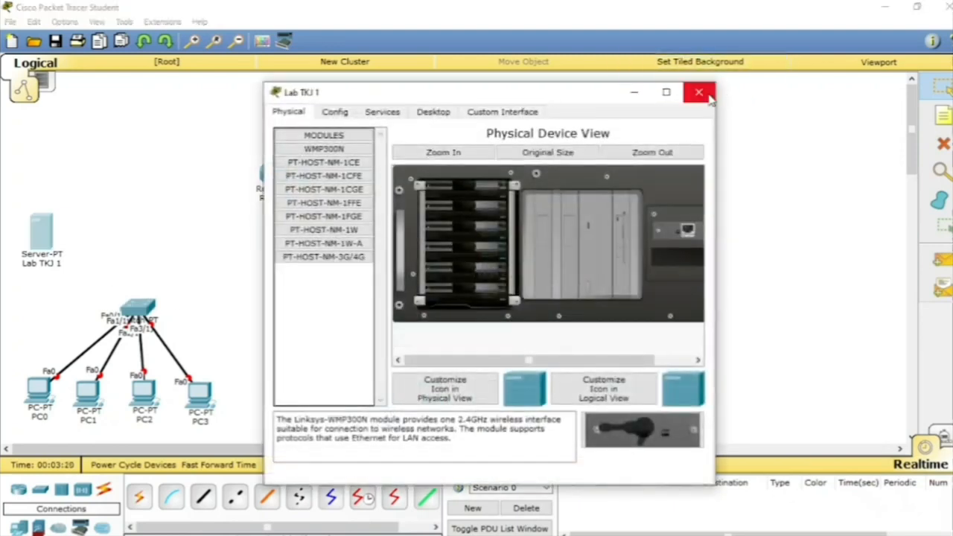
pyautogui.click(700, 93)
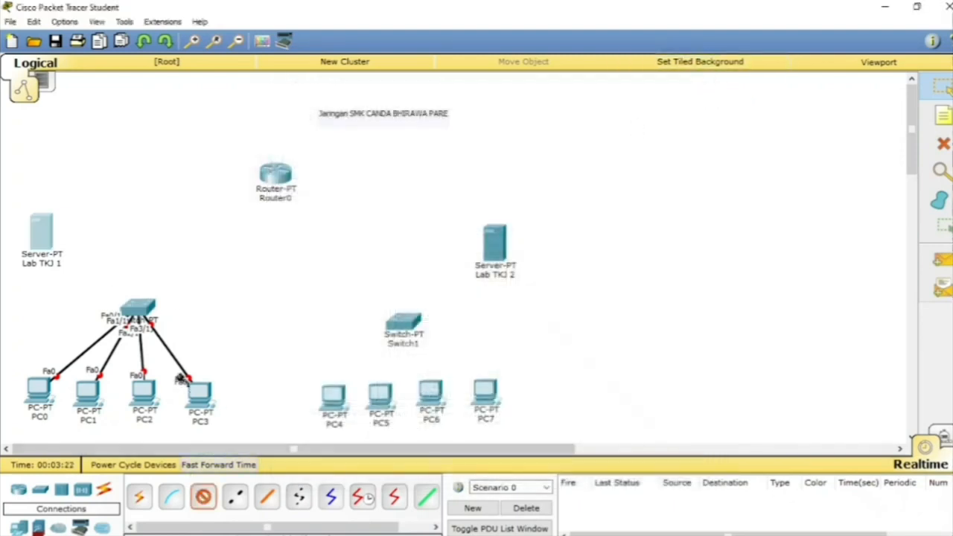
pyautogui.click(45, 237)
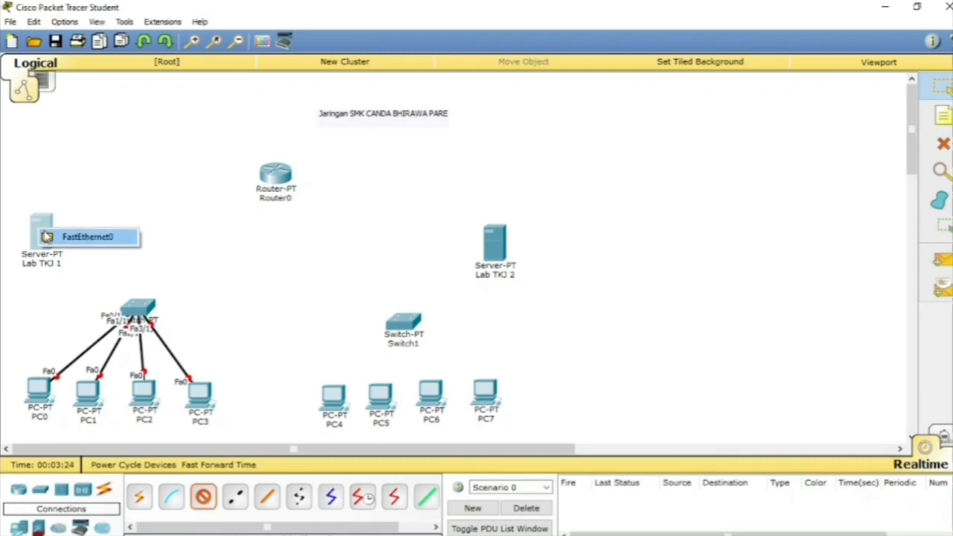
pyautogui.click(49, 237)
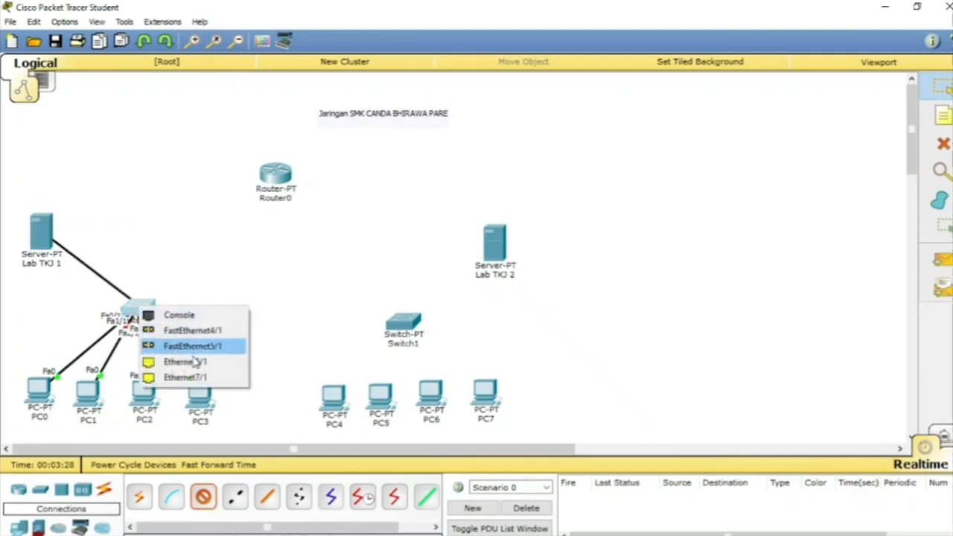
pyautogui.click(195, 362)
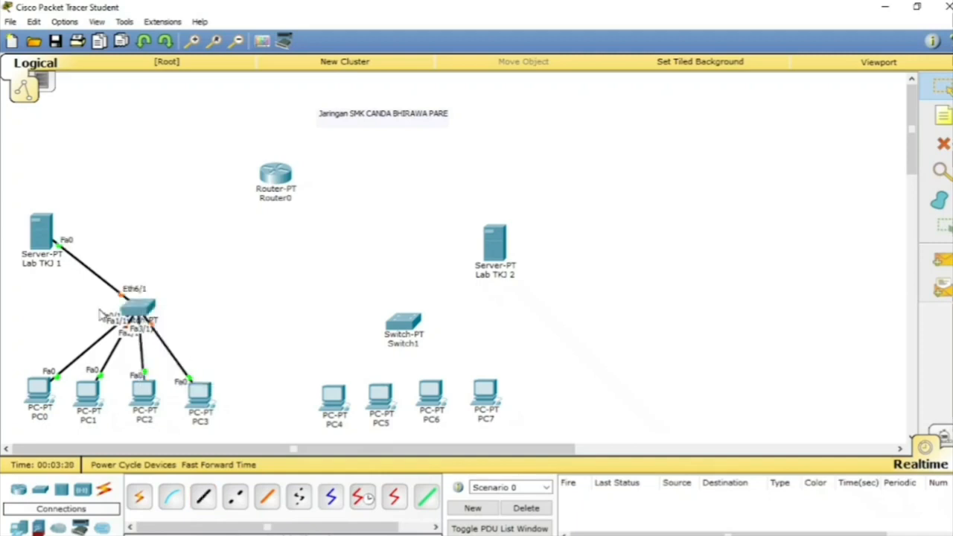
# Step: Connect PC4's FastEthernet0 port to Switch1's FastEthernet0/1 port with a copper straight-through cable
pyautogui.click(204, 498)
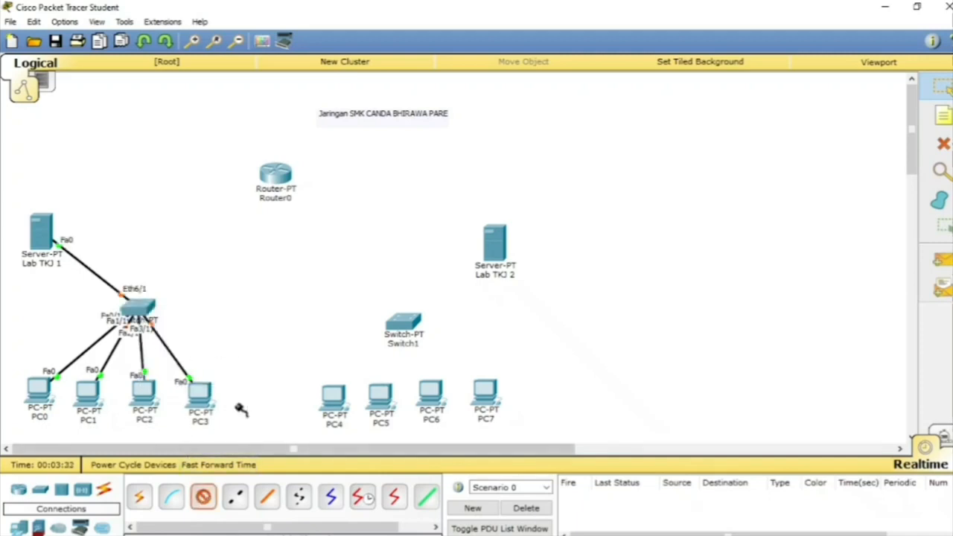
pyautogui.click(325, 402)
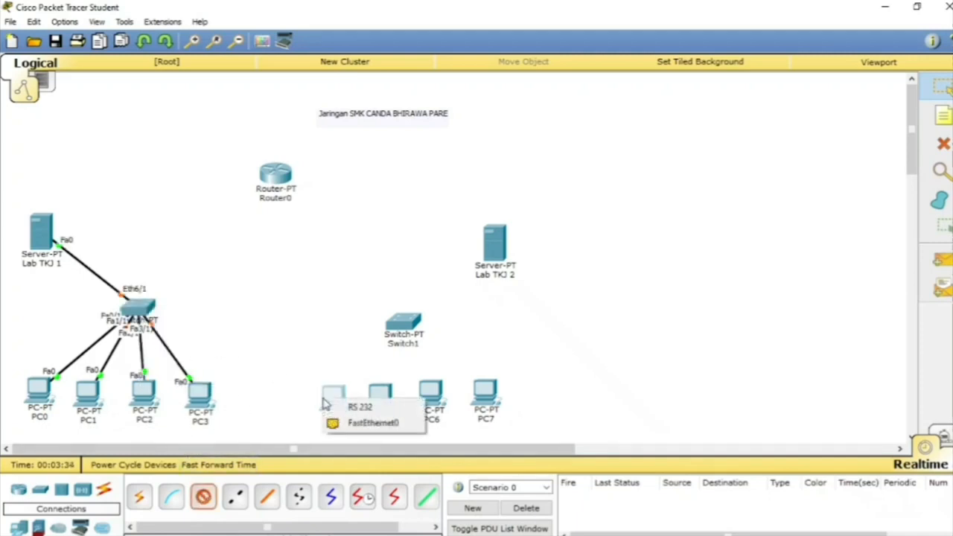
pyautogui.click(331, 421)
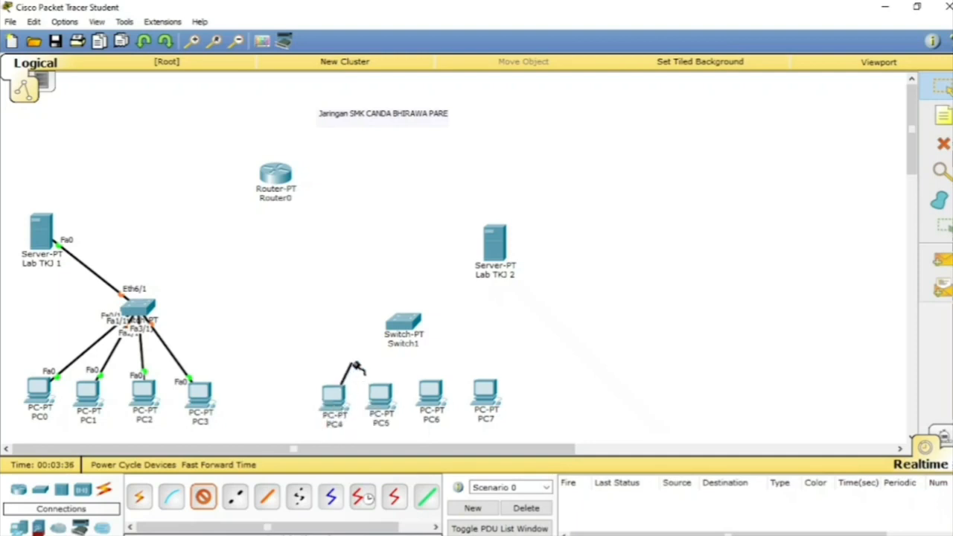
pyautogui.click(399, 327)
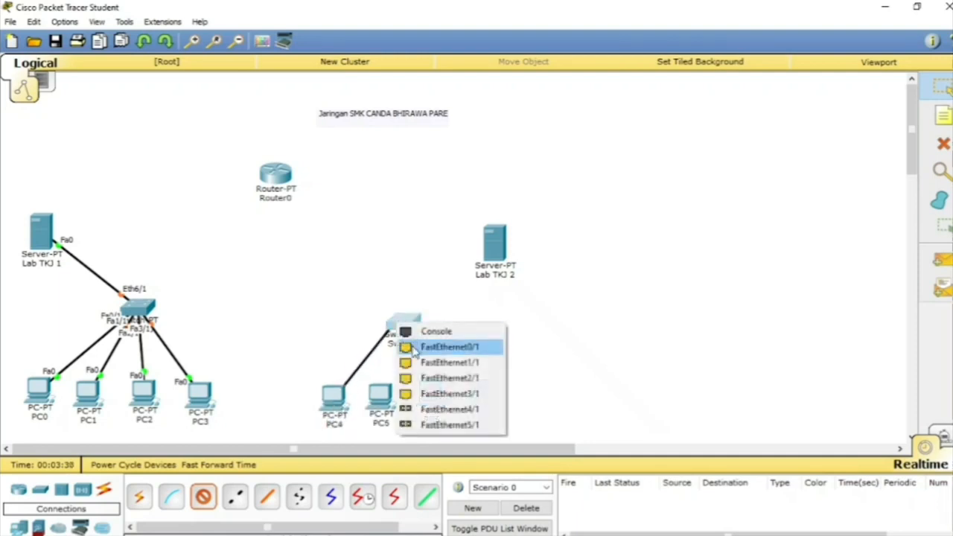
pyautogui.click(414, 347)
# Step: Connect PC5's FastEthernet0 port to Switch1's FastEthernet1/1 port with a copper straight-through cable
pyautogui.click(203, 496)
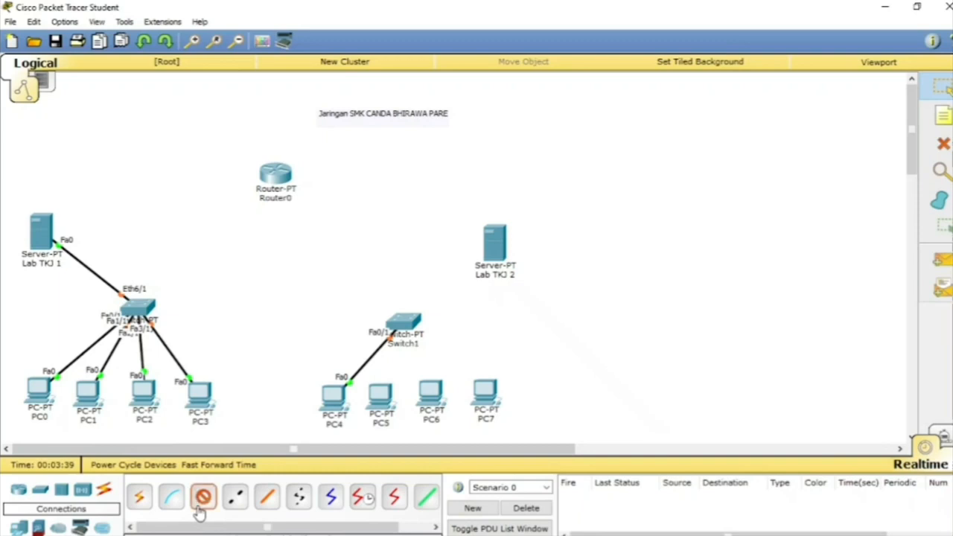
pyautogui.click(395, 401)
pyautogui.click(398, 419)
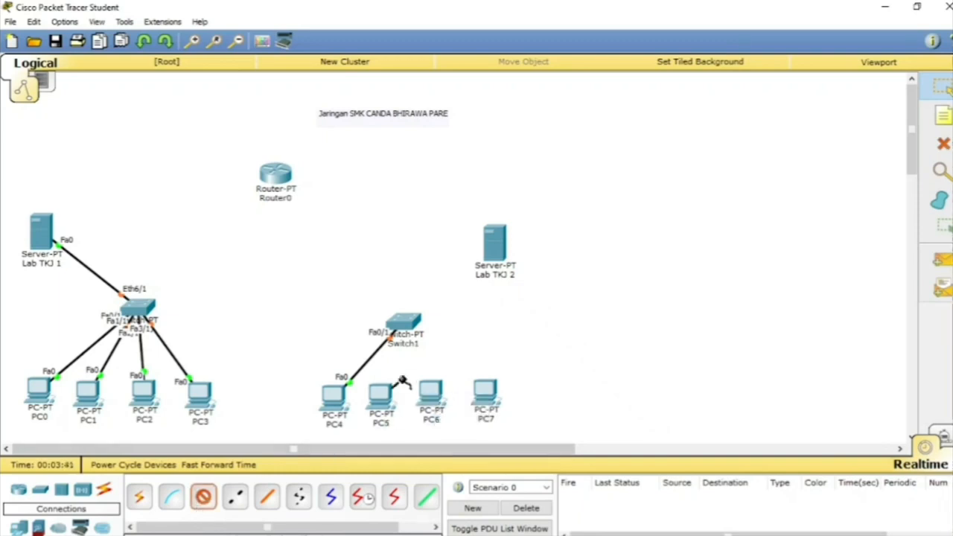
pyautogui.click(400, 326)
pyautogui.click(436, 344)
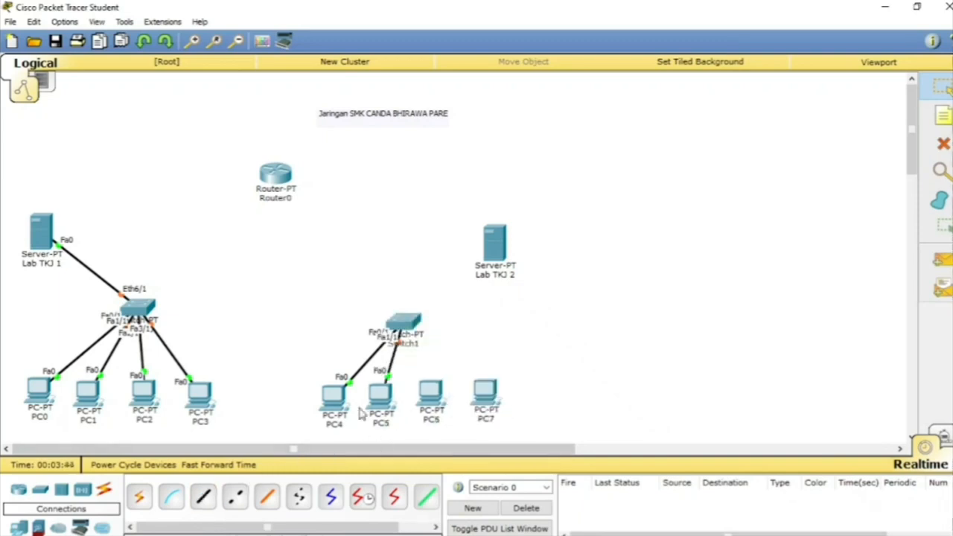
# Step: Connect PC6's FastEthernet0 port to Switch1's FastEthernet2/1 port with a copper straight-through cable
pyautogui.click(203, 497)
pyautogui.click(425, 402)
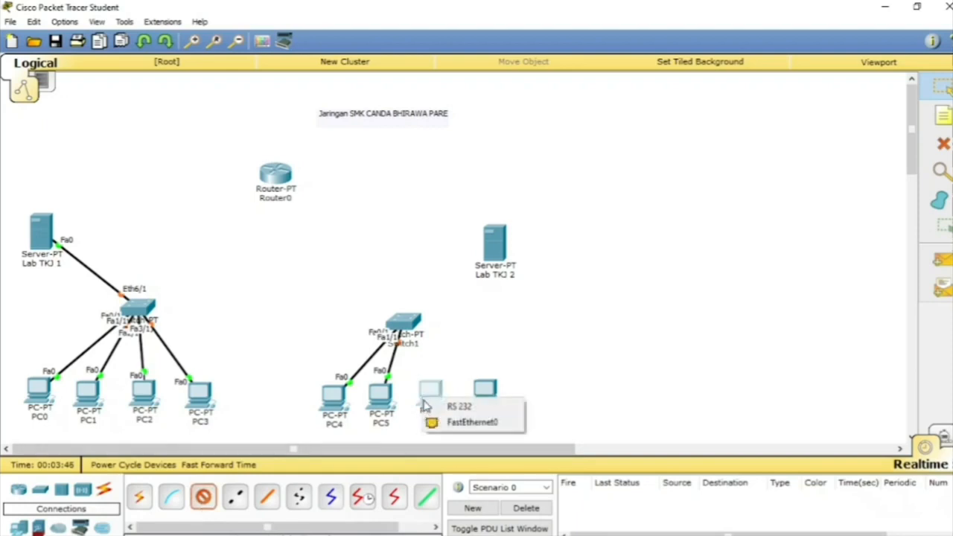
pyautogui.click(443, 423)
pyautogui.click(406, 321)
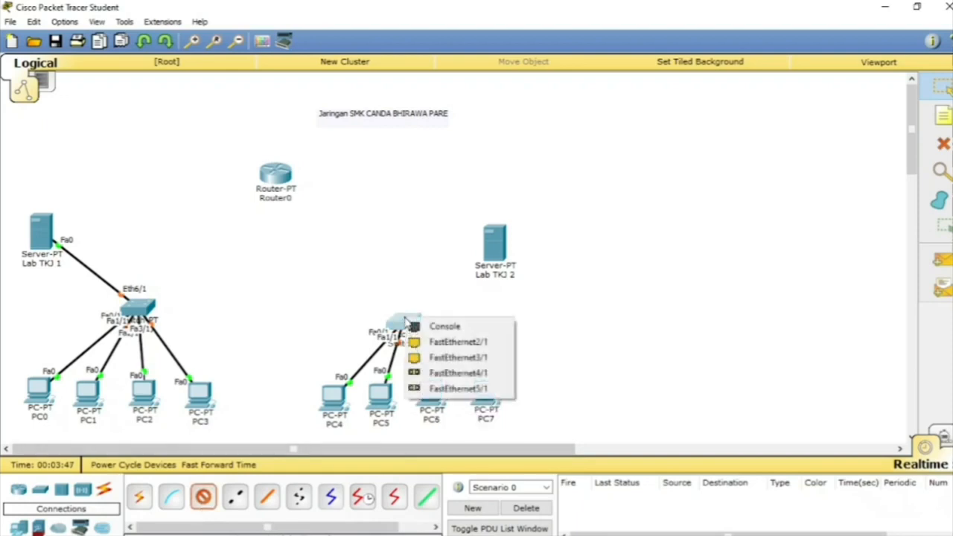
pyautogui.click(414, 342)
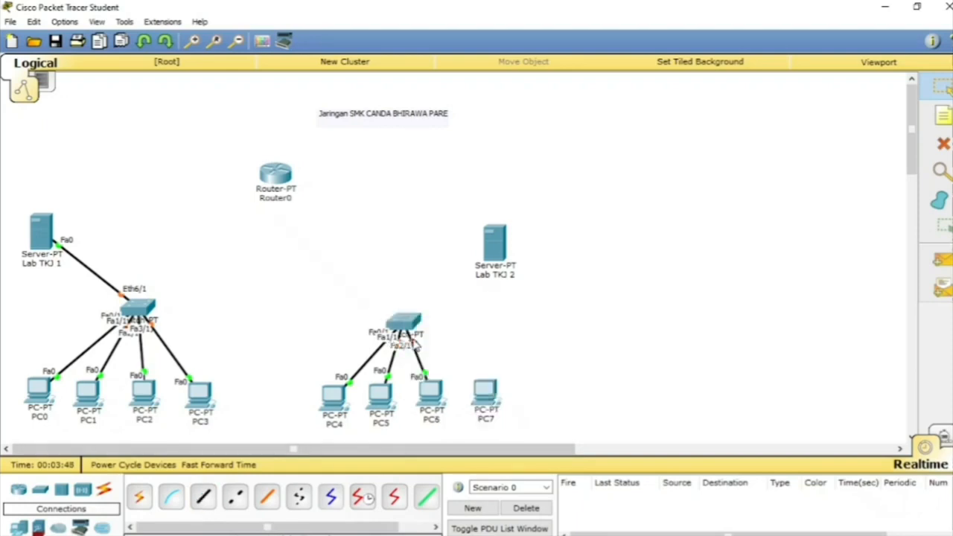
# Step: Connect PC7's FastEthernet0 port to Switch1's FastEthernet3/1 port with a copper straight-through cable
pyautogui.click(202, 496)
pyautogui.click(485, 390)
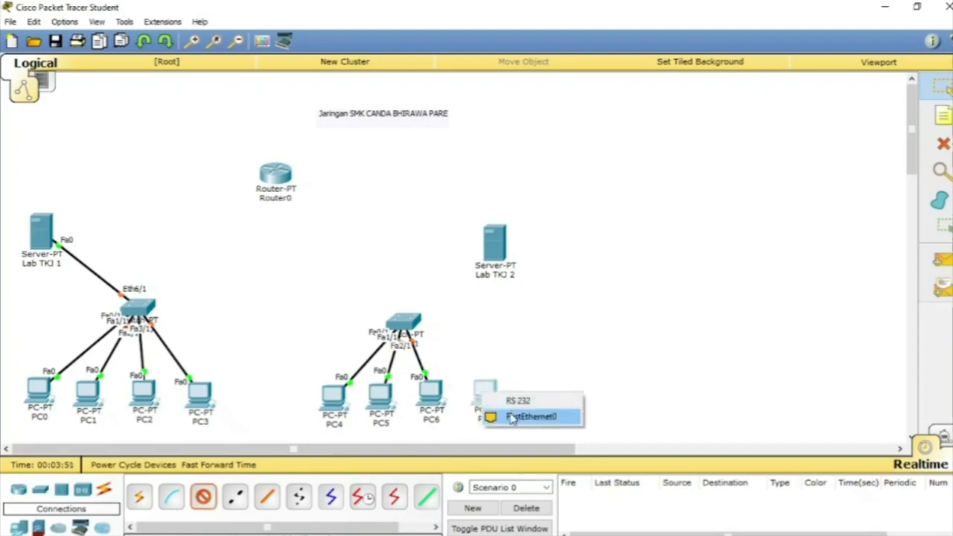
pyautogui.click(513, 419)
pyautogui.click(404, 323)
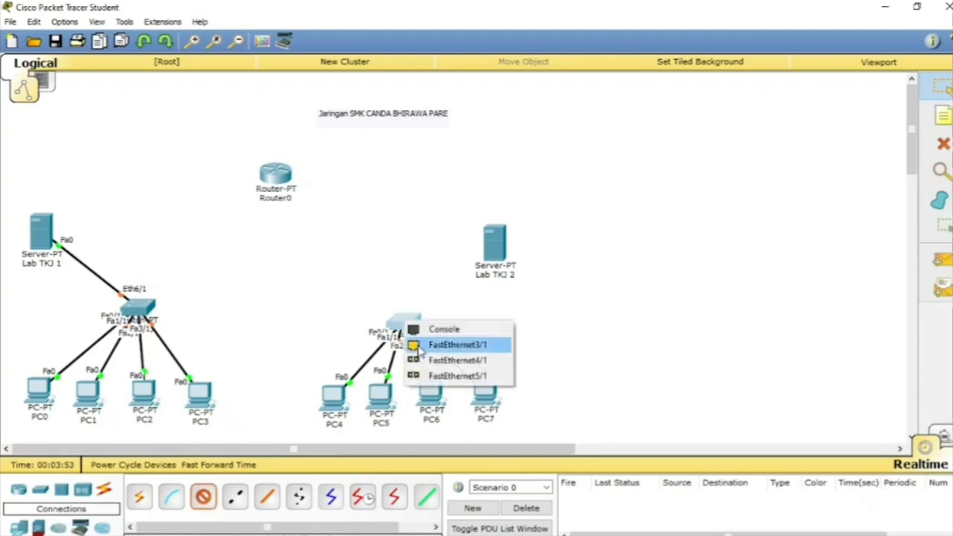
pyautogui.click(456, 345)
# Step: Power off Switch1, install two PT-SWITCH-NM-1CE modules in its empty slots and power it back on
pyautogui.click(402, 322)
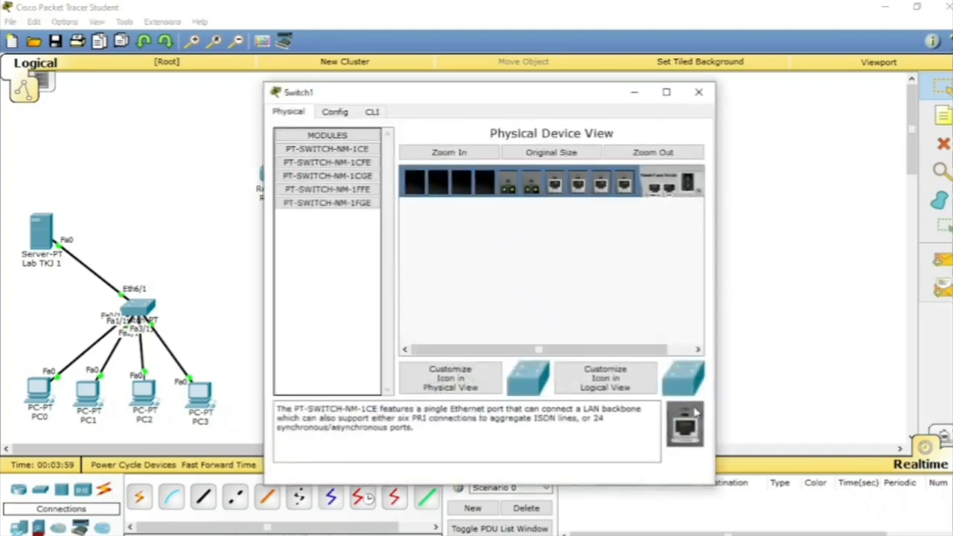
pyautogui.moveTo(685, 424); pyautogui.dragTo(481, 184)
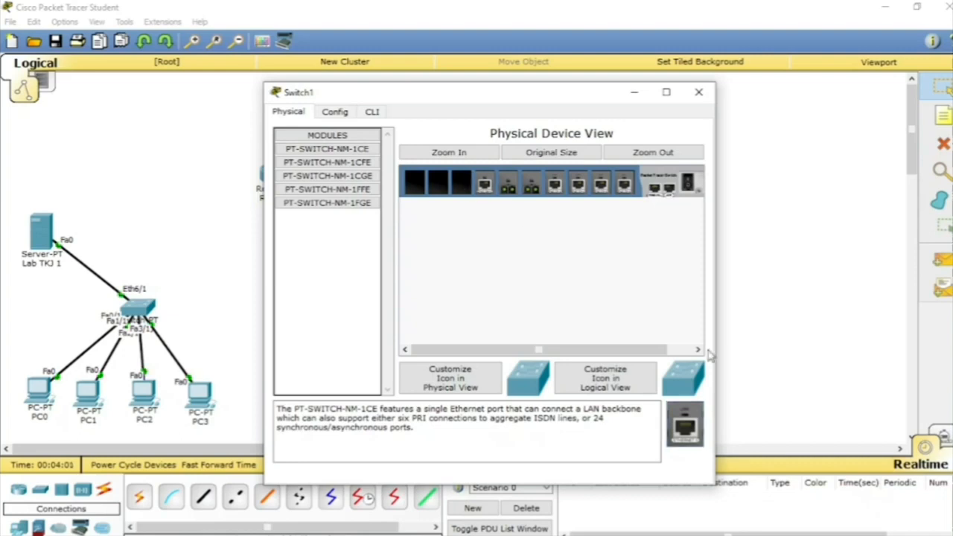
pyautogui.moveTo(685, 424); pyautogui.dragTo(460, 188)
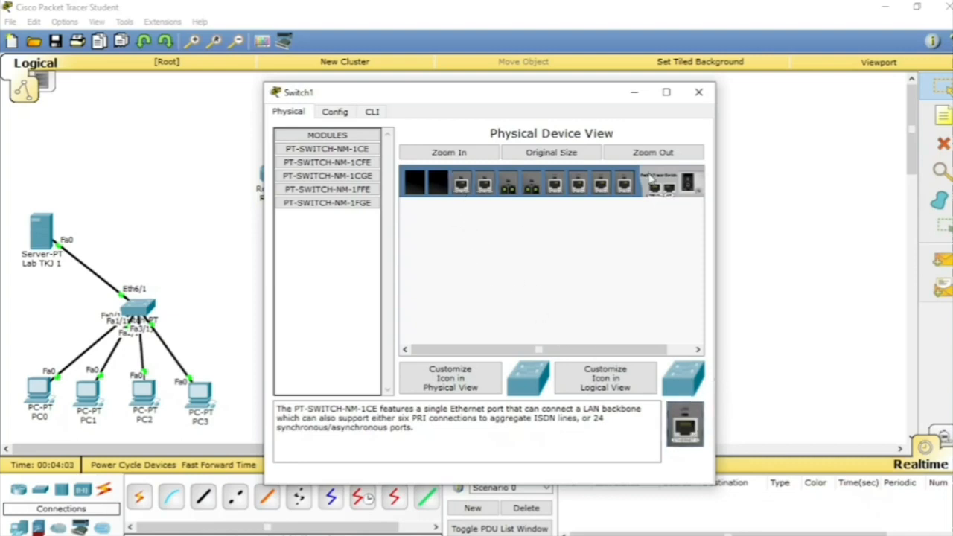
pyautogui.click(698, 91)
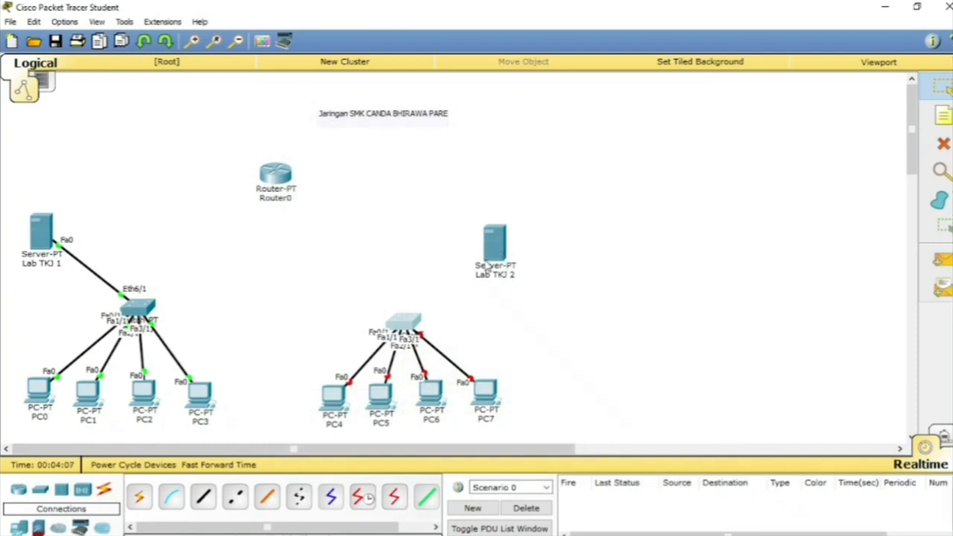
# Step: Connect the Lab TKJ 2 server's FastEthernet0 port to Switch1's Ethernet6/1 port with a copper straight-through cable
pyautogui.click(204, 497)
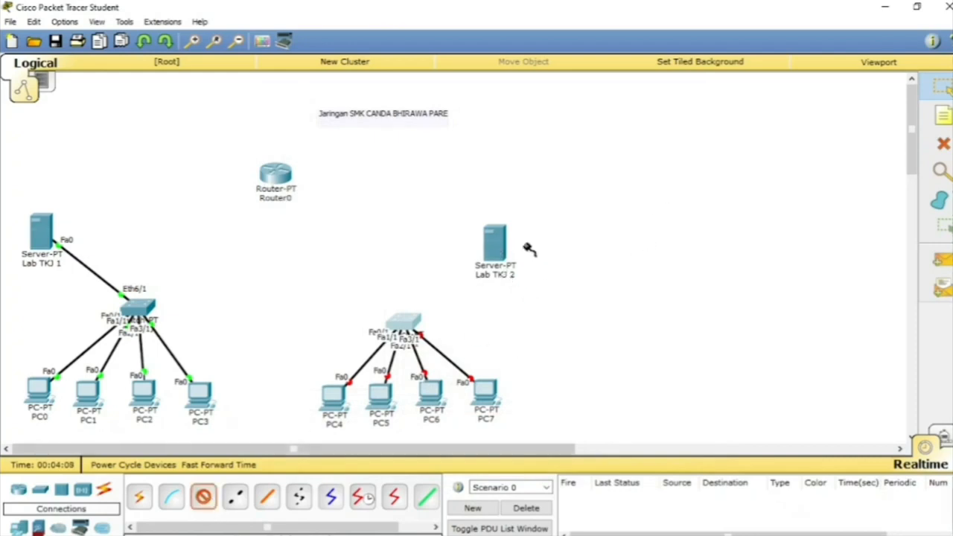
pyautogui.click(493, 251)
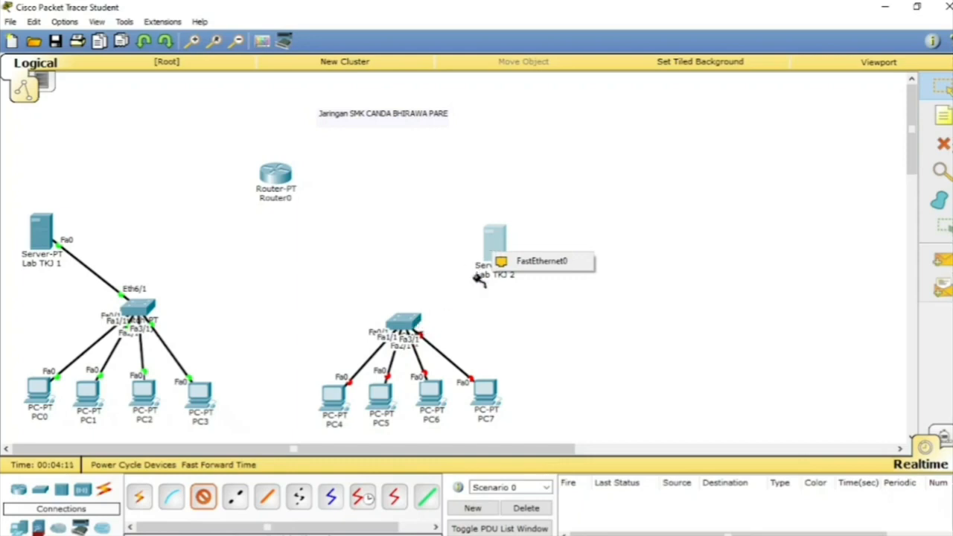
pyautogui.click(522, 261)
pyautogui.click(404, 322)
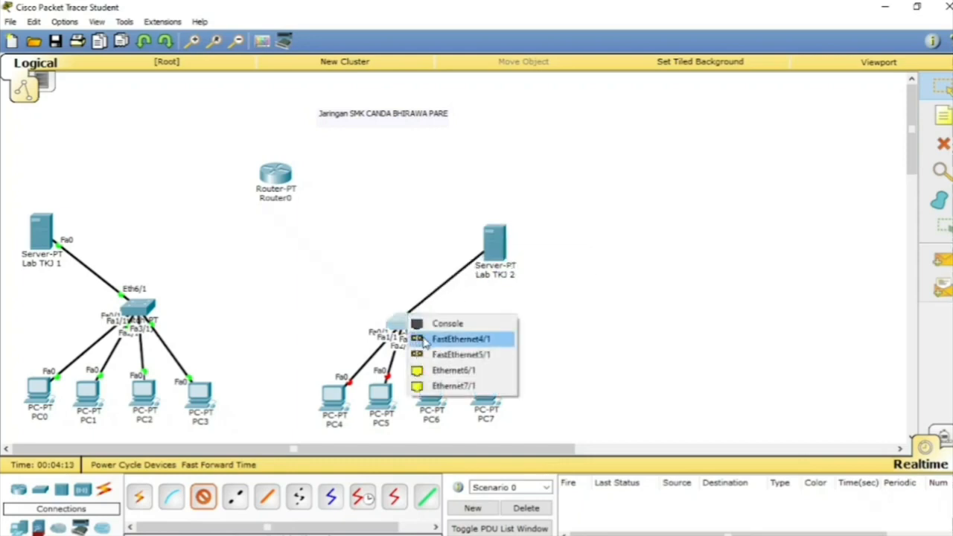
pyautogui.click(428, 376)
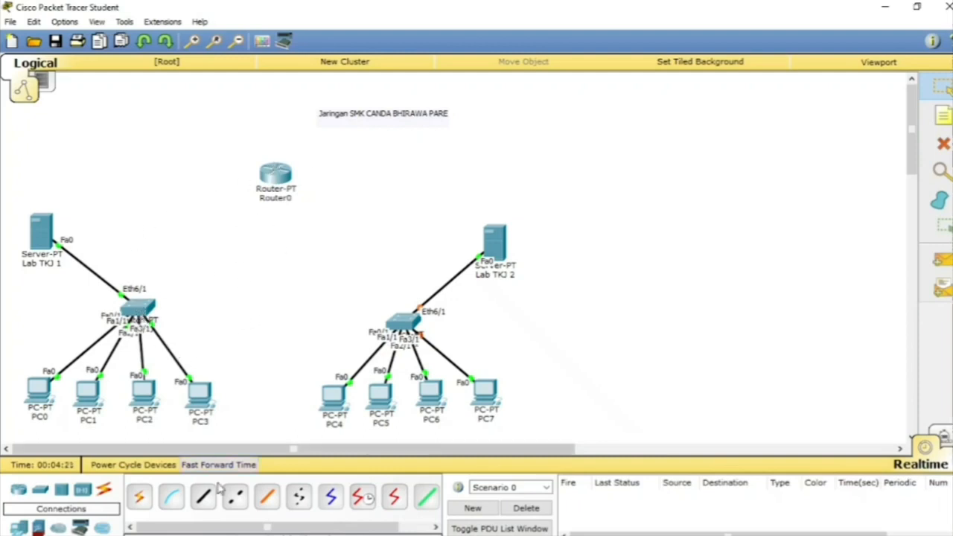
# Step: Connect the Lab TKJ 1 switch's Ethernet7/1 port to Router0's FastEthernet0/0 port with a copper straight-through cable
pyautogui.click(209, 505)
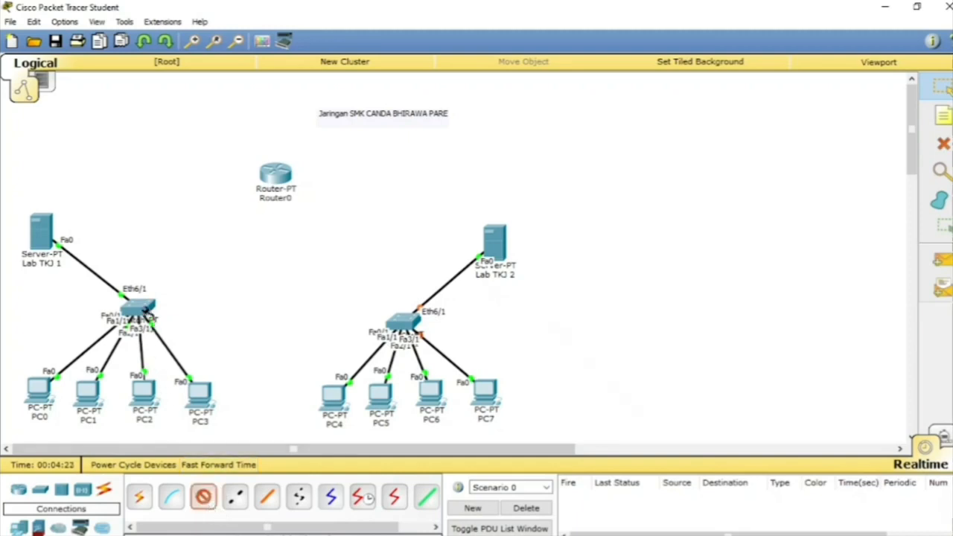
pyautogui.click(144, 309)
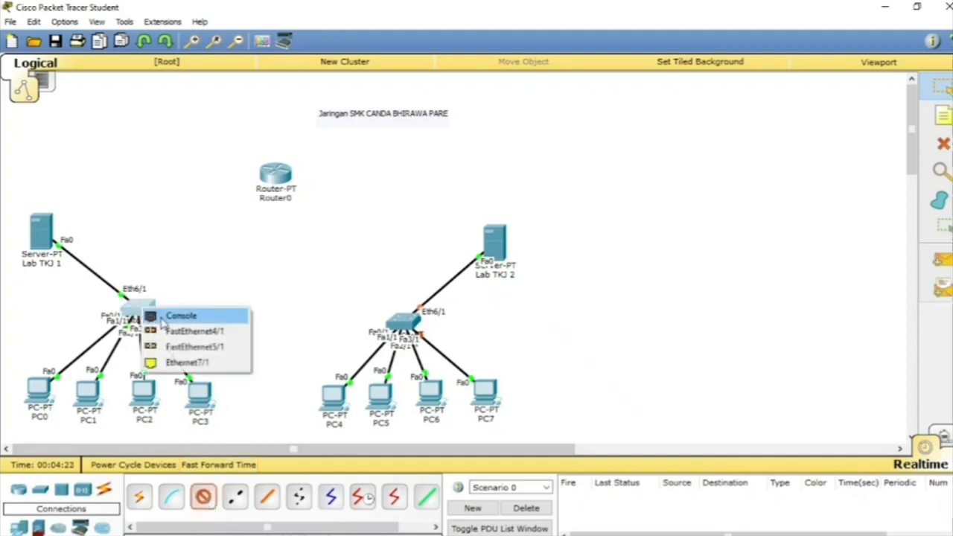
pyautogui.click(186, 362)
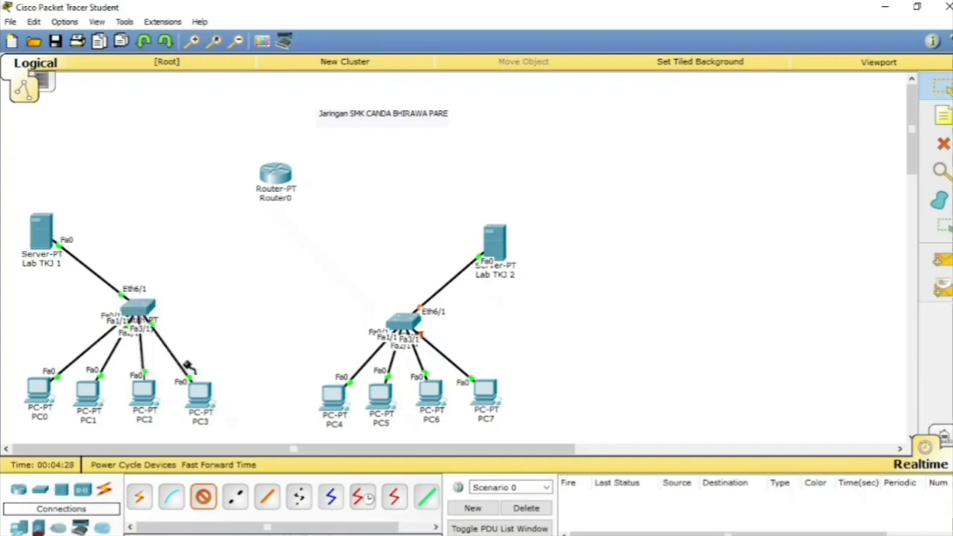
pyautogui.click(280, 178)
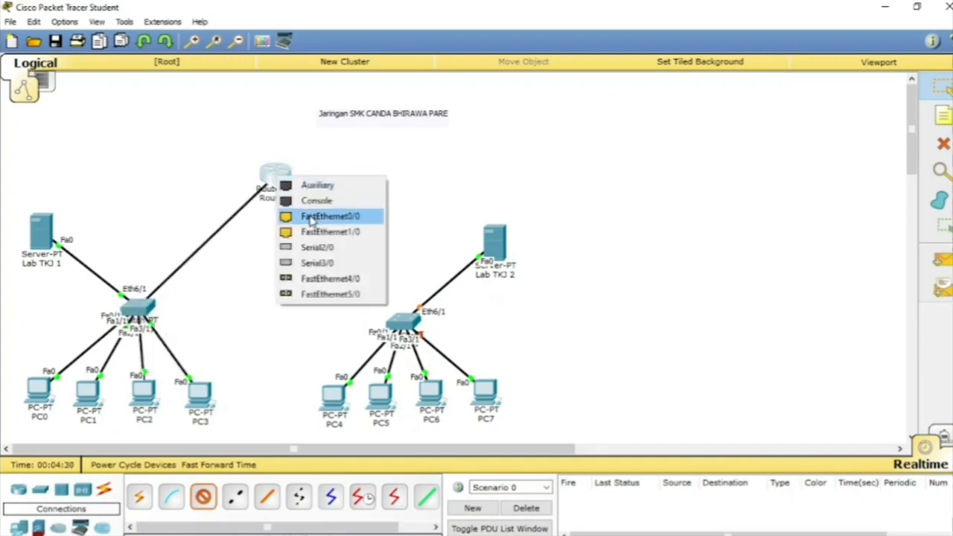
pyautogui.click(356, 216)
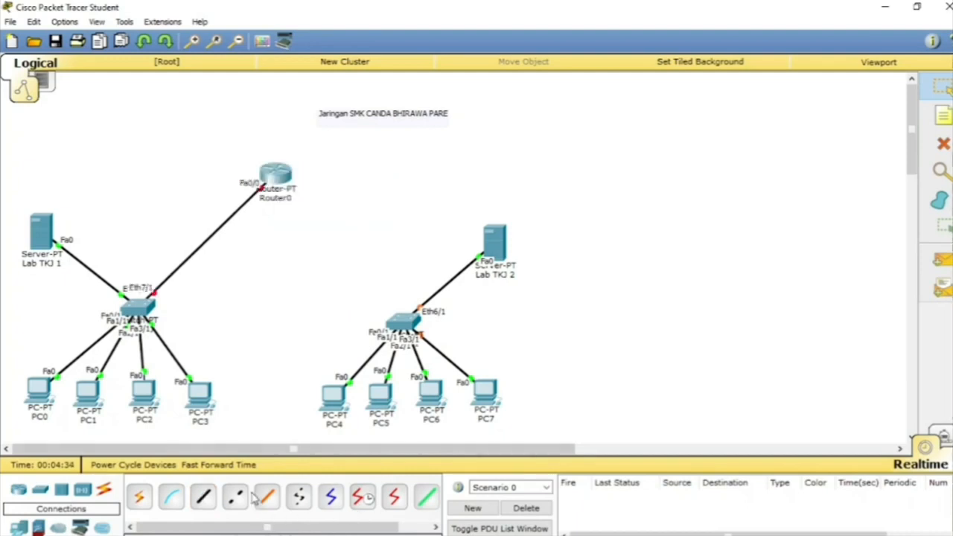
# Step: Connect Switch1's Ethernet7/1 port to Router0's FastEthernet1/0 port with a copper straight-through cable
pyautogui.click(204, 497)
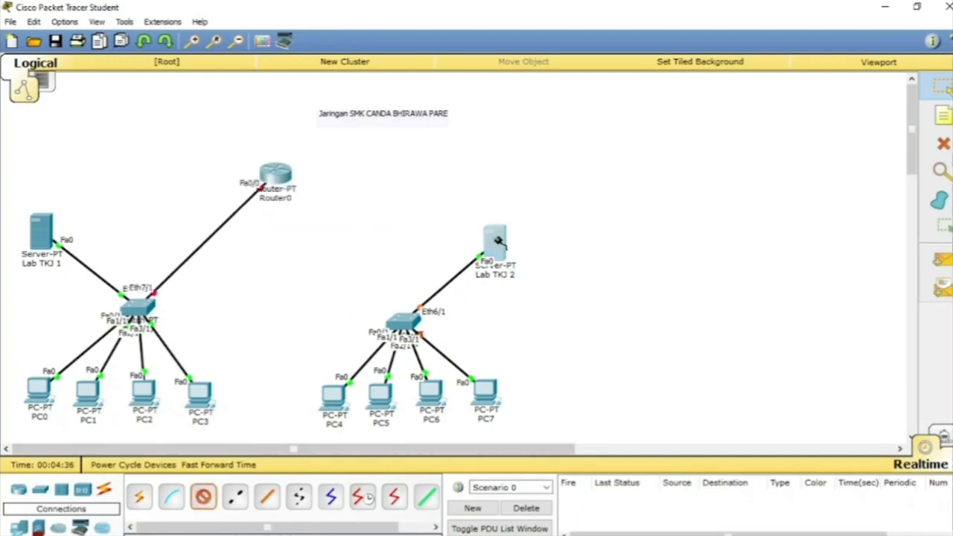
pyautogui.click(510, 256)
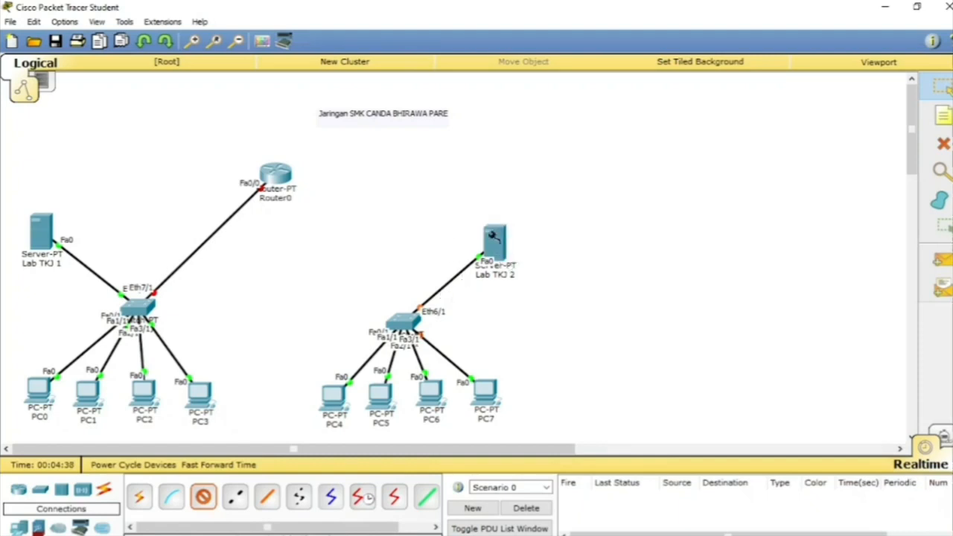
pyautogui.click(495, 240)
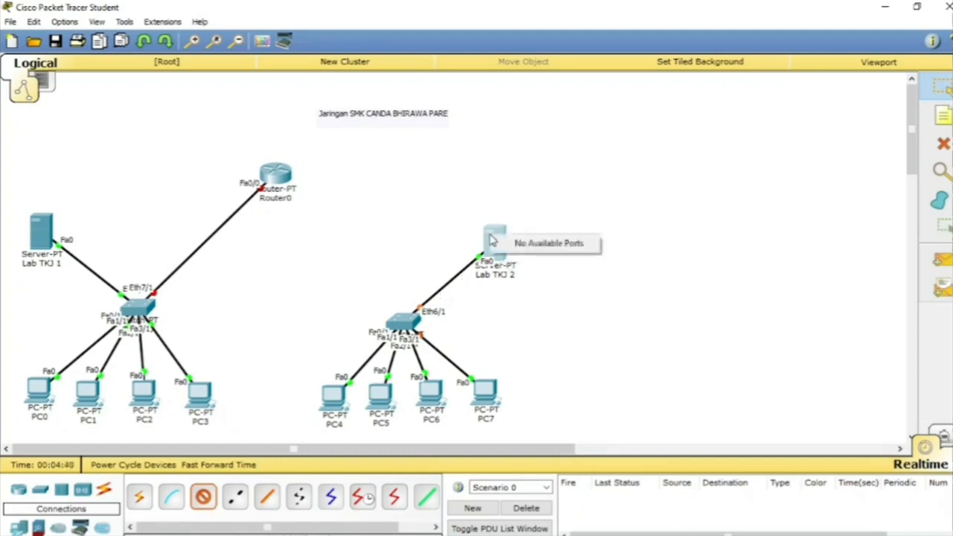
pyautogui.click(406, 322)
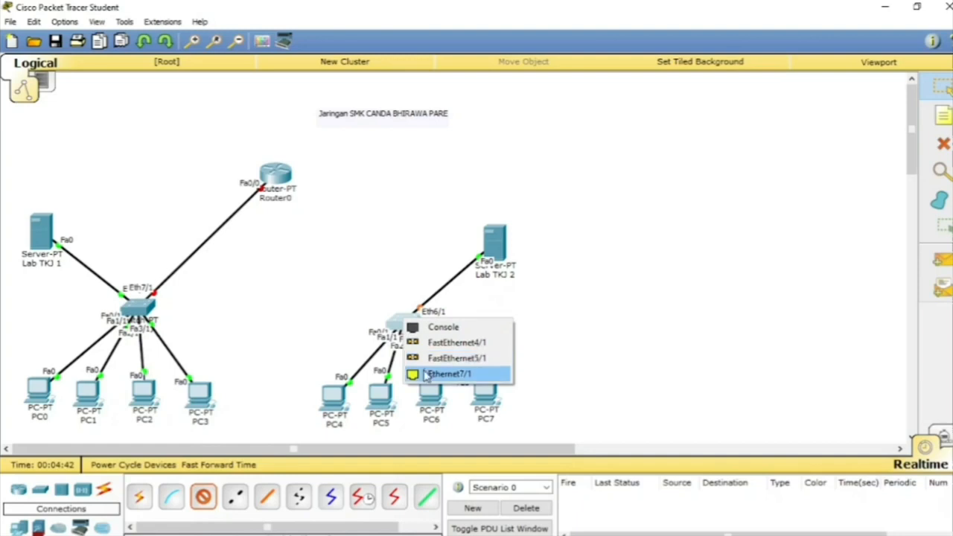
pyautogui.click(420, 373)
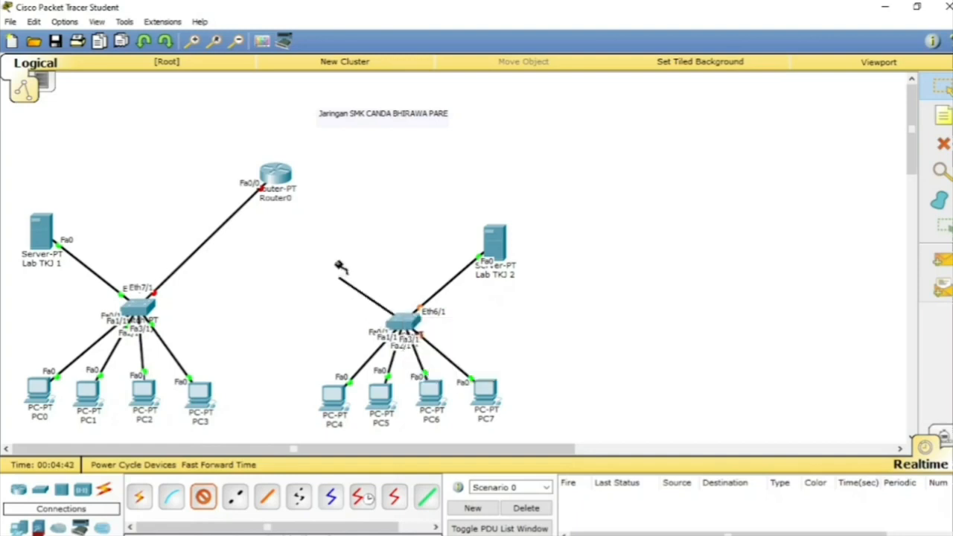
pyautogui.click(277, 176)
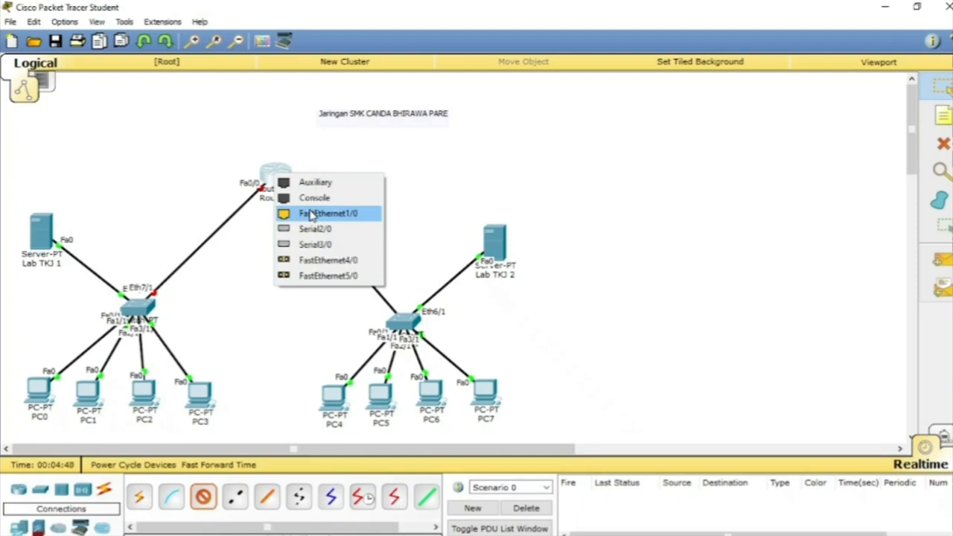
pyautogui.click(311, 213)
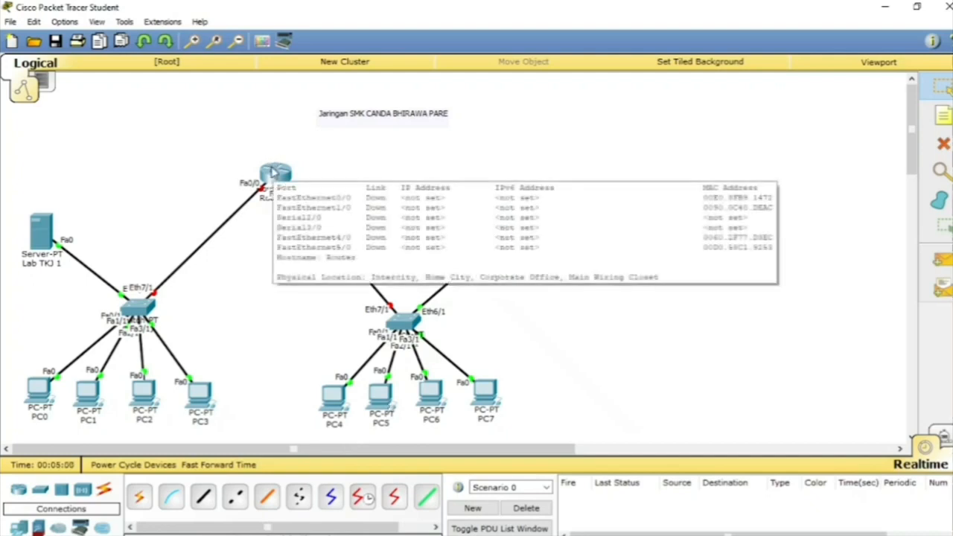
# Step: Set the static gateway of the Lab TKJ 1 server to 192.168.12.10 in its global settings
pyautogui.click(43, 237)
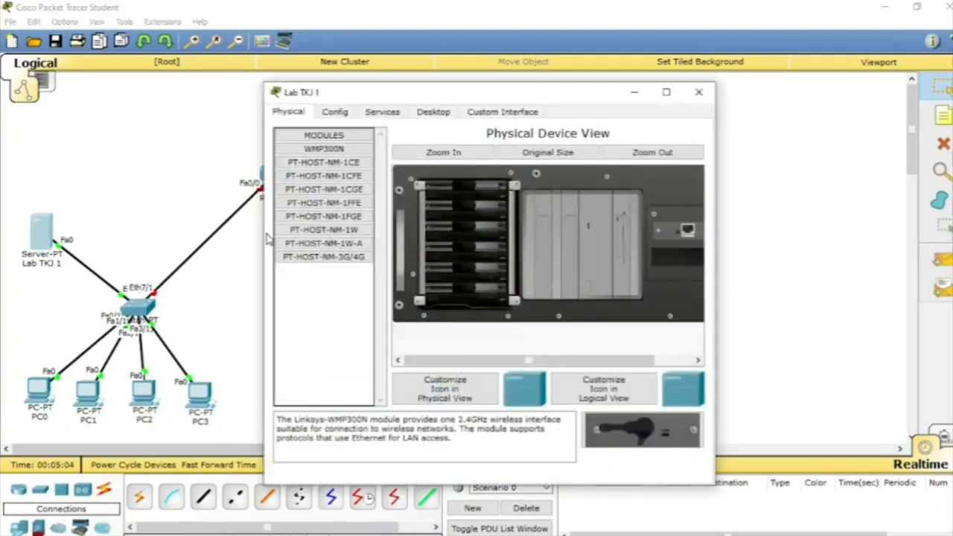
pyautogui.click(333, 113)
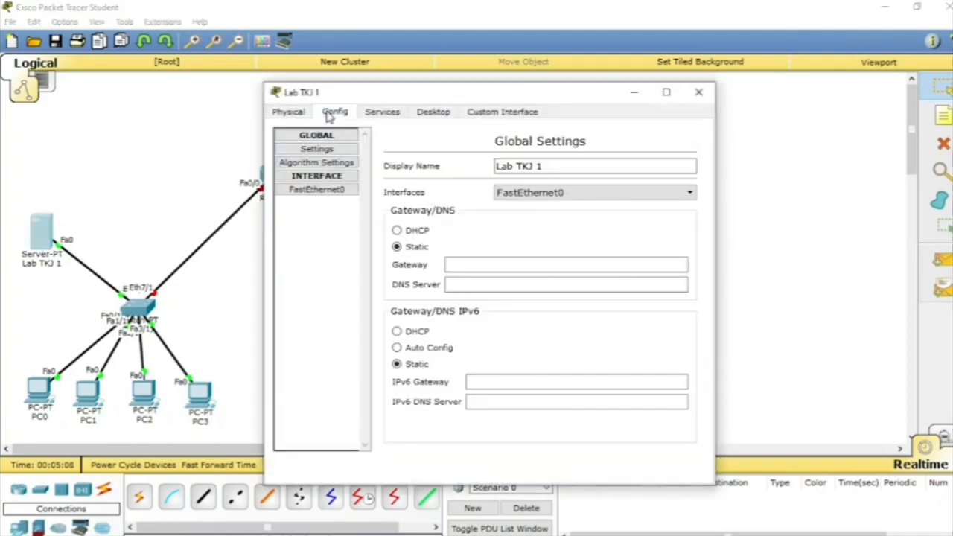
pyautogui.click(328, 179)
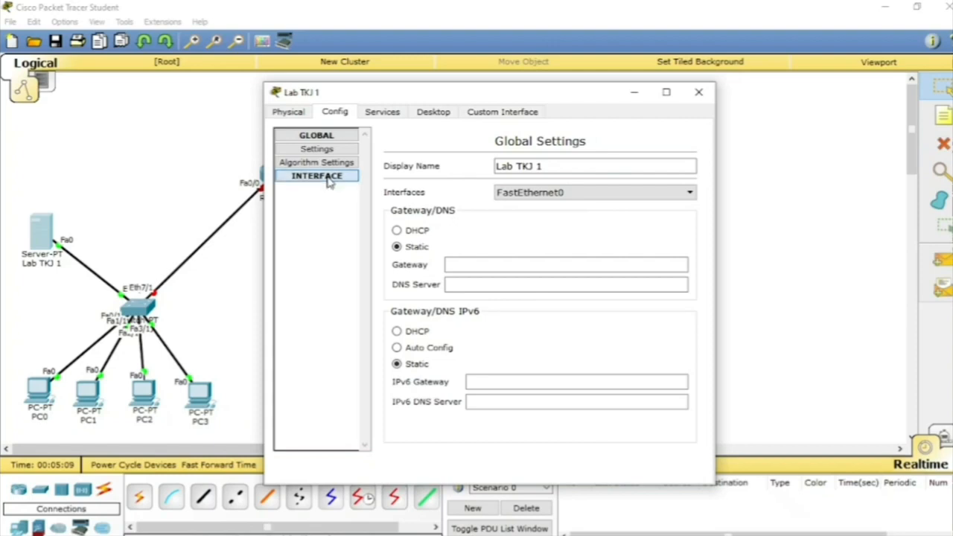
pyautogui.click(461, 258)
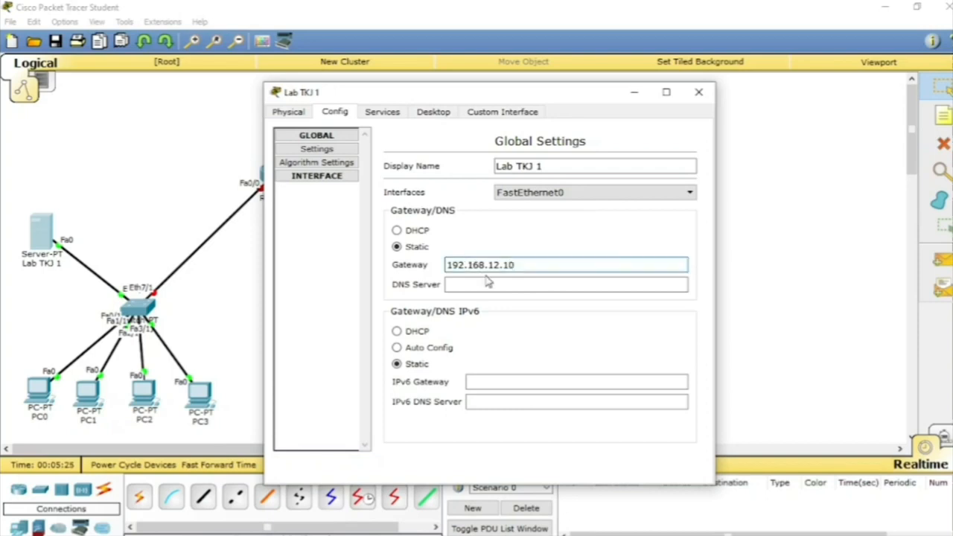
pyautogui.click(480, 282)
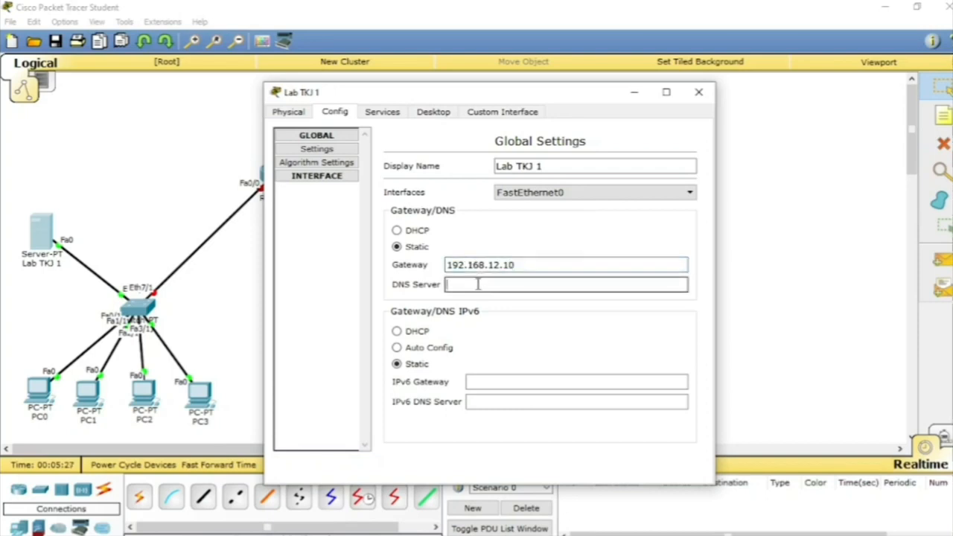
pyautogui.click(350, 178)
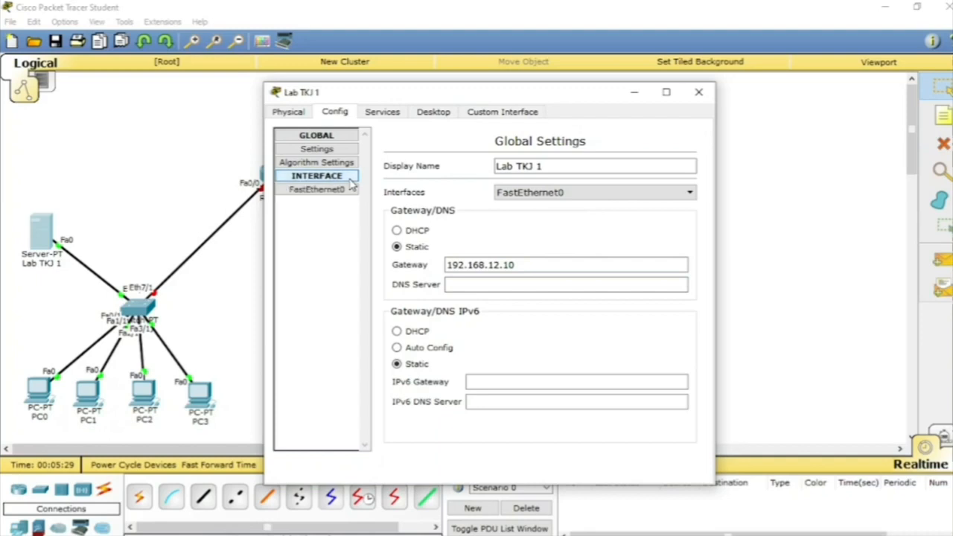
pyautogui.click(341, 193)
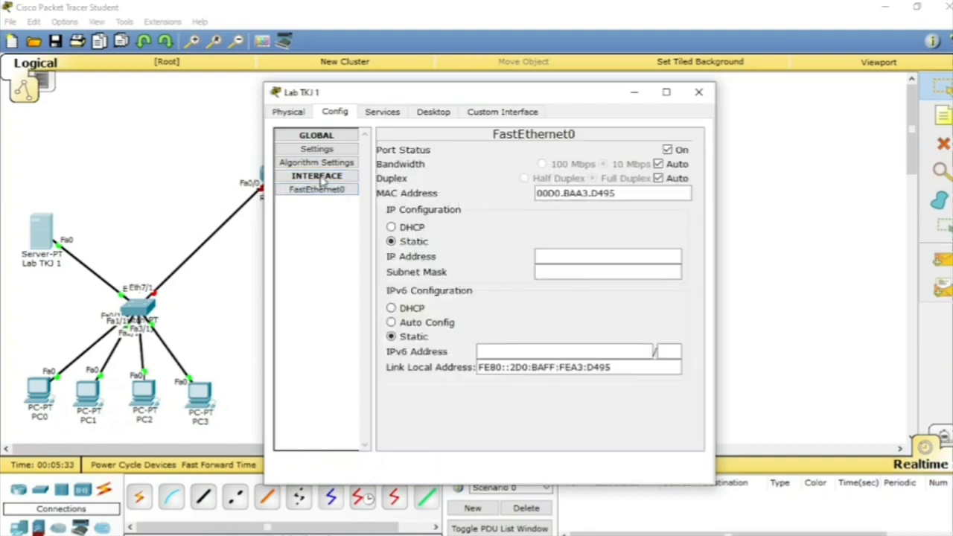
pyautogui.click(553, 252)
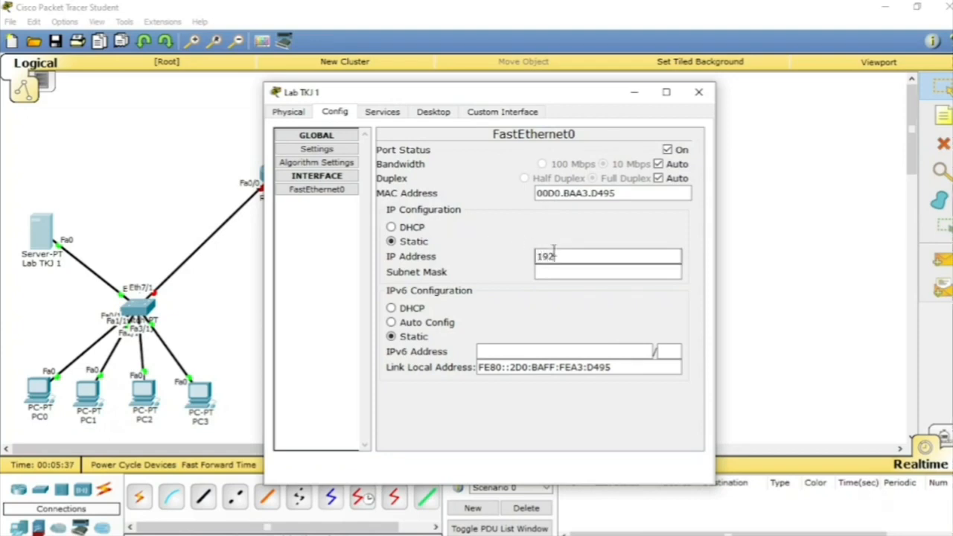
pyautogui.write('192.')
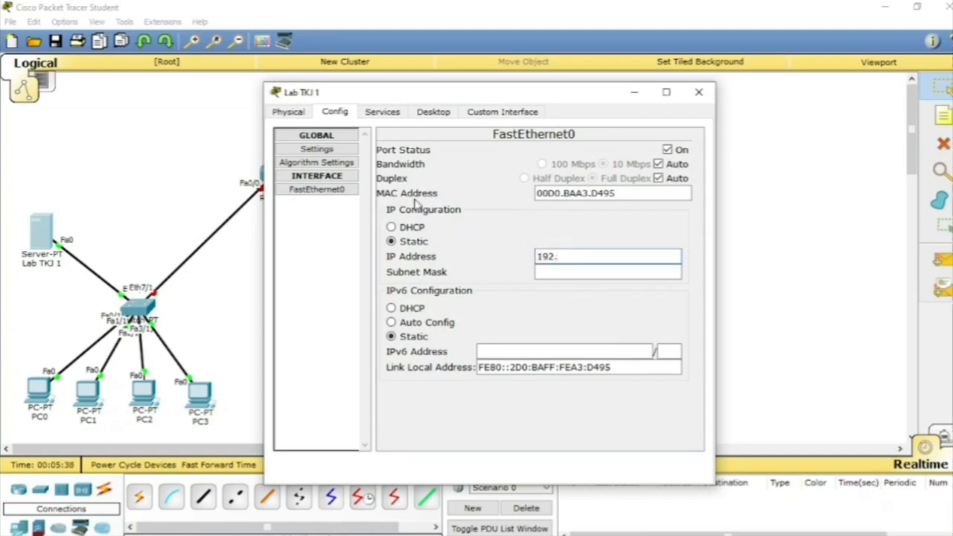
pyautogui.click(355, 179)
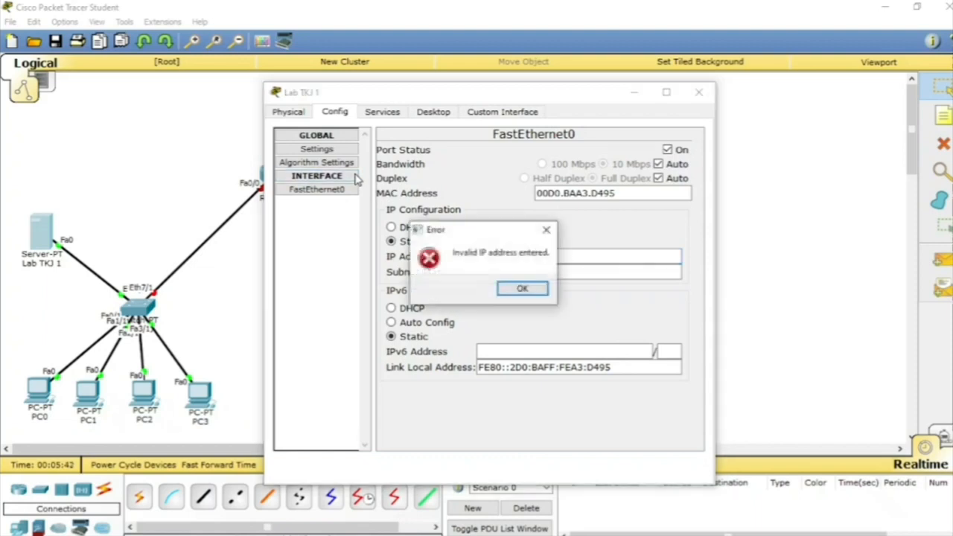
pyautogui.click(522, 289)
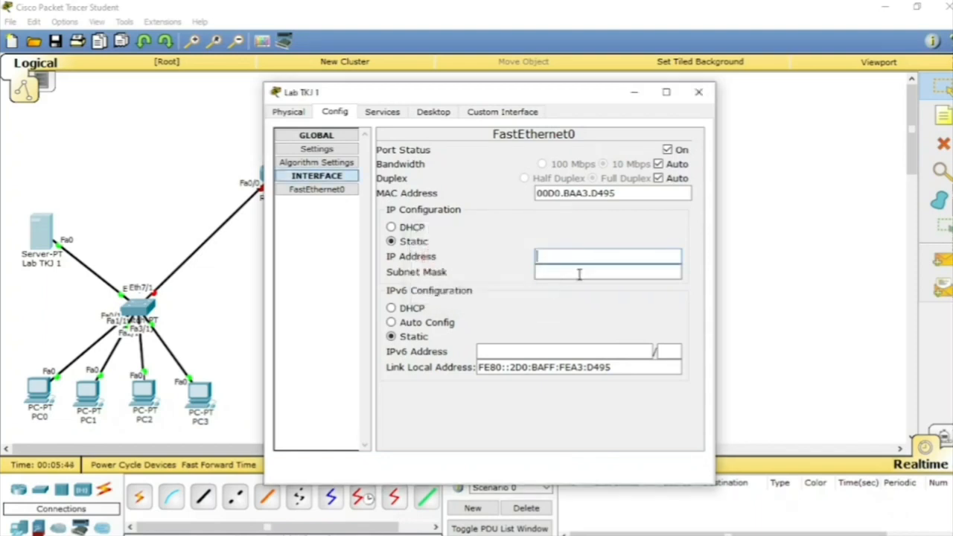
pyautogui.click(317, 178)
pyautogui.click(318, 179)
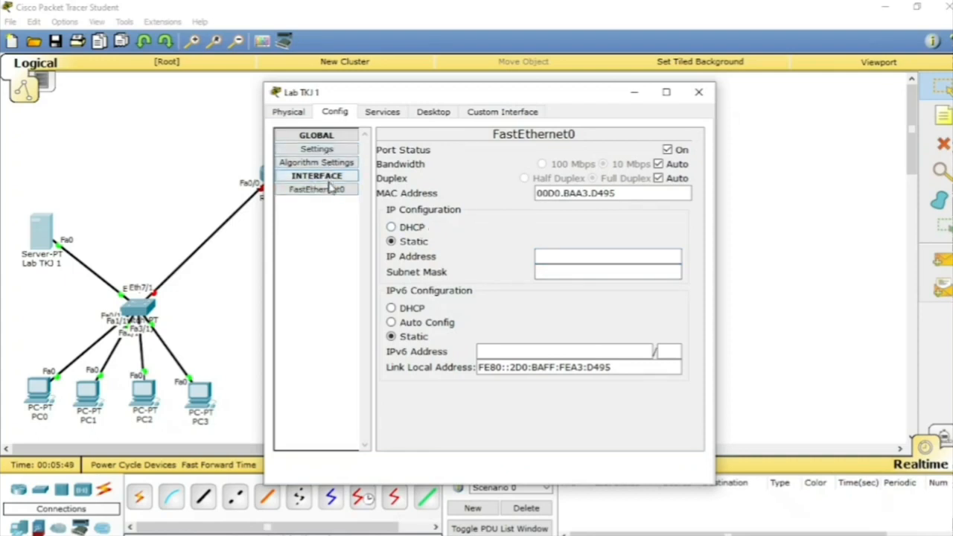
pyautogui.click(330, 183)
pyautogui.click(330, 184)
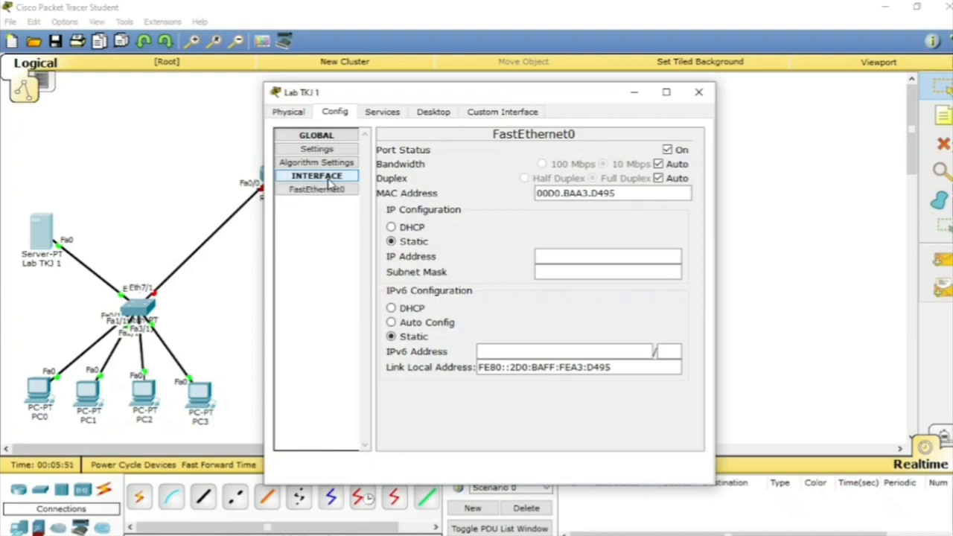
pyautogui.click(319, 136)
pyautogui.click(318, 136)
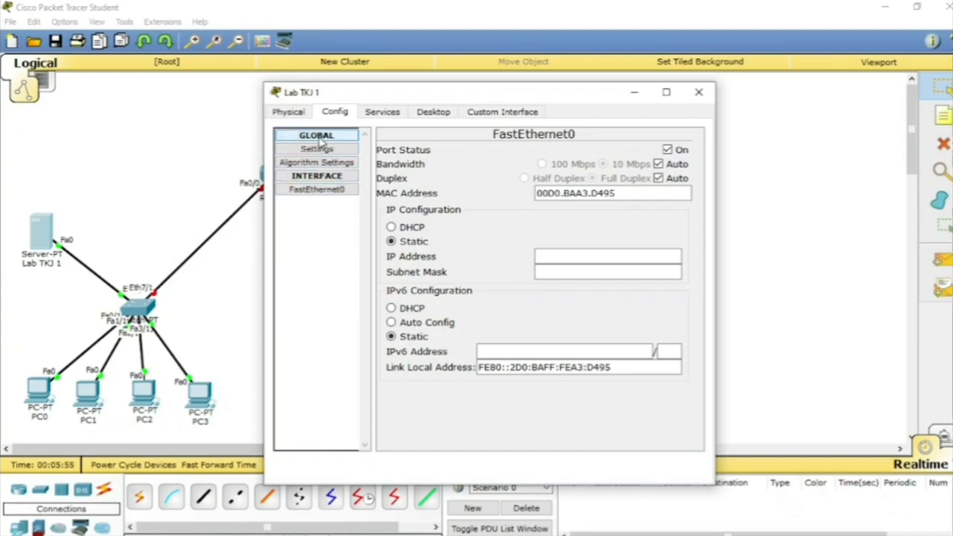
# Step: Give the Lab TKJ 1 server's FastEthernet0 interface the static IP address 192.168.12.1 and subnet mask 255.255.255.0, reusing the copied gateway address
pyautogui.click(317, 149)
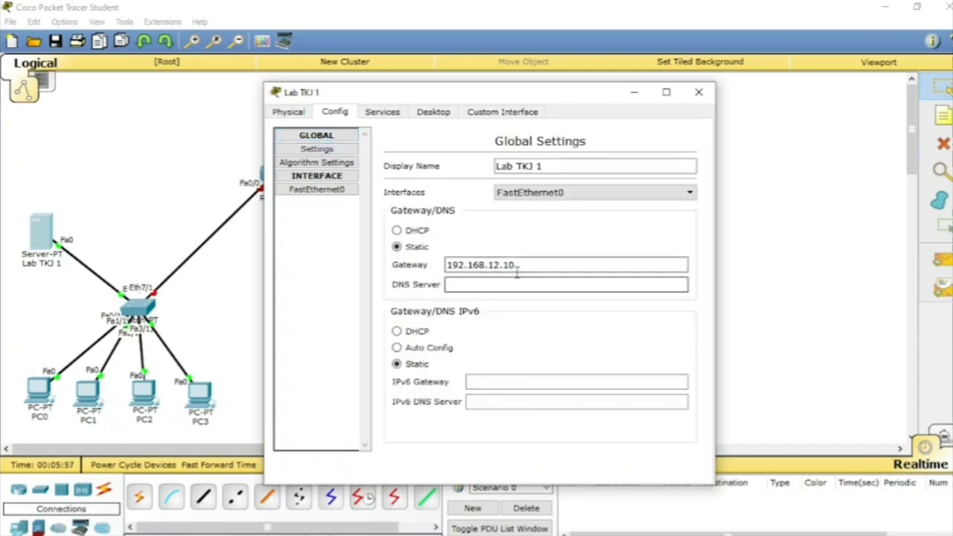
pyautogui.moveTo(528, 264); pyautogui.dragTo(447, 274)
pyautogui.hotkey('ctrl', 'c')
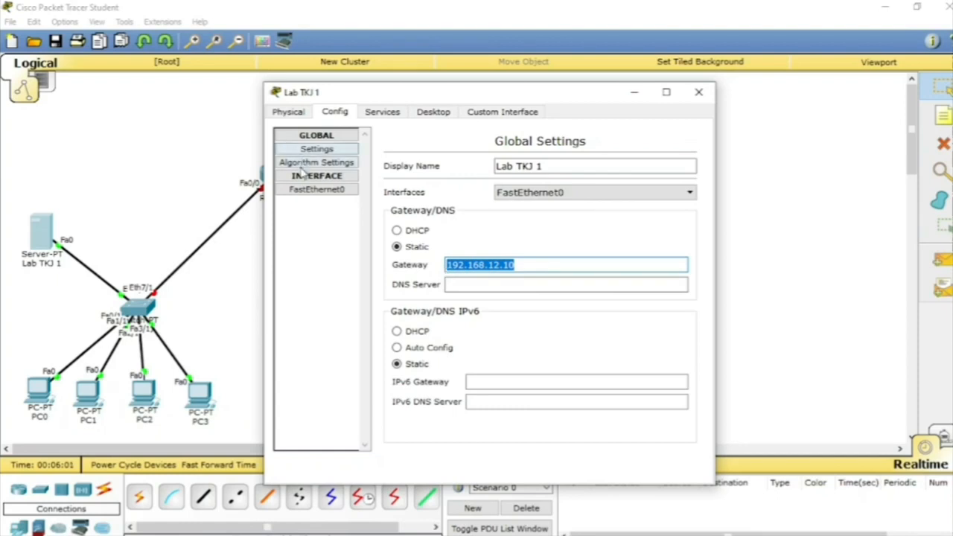
pyautogui.click(308, 192)
pyautogui.click(575, 258)
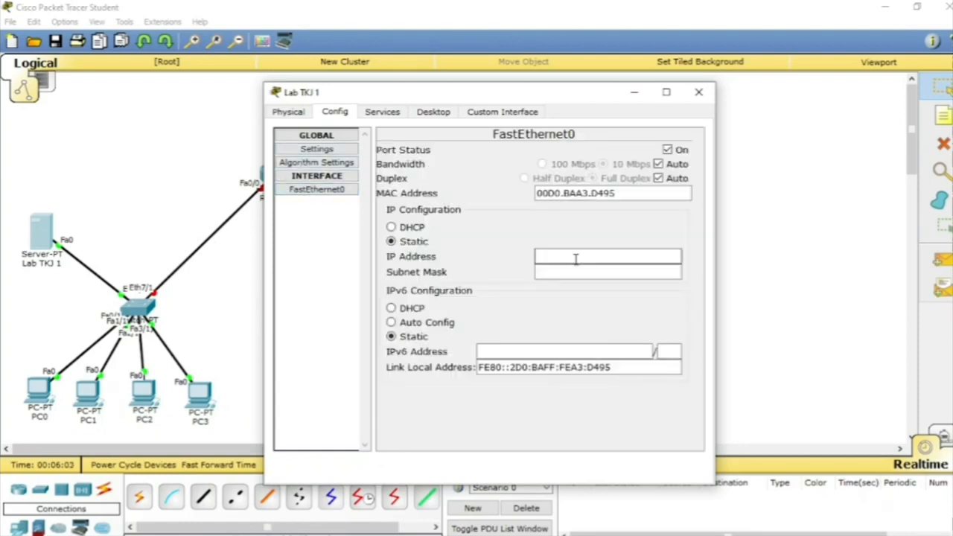
pyautogui.hotkey('ctrl', 'v')
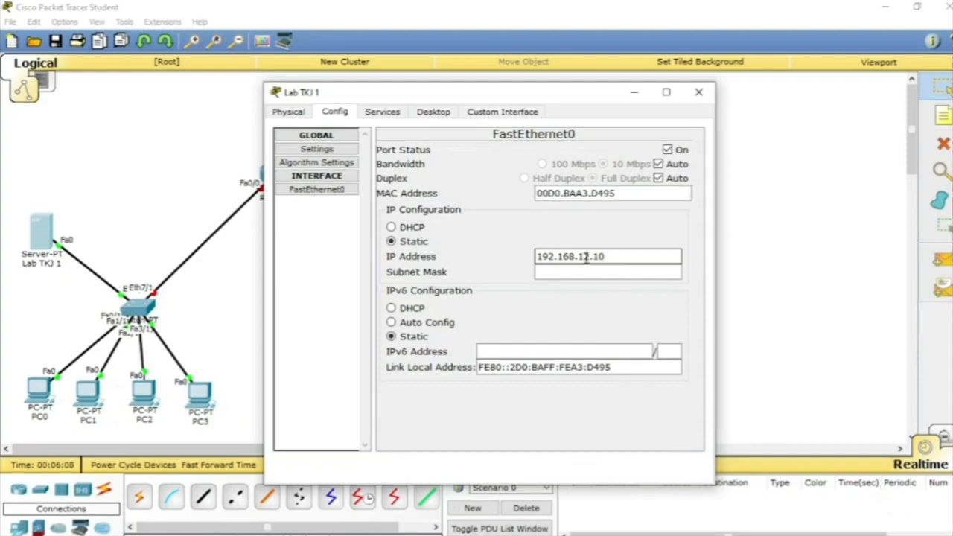
pyautogui.click(566, 273)
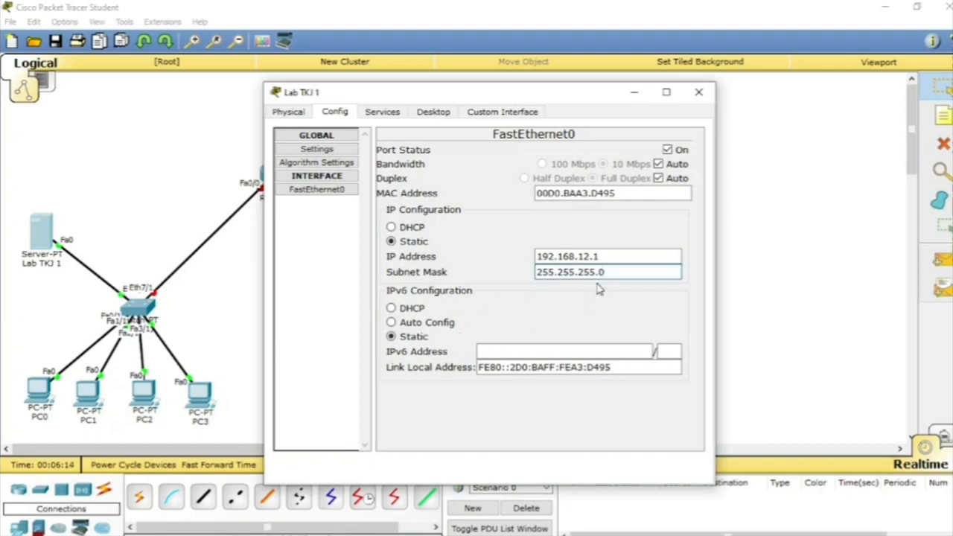
pyautogui.click(639, 287)
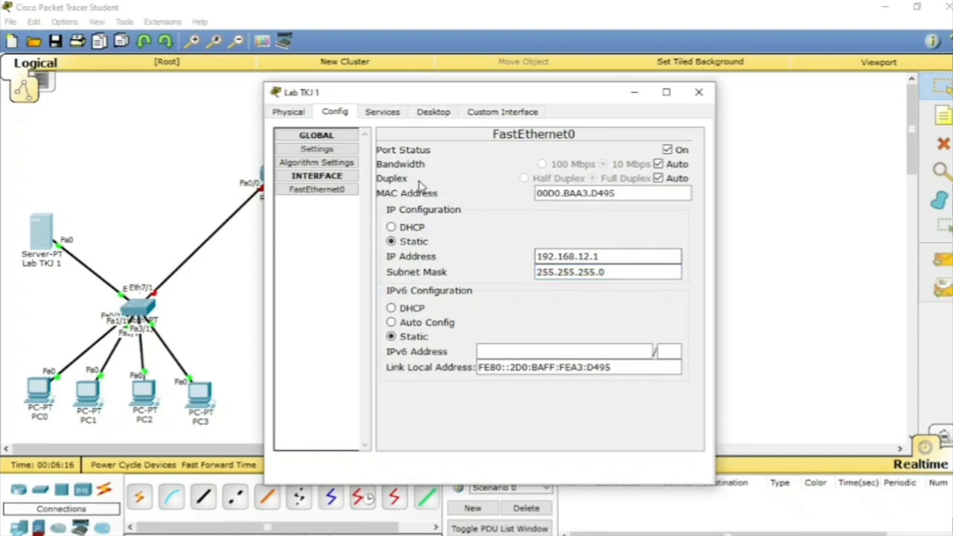
# Step: Set the default gateway of the Lab TKJ 1 server's DHCP pool to 192.168.12.10
pyautogui.click(387, 116)
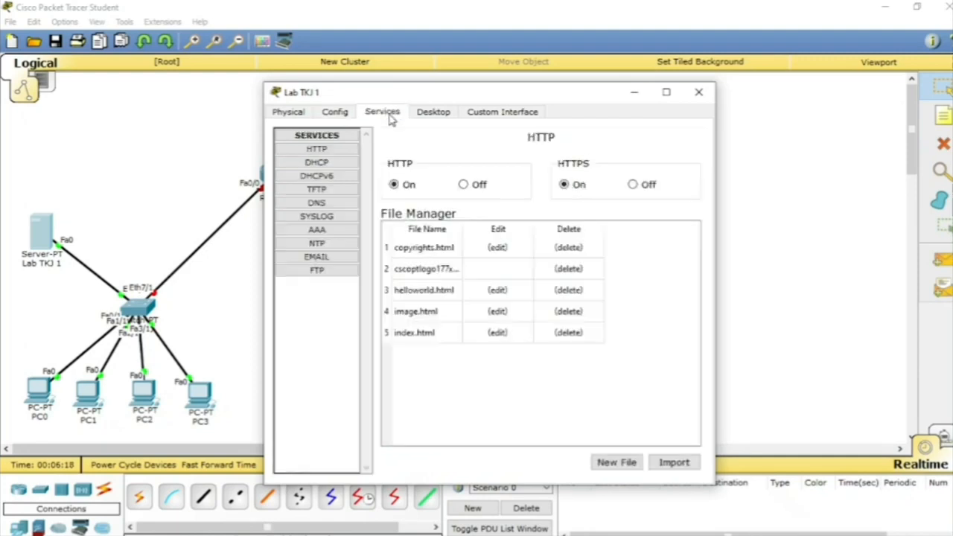
pyautogui.click(317, 162)
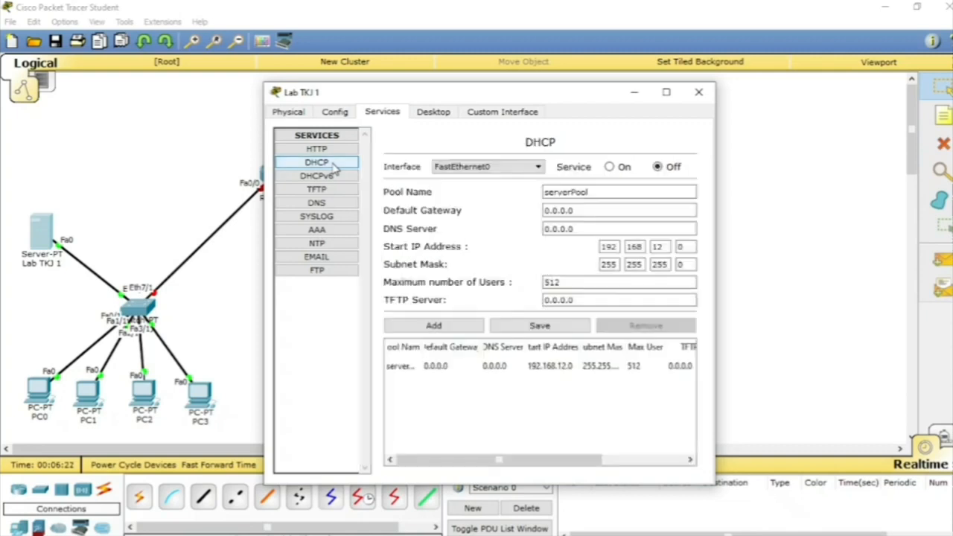
pyautogui.click(574, 210)
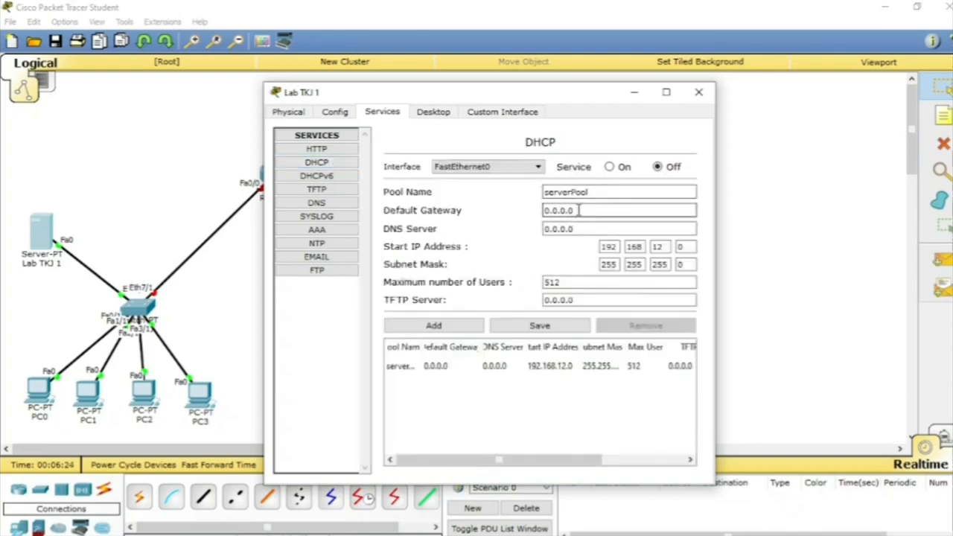
pyautogui.moveTo(580, 211); pyautogui.dragTo(464, 212)
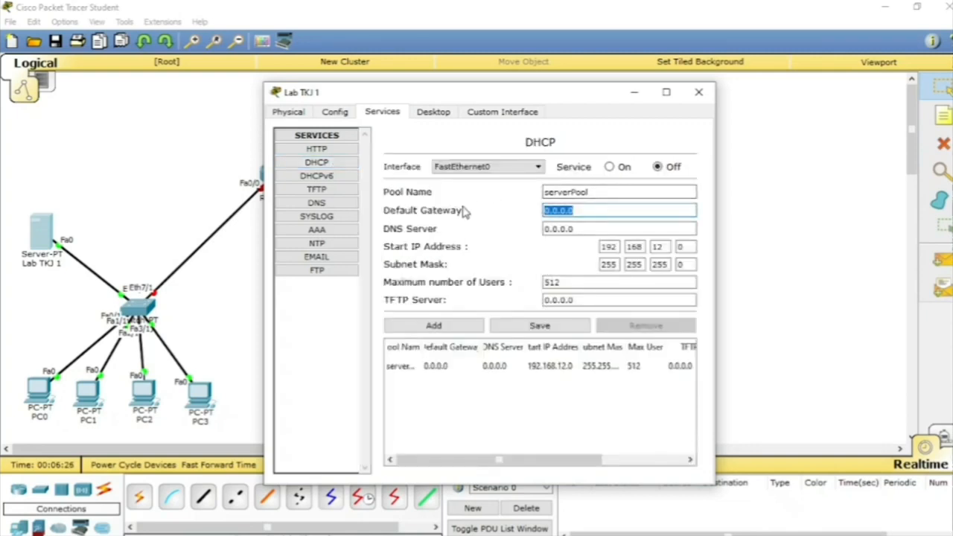
pyautogui.write('192.168.12.10')
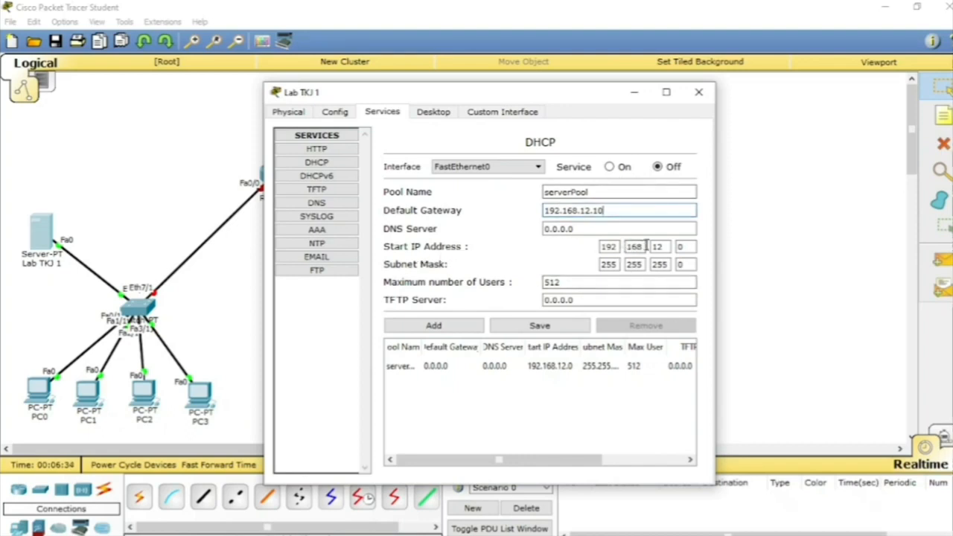
# Step: Set the Lab TKJ 1 DHCP pool's start IP address to 192.168.12.4 and its maximum number of users to 4
pyautogui.click(688, 246)
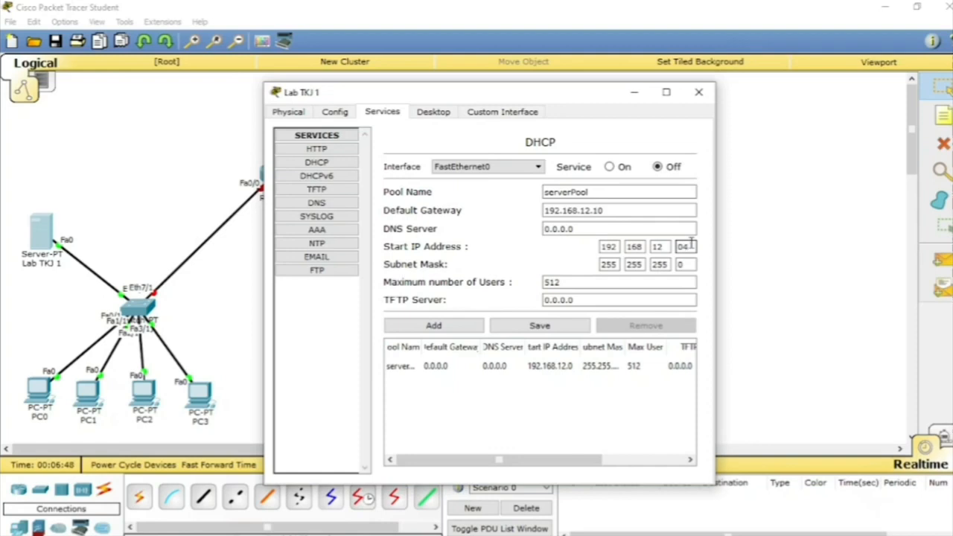
pyautogui.write('4')
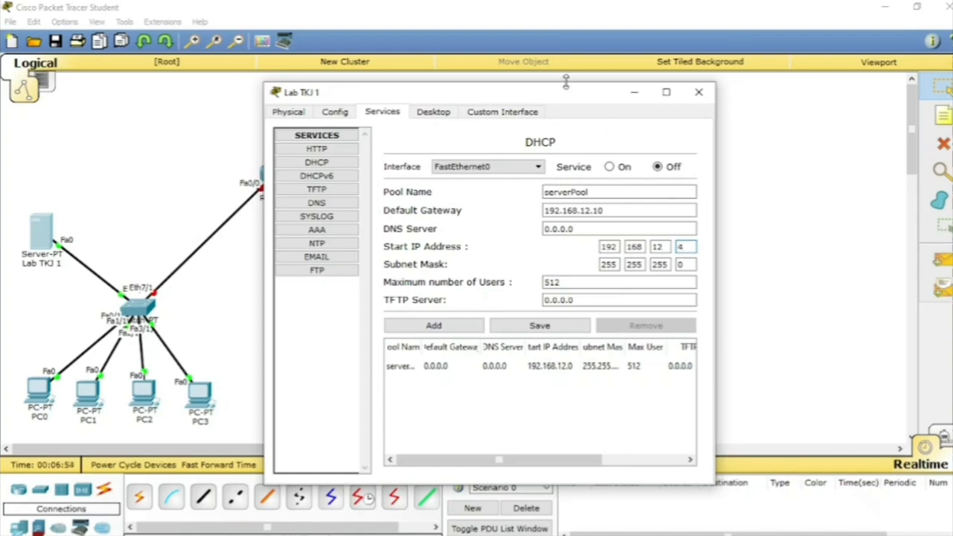
pyautogui.moveTo(566, 93); pyautogui.dragTo(692, 78)
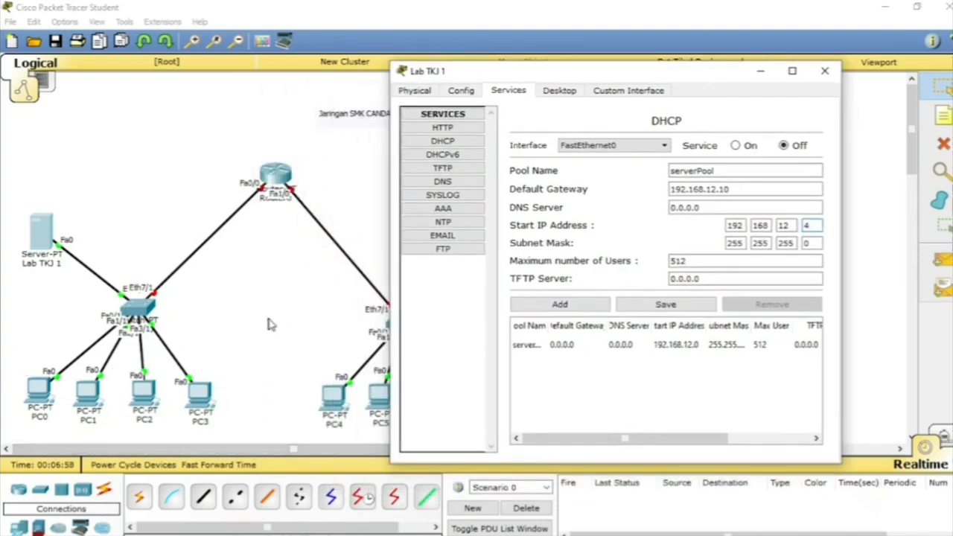
pyautogui.moveTo(540, 73); pyautogui.dragTo(385, 51)
pyautogui.moveTo(537, 239); pyautogui.dragTo(515, 238)
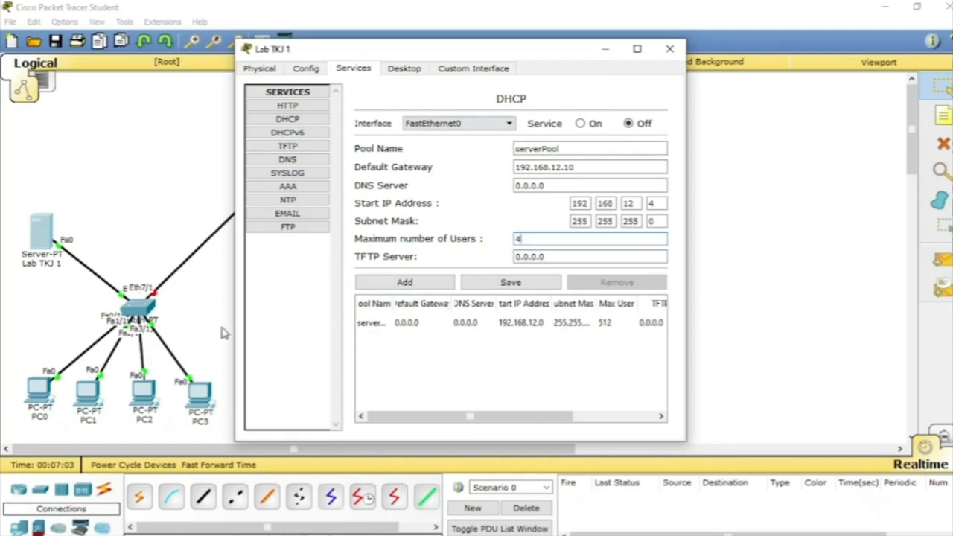
pyautogui.moveTo(318, 54); pyautogui.dragTo(398, 19)
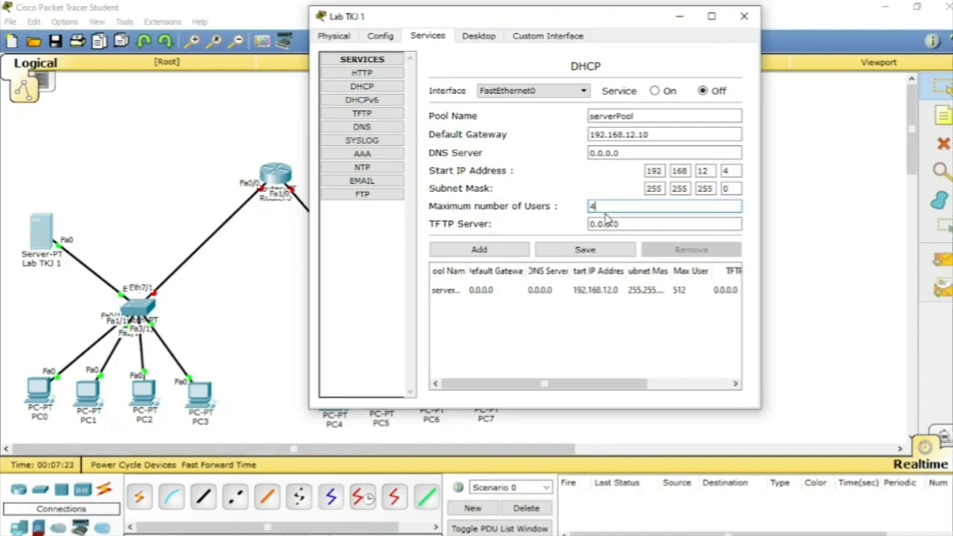
pyautogui.moveTo(606, 208); pyautogui.dragTo(547, 198)
# Step: Turn on the DHCP service on the Lab TKJ 1 server and save the serverPool settings
pyautogui.click(670, 91)
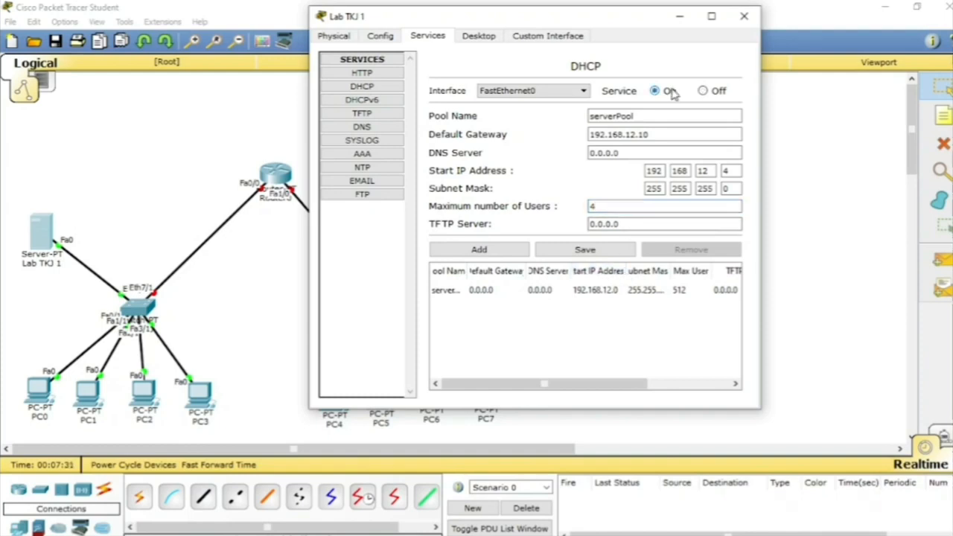
pyautogui.click(595, 251)
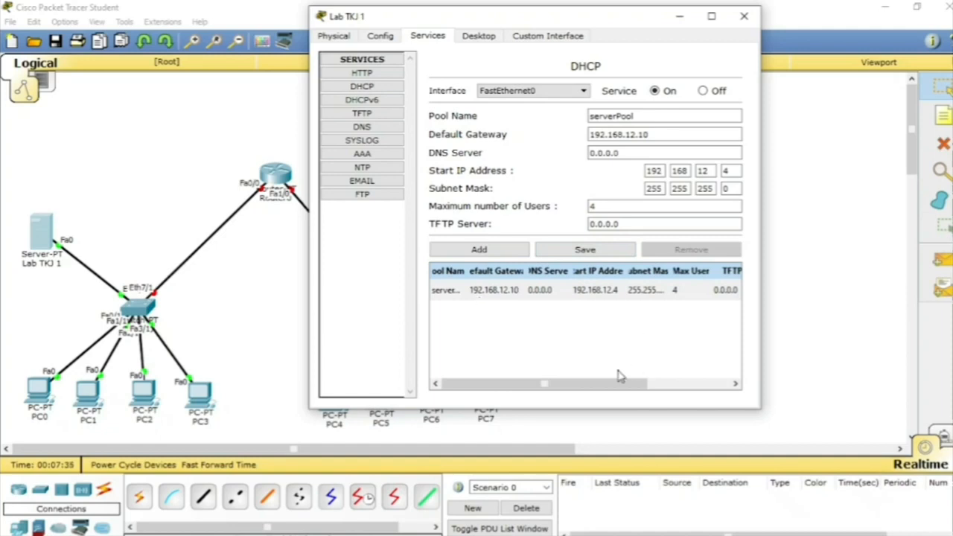
pyautogui.click(595, 388)
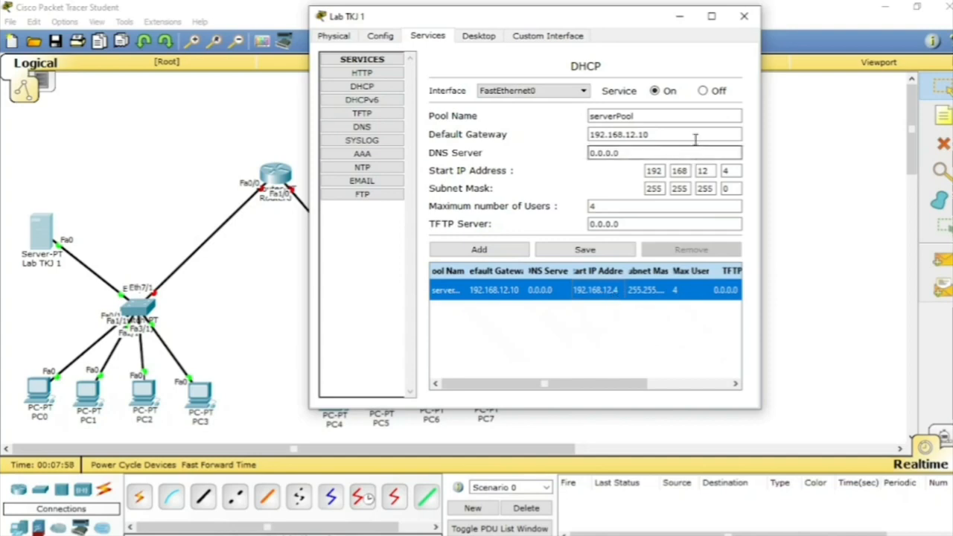
pyautogui.click(744, 18)
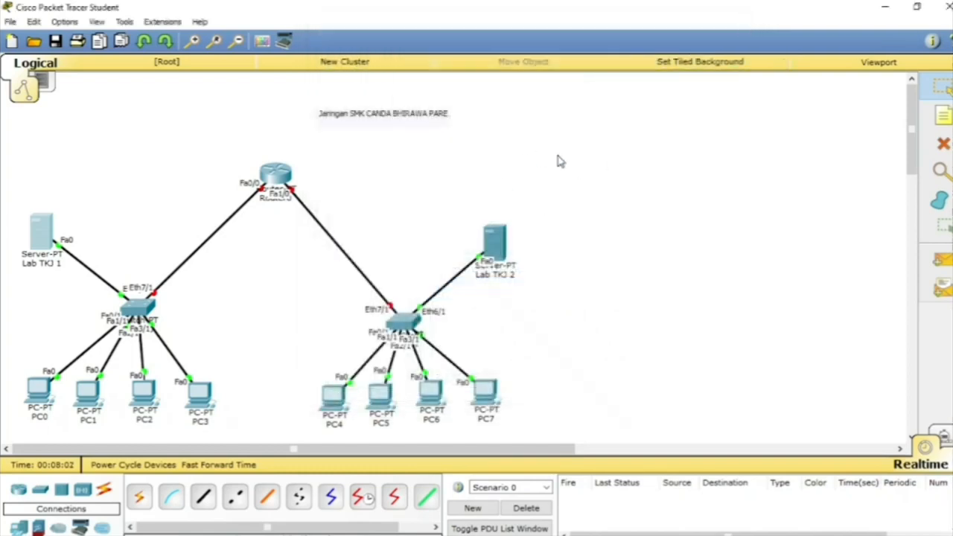
# Step: Set the static gateway of the Lab TKJ 2 server to 192.168.13.10 in its global settings
pyautogui.click(499, 252)
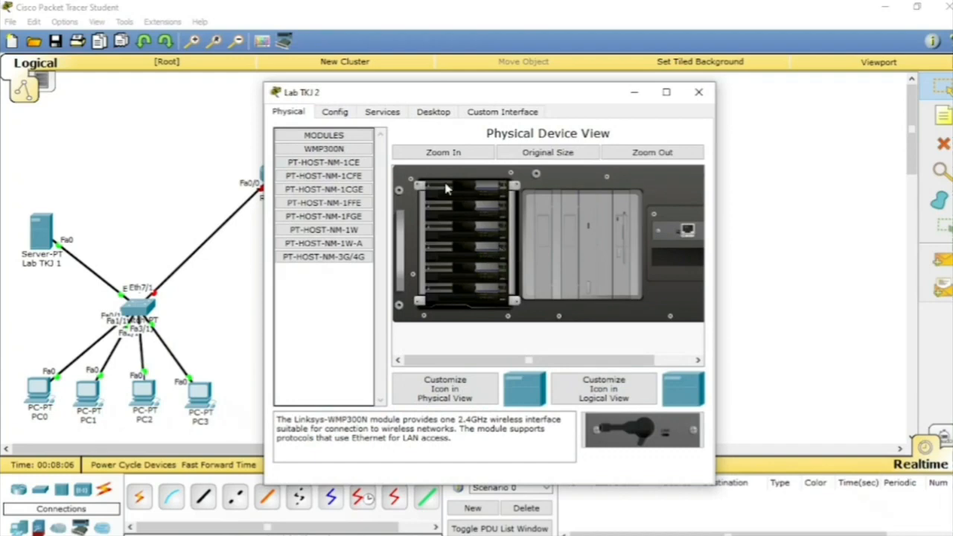
pyautogui.click(353, 116)
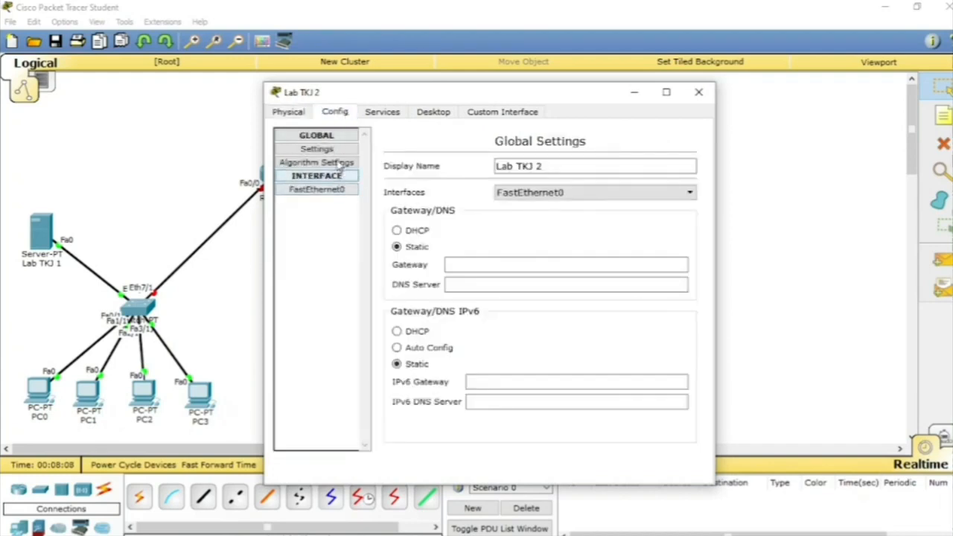
pyautogui.click(452, 266)
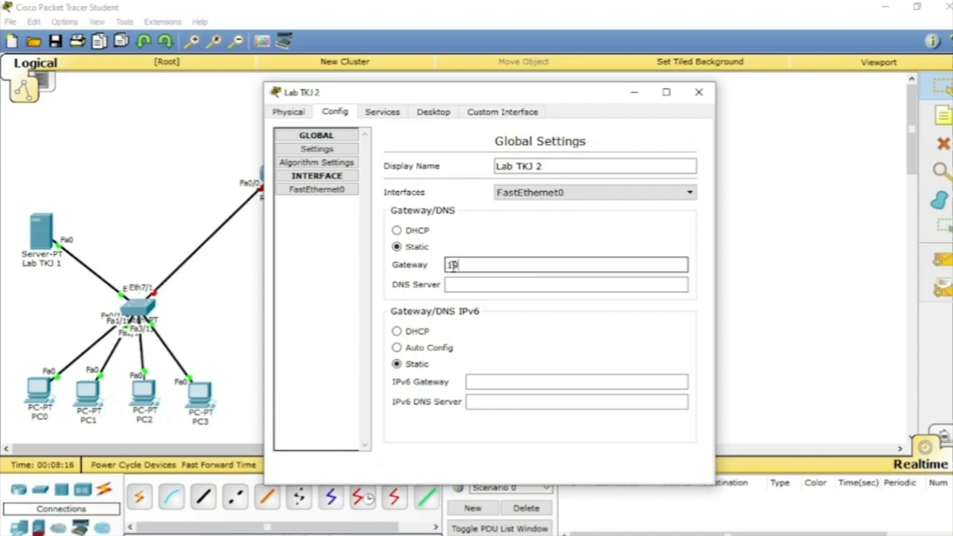
pyautogui.write('192.168.13.10')
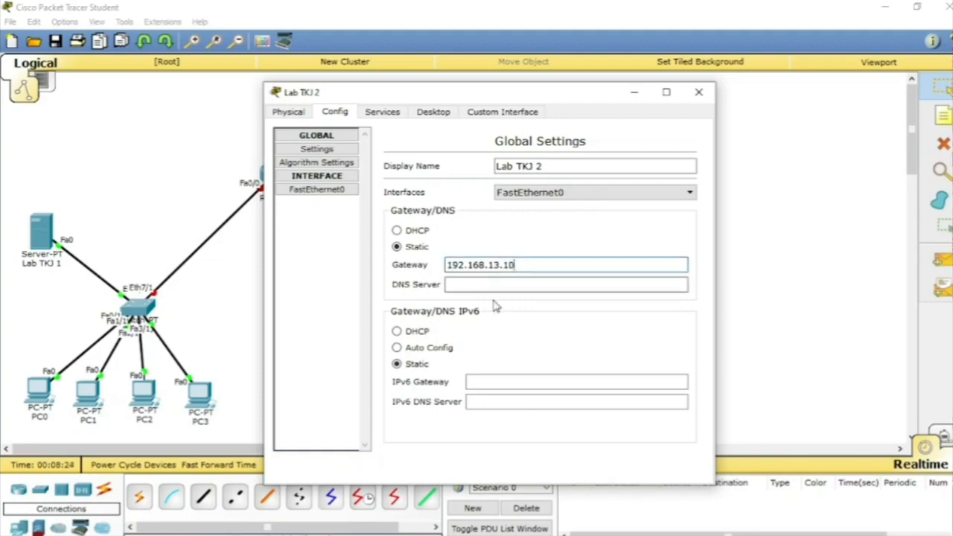
pyautogui.click(483, 284)
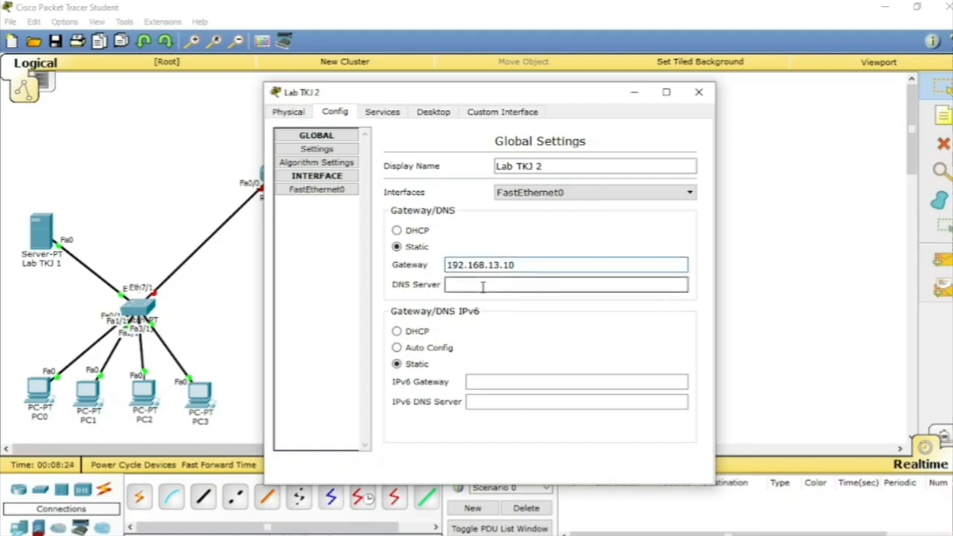
# Step: Give the Lab TKJ 2 server's FastEthernet0 interface the static IP address 192.168.13.1 and subnet mask 255.255.255.0
pyautogui.click(327, 189)
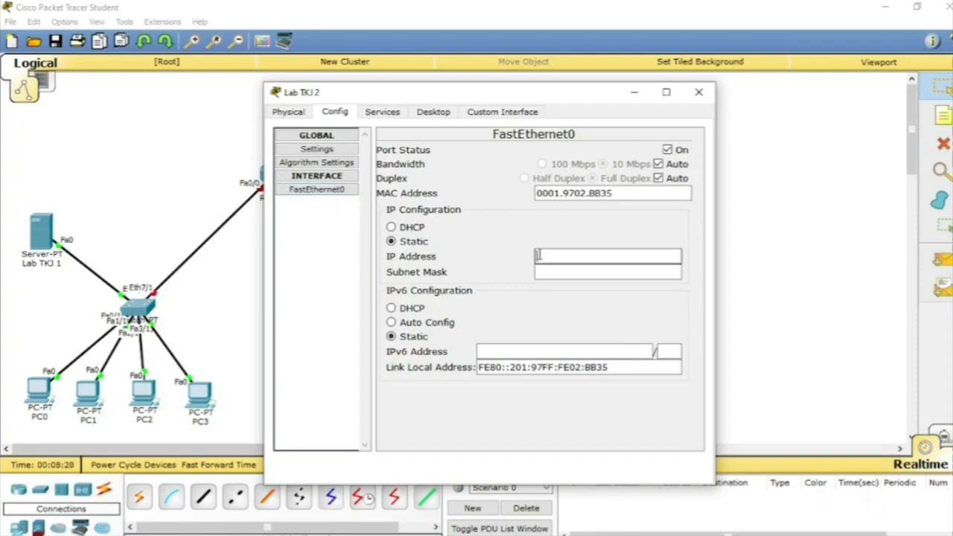
pyautogui.click(537, 256)
pyautogui.write('192.168.12.10')
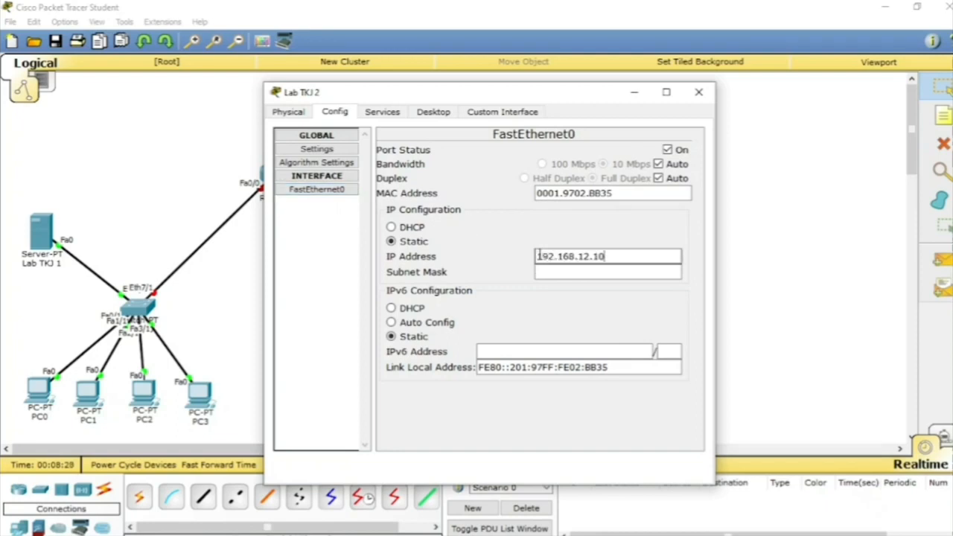
pyautogui.click(589, 256)
pyautogui.press('BackSpace')
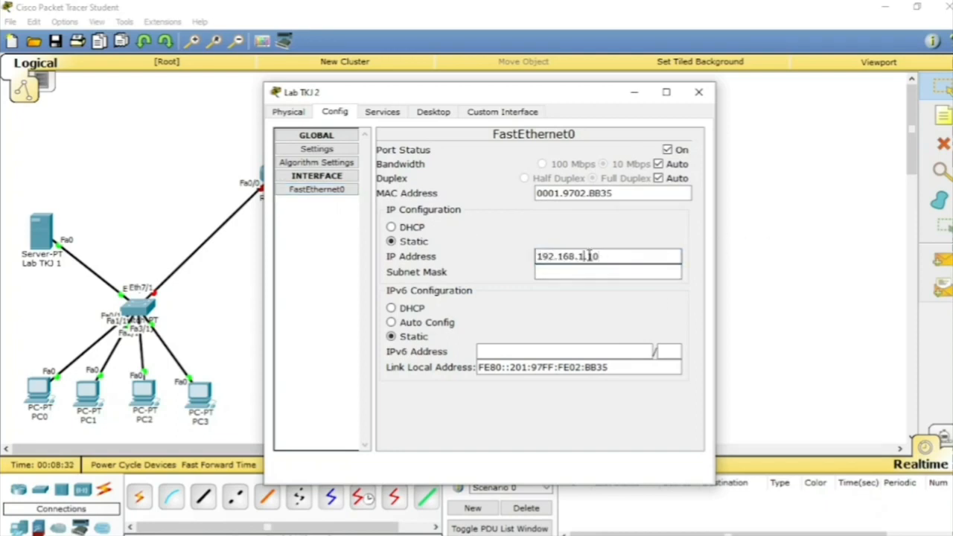
pyautogui.write('2')
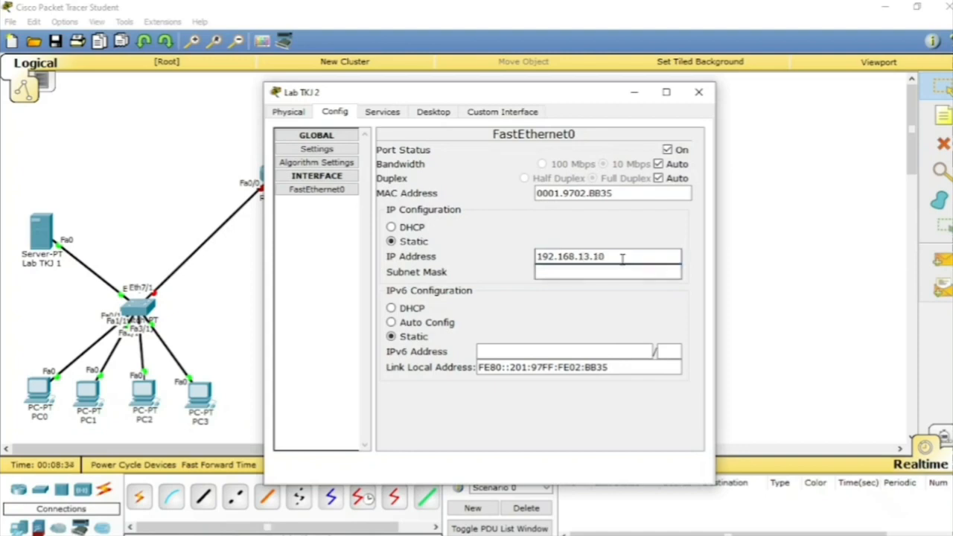
pyautogui.click(622, 257)
pyautogui.click(614, 272)
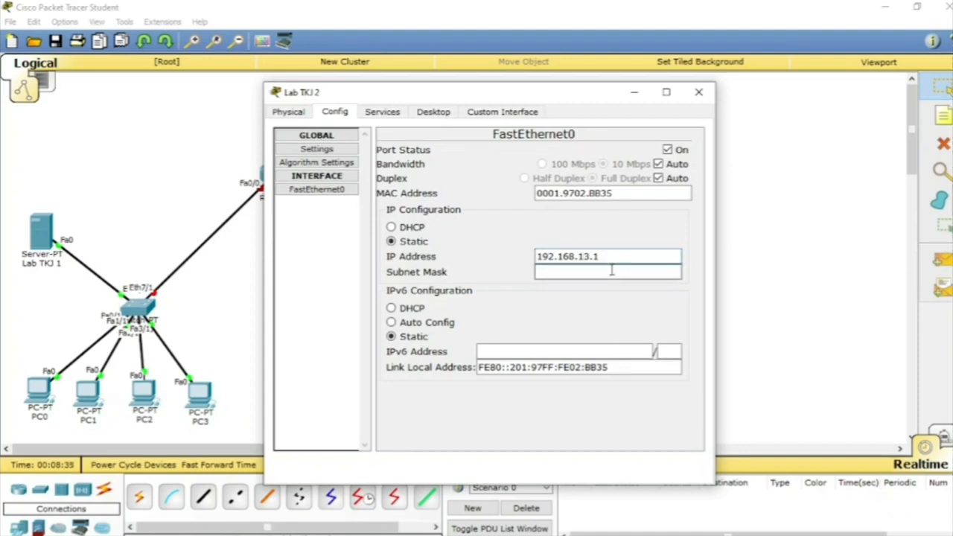
pyautogui.click(356, 192)
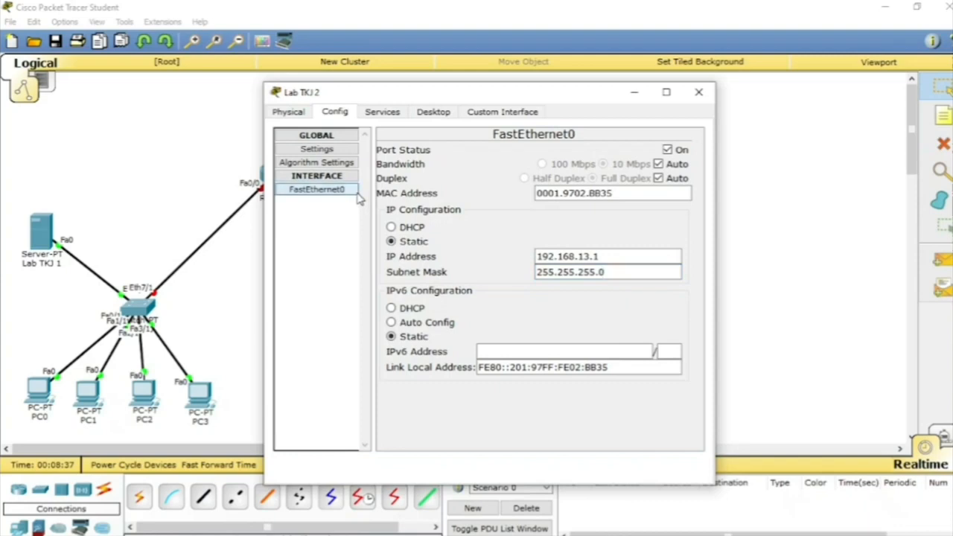
# Step: Set the Lab TKJ 2 server's DHCP pool to default gateway 192.168.13.10 and start IP address 192.168.13.4
pyautogui.click(393, 115)
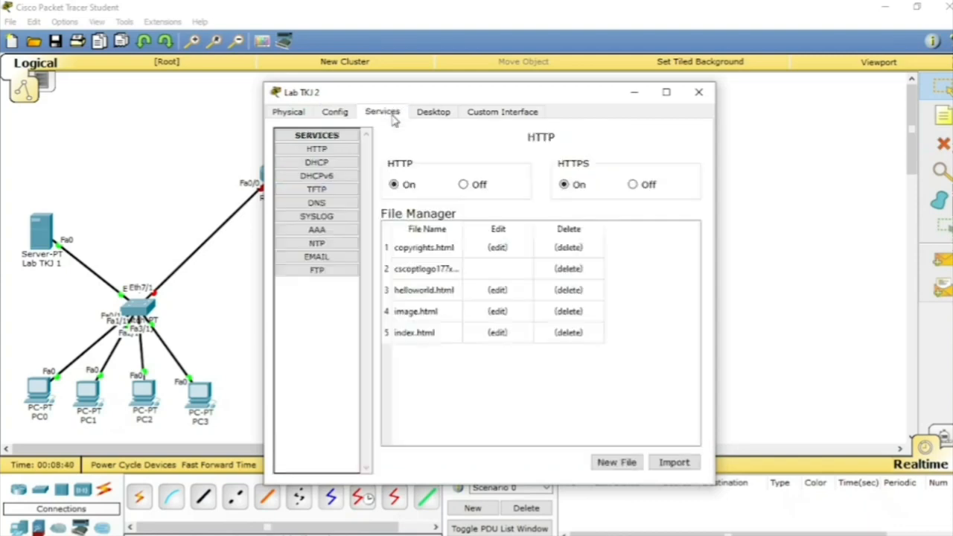
pyautogui.click(316, 164)
pyautogui.click(574, 210)
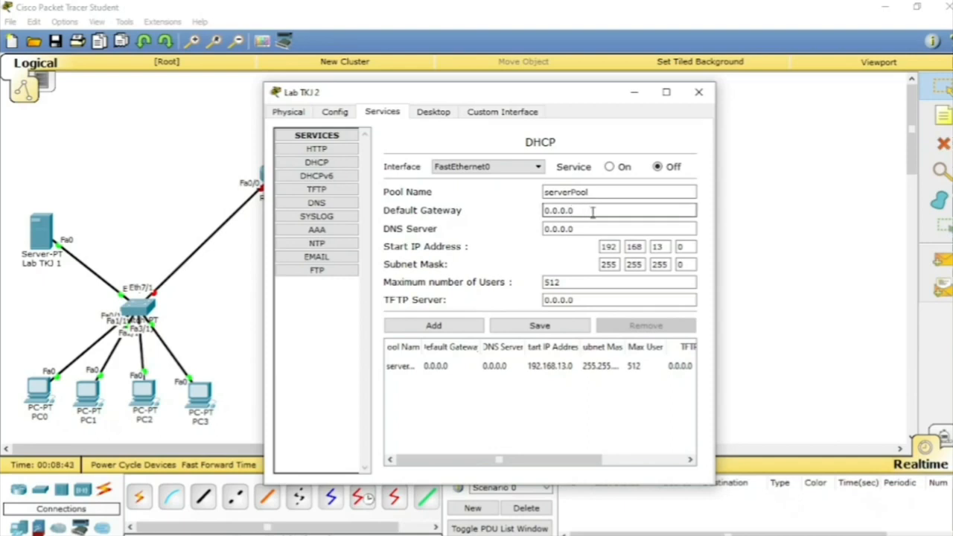
pyautogui.doubleClick(593, 212)
pyautogui.write('192.168.12.10')
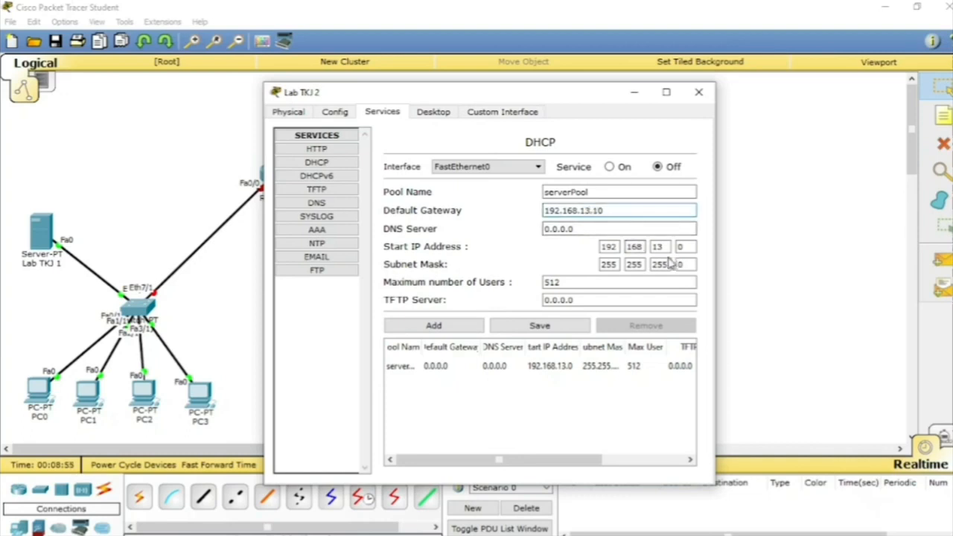
pyautogui.click(553, 227)
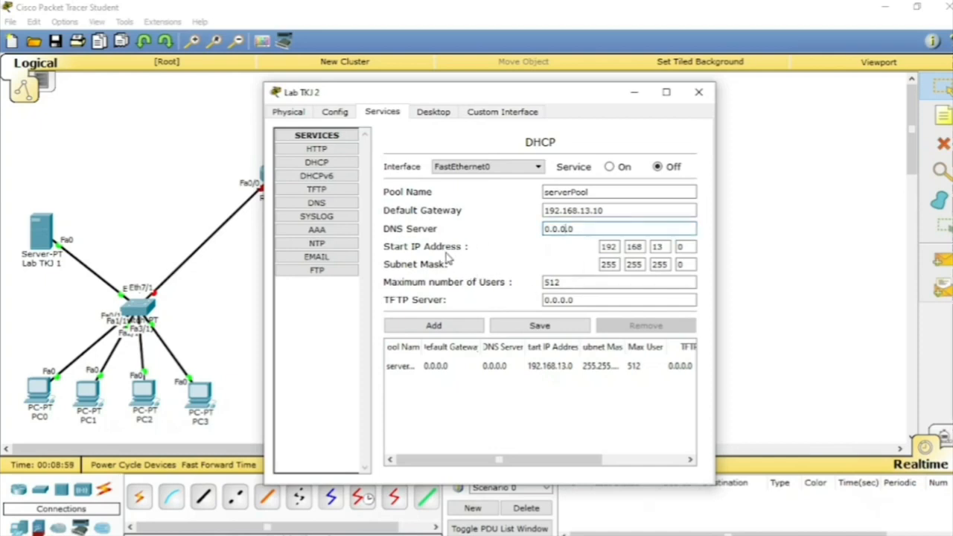
pyautogui.click(691, 247)
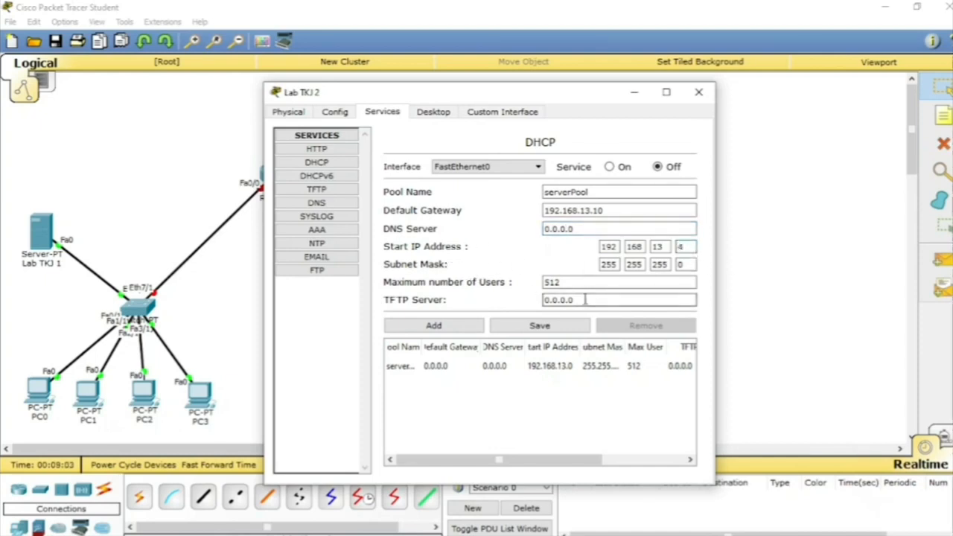
# Step: Limit the Lab TKJ 2 DHCP pool to 4 users and save it with the DHCP service turned on
pyautogui.moveTo(570, 283); pyautogui.dragTo(498, 262)
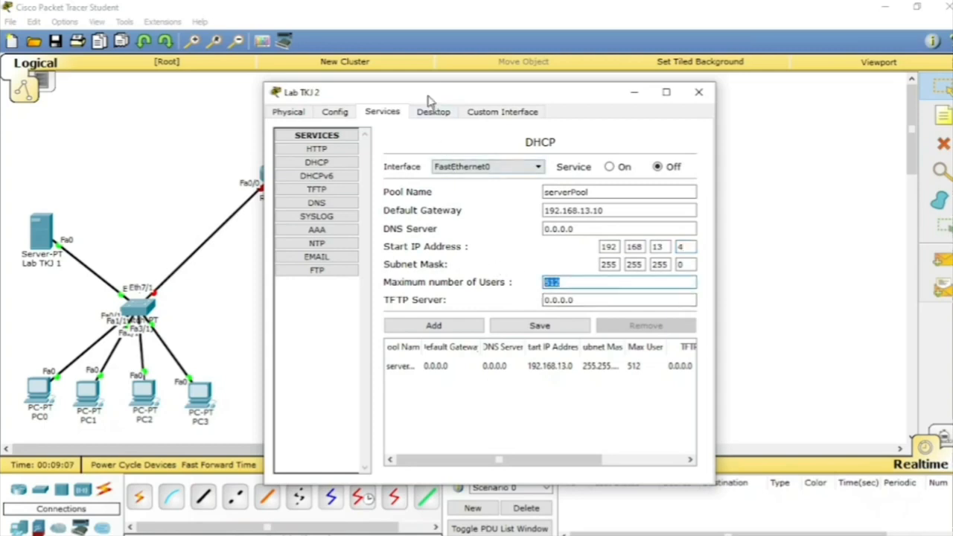
pyautogui.moveTo(428, 99); pyautogui.dragTo(353, 93)
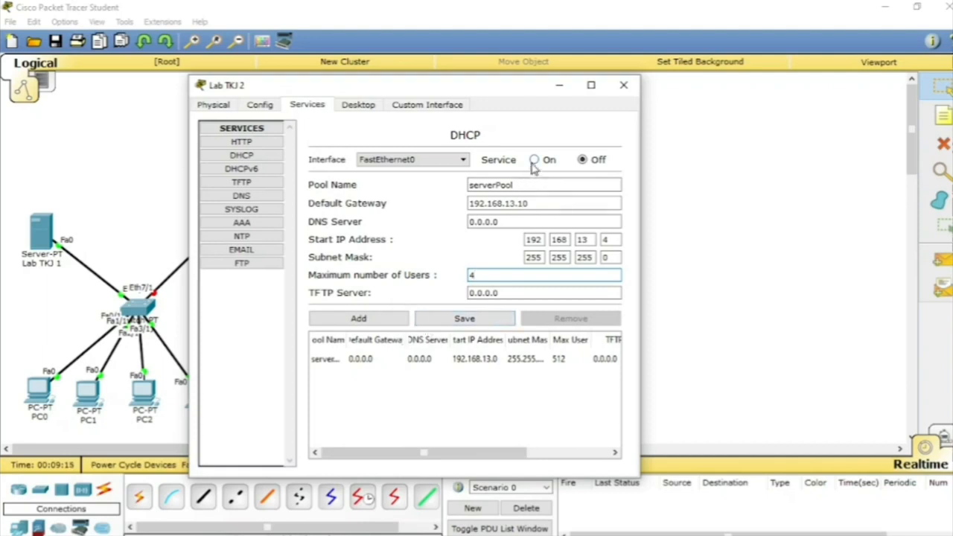
pyautogui.click(491, 319)
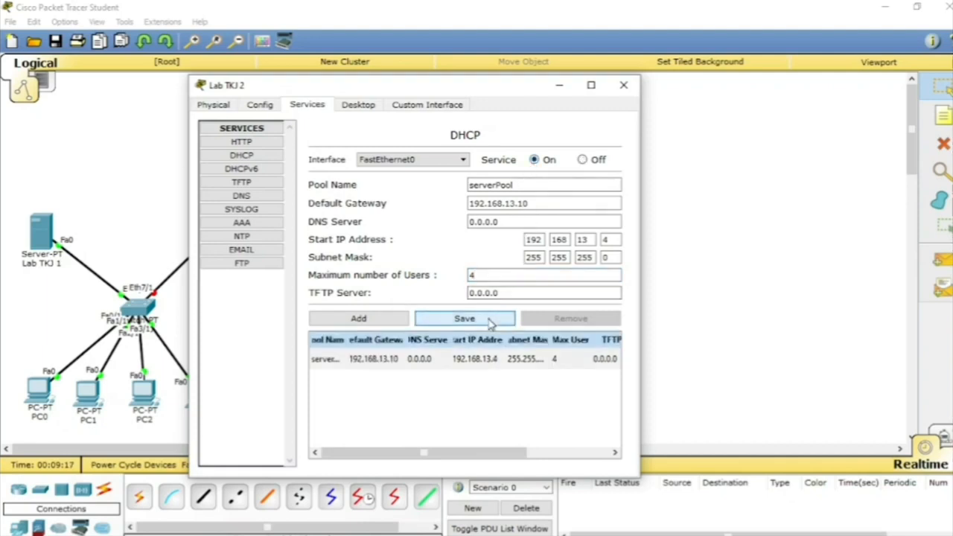
pyautogui.click(624, 85)
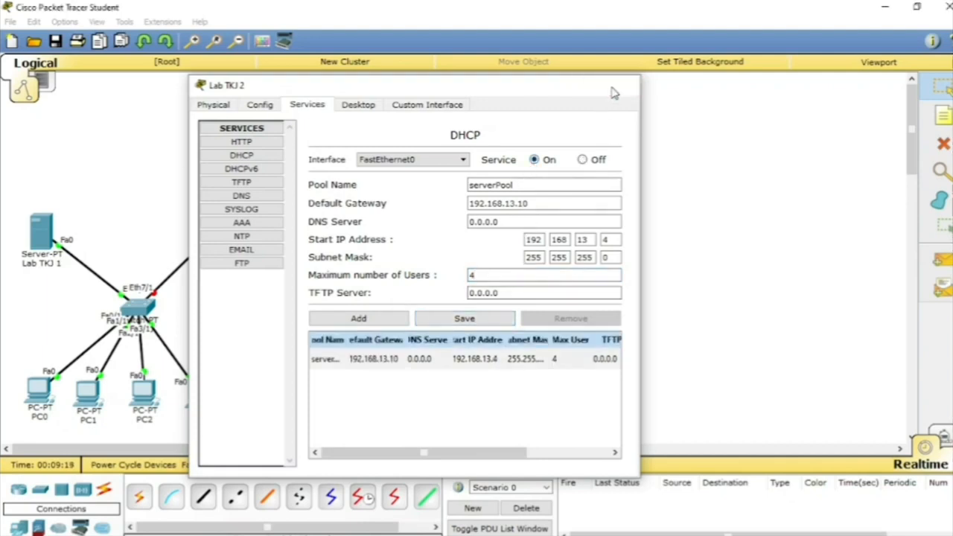
# Step: Review the Lab TKJ 1 server's FastEthernet0 addressing and its DHCP pool settings
pyautogui.click(41, 235)
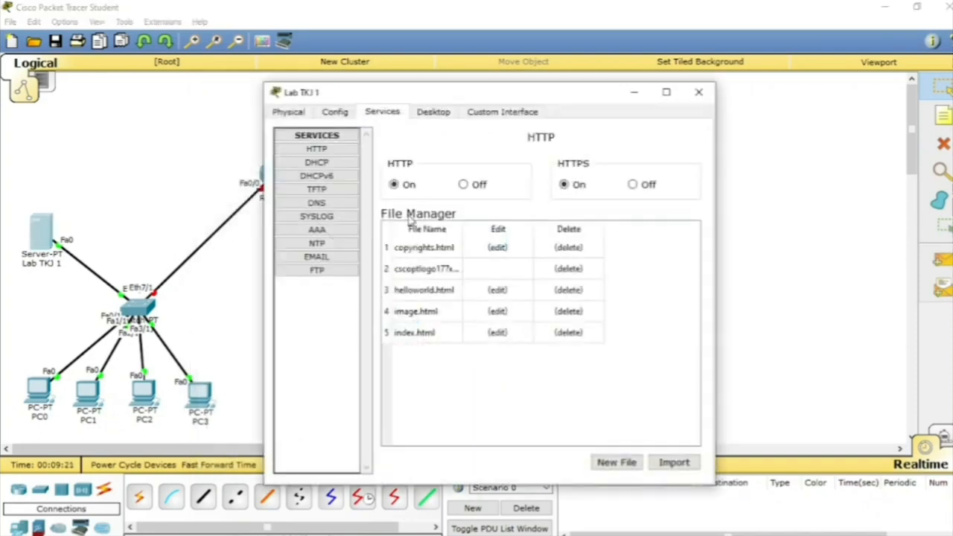
pyautogui.click(335, 114)
pyautogui.click(356, 189)
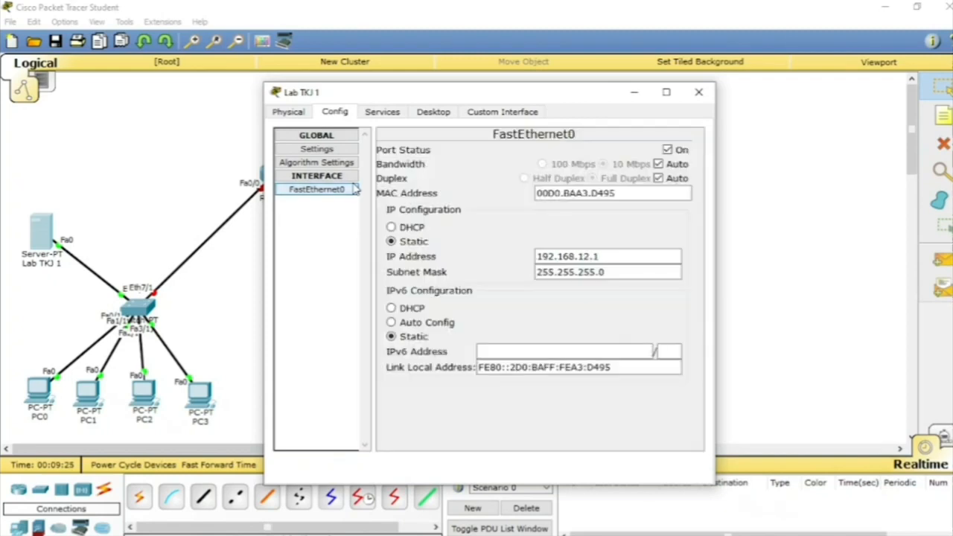
pyautogui.click(381, 112)
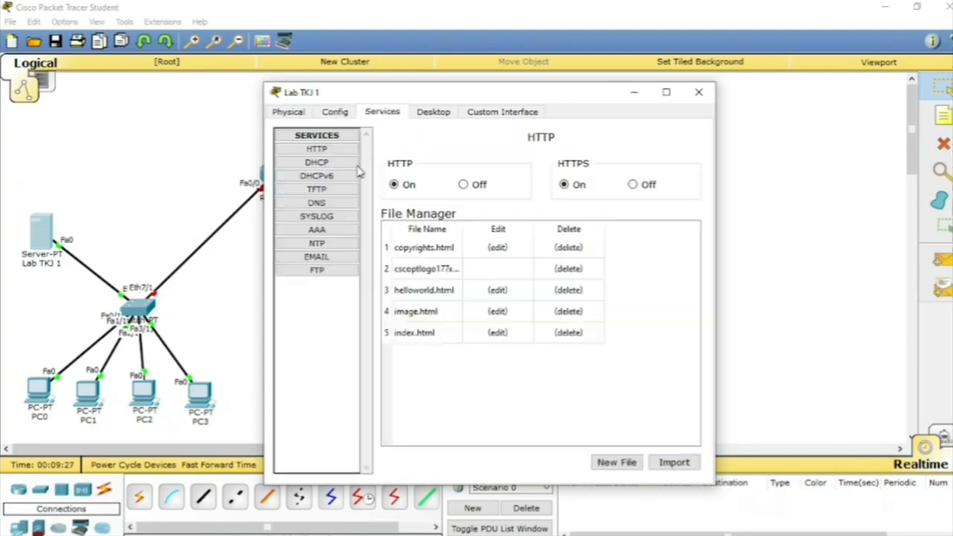
pyautogui.click(320, 163)
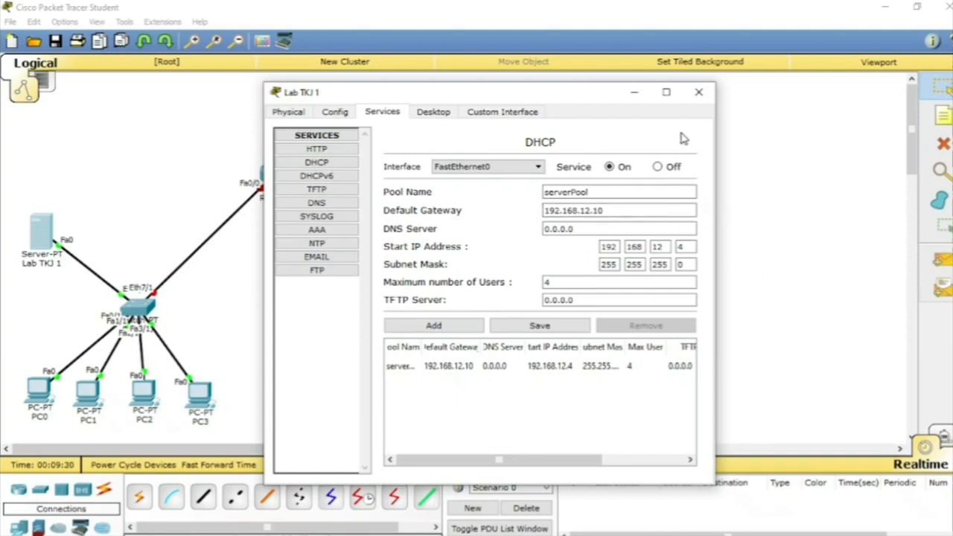
pyautogui.click(700, 94)
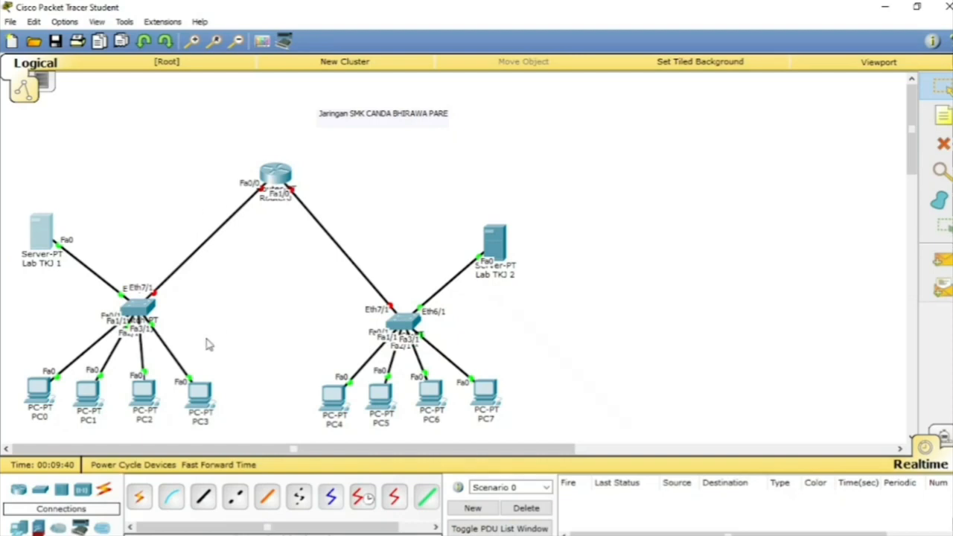
# Step: Give the router's FastEthernet0/0 interface IP address 192.168.12.10 with subnet mask 255.255.255.0 and turn its port on
pyautogui.click(276, 178)
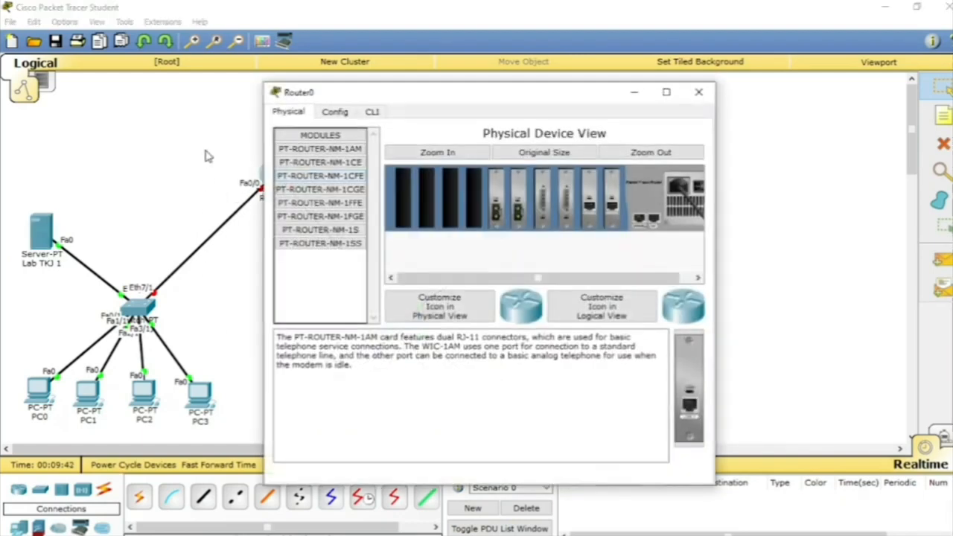
pyautogui.click(333, 112)
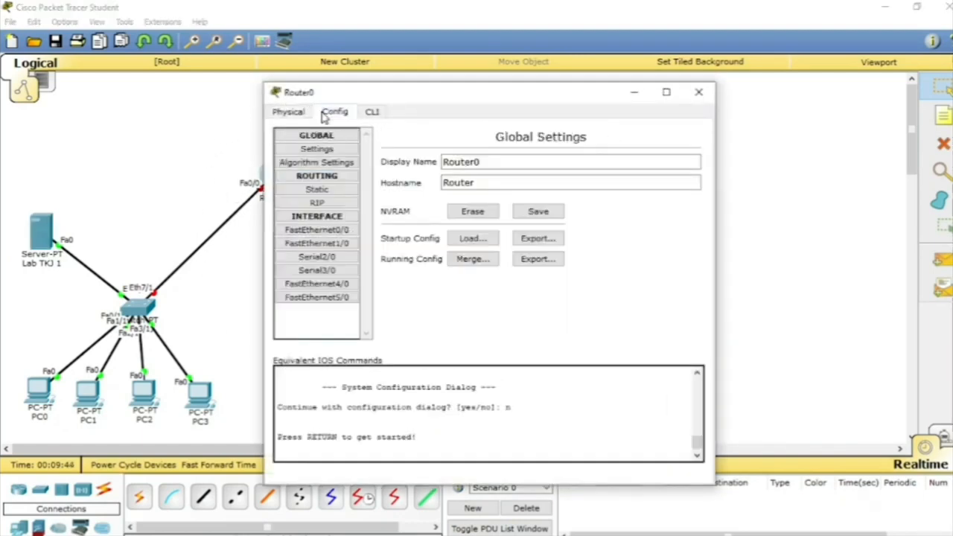
pyautogui.click(312, 232)
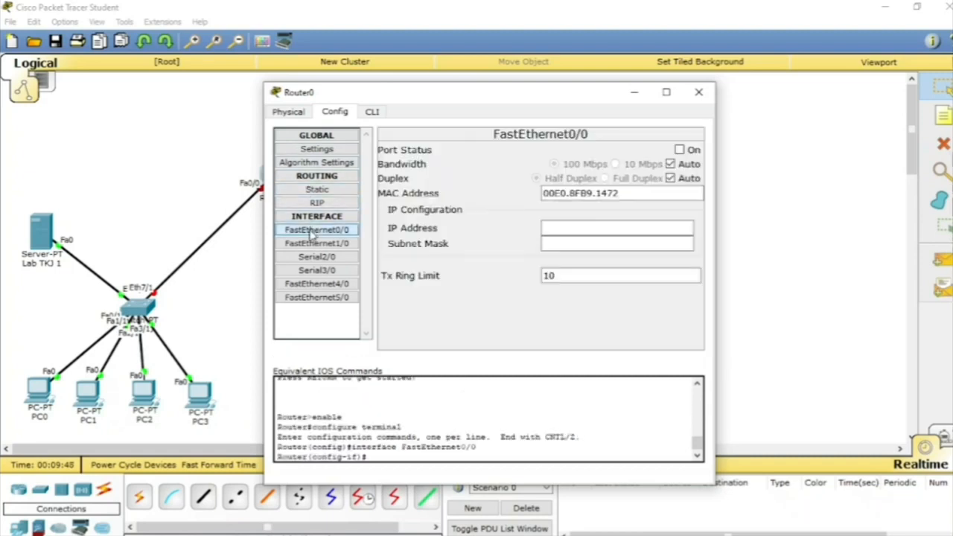
pyautogui.click(548, 231)
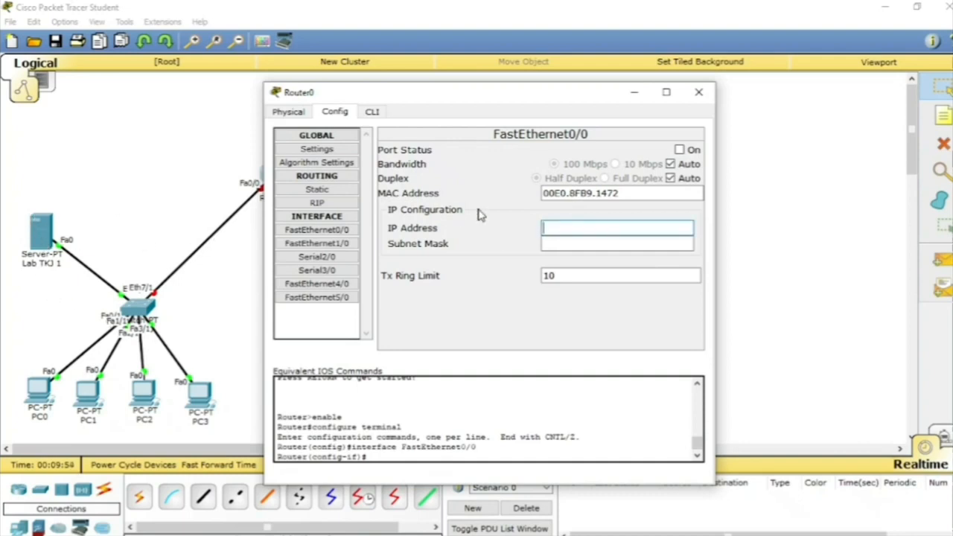
pyautogui.write('192.16')
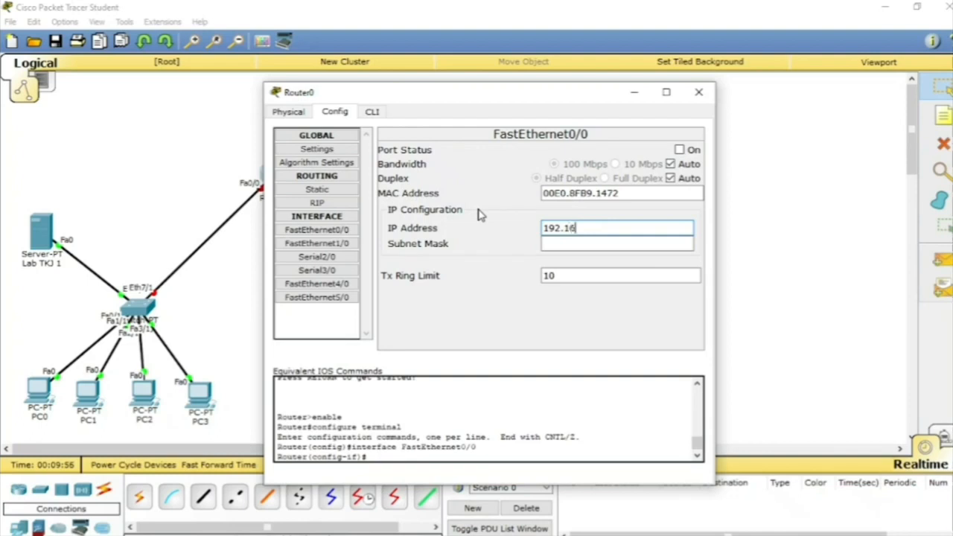
pyautogui.write('8.12.10')
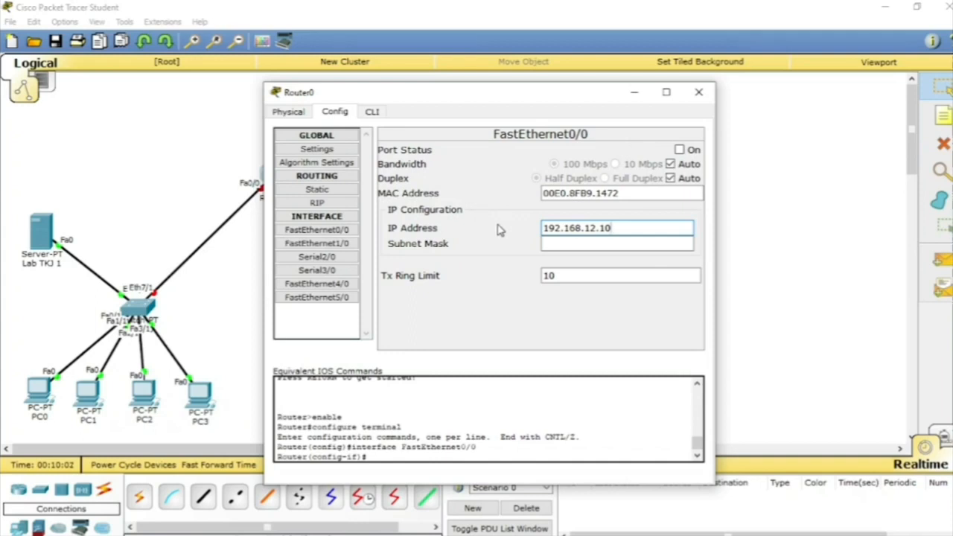
pyautogui.click(550, 244)
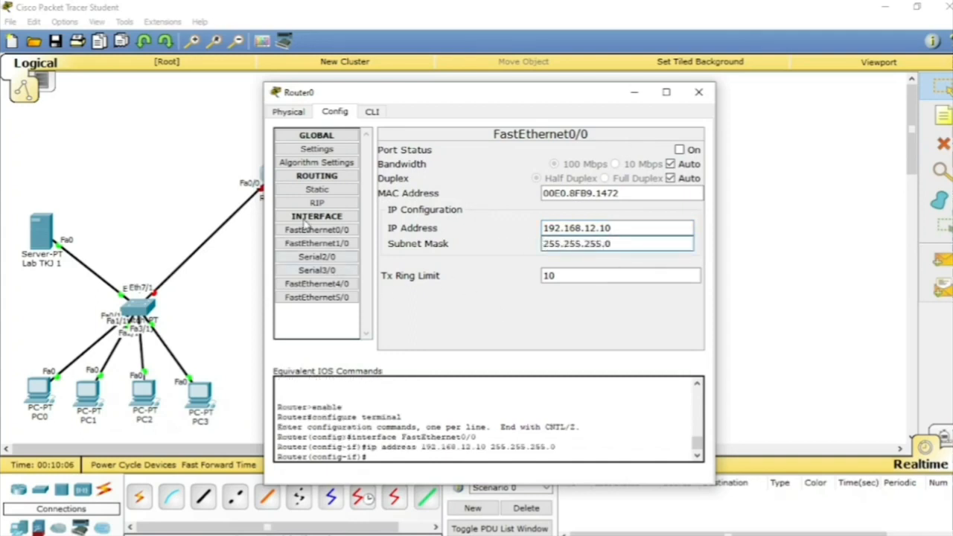
pyautogui.click(679, 150)
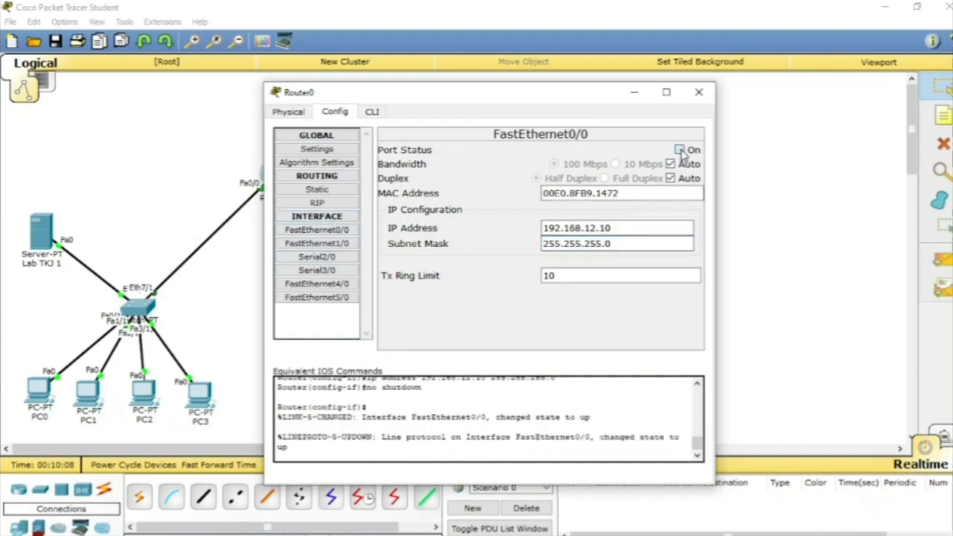
pyautogui.click(700, 92)
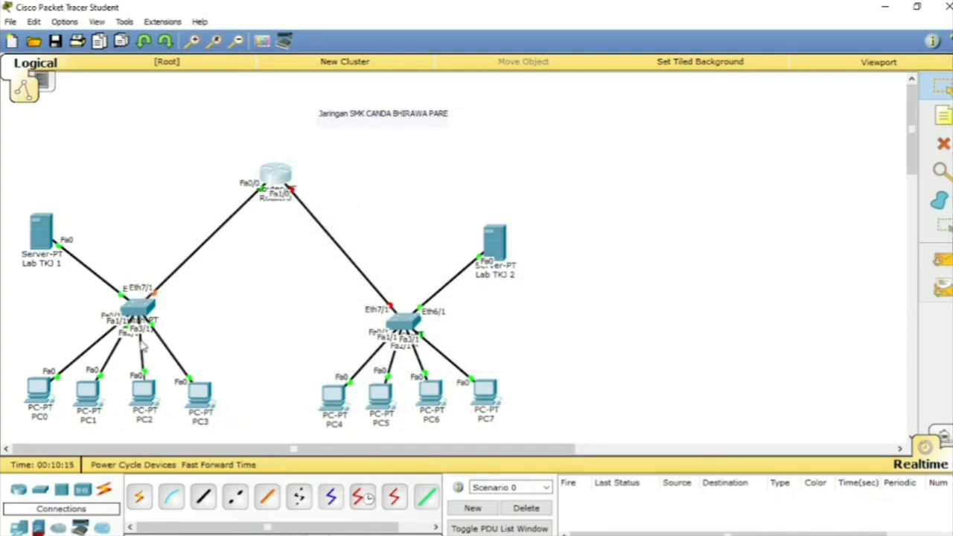
# Step: Give the router's FastEthernet1/0 interface IP address 192.168.13.10 with subnet mask 255.255.255.0 and turn its port on
pyautogui.click(276, 179)
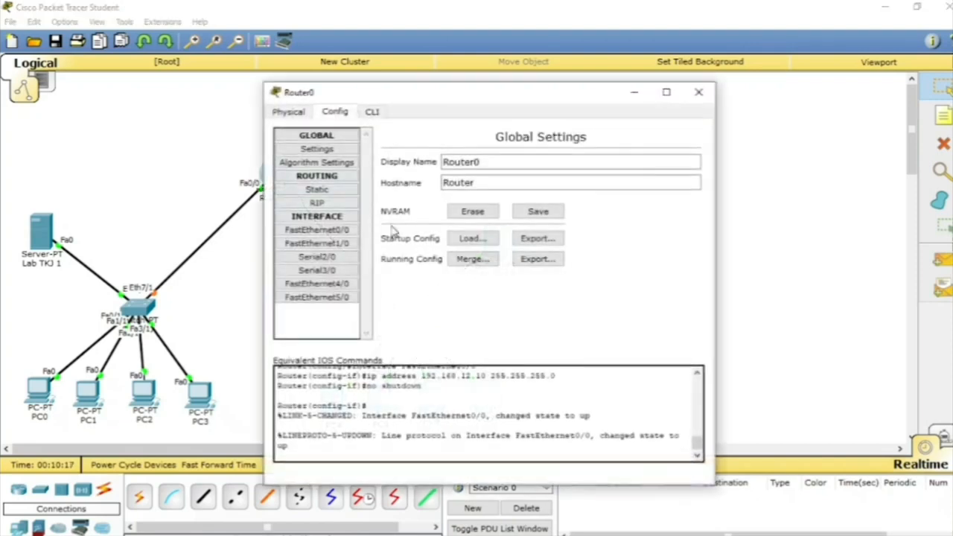
pyautogui.click(317, 243)
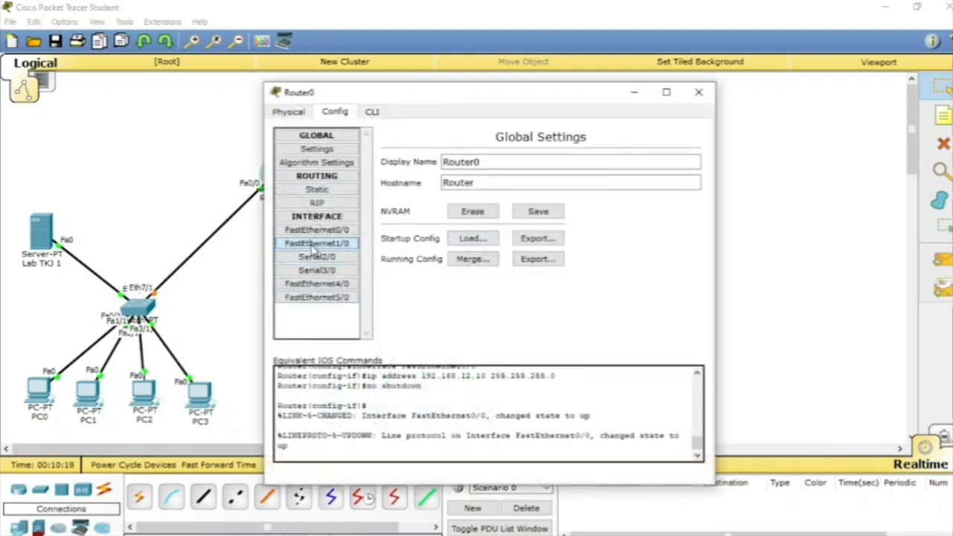
pyautogui.click(545, 227)
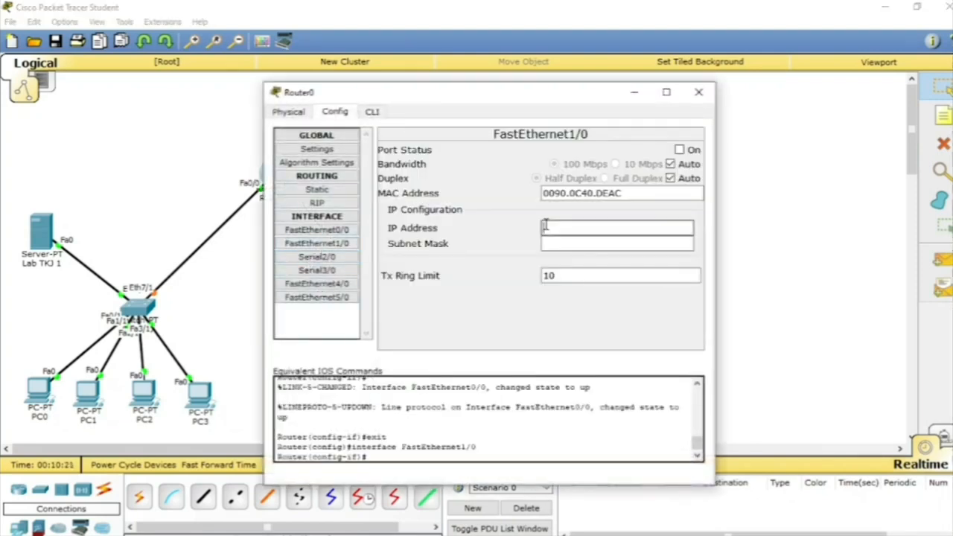
pyautogui.write('192.168.12.10')
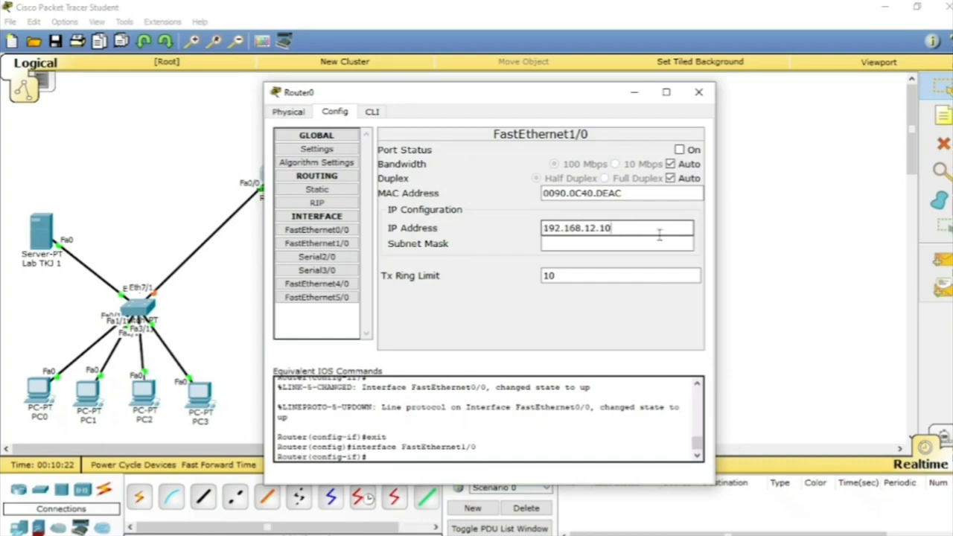
pyautogui.click(598, 243)
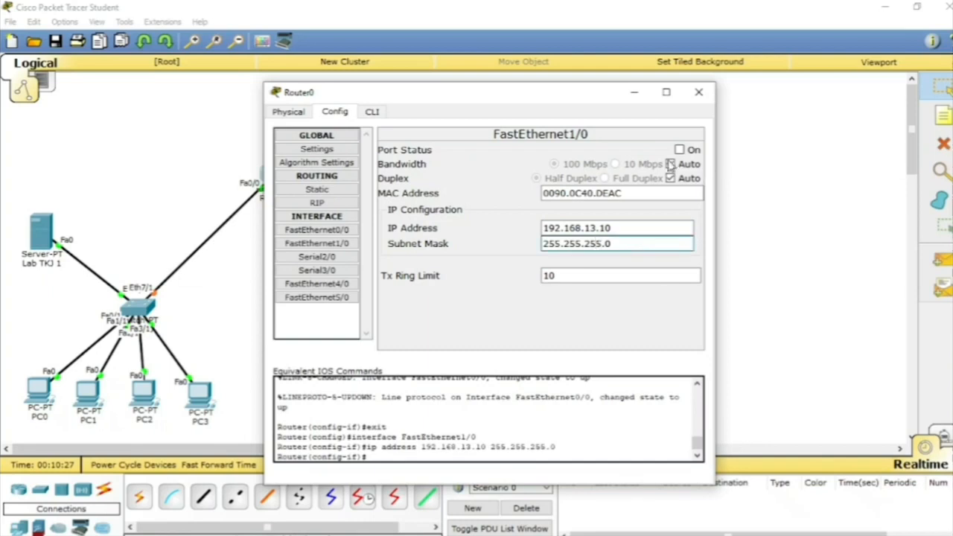
pyautogui.click(692, 150)
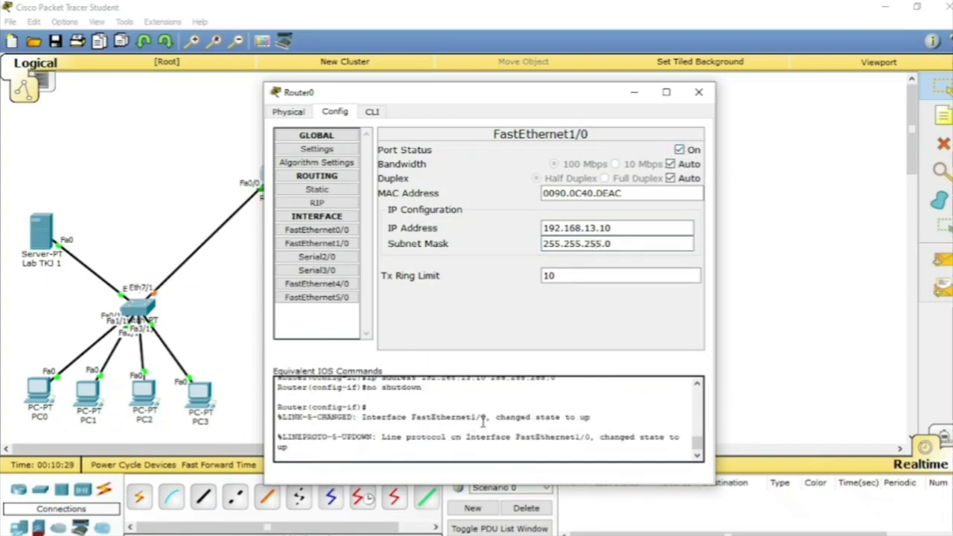
pyautogui.click(699, 94)
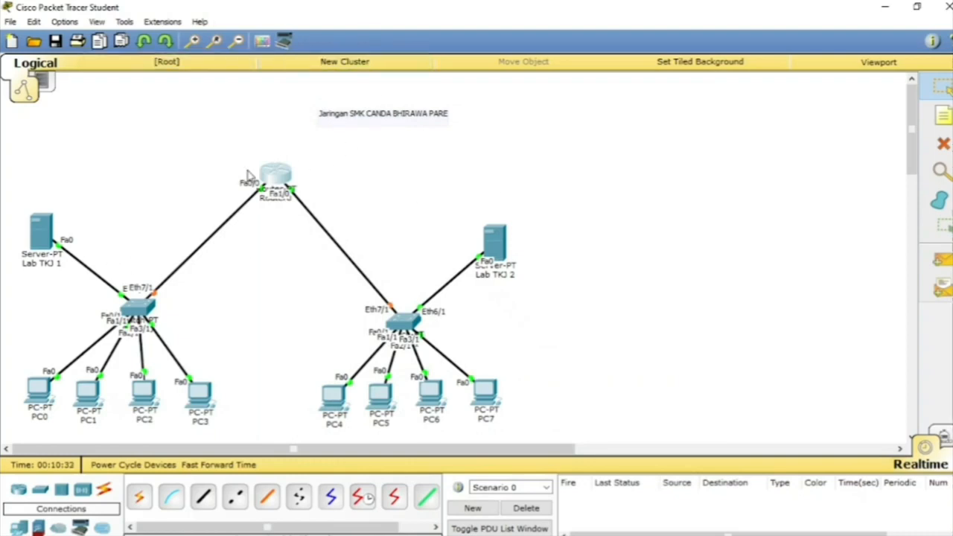
pyautogui.moveTo(271, 184); pyautogui.dragTo(268, 181)
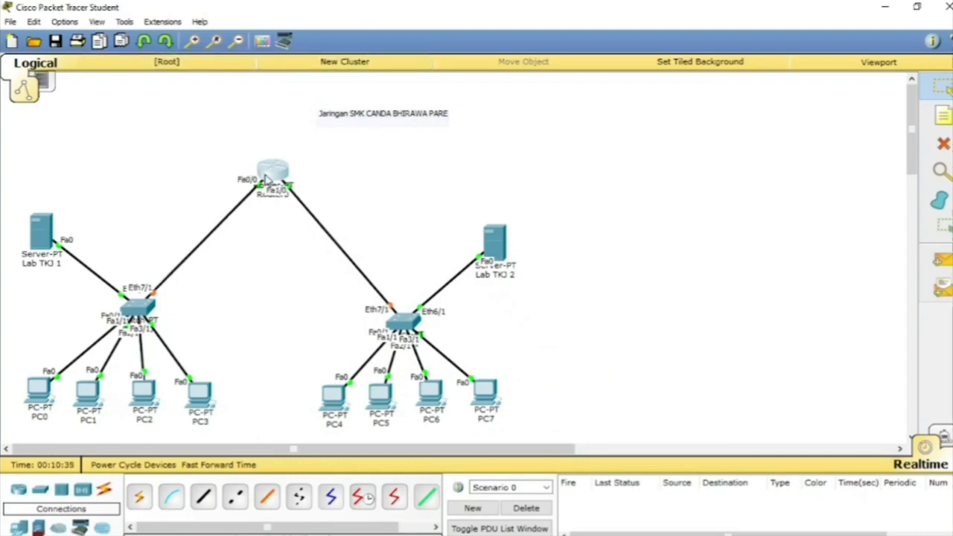
# Step: Switch PC0's IP configuration to DHCP so it obtains its address from the Lab TKJ 1 server
pyautogui.click(42, 387)
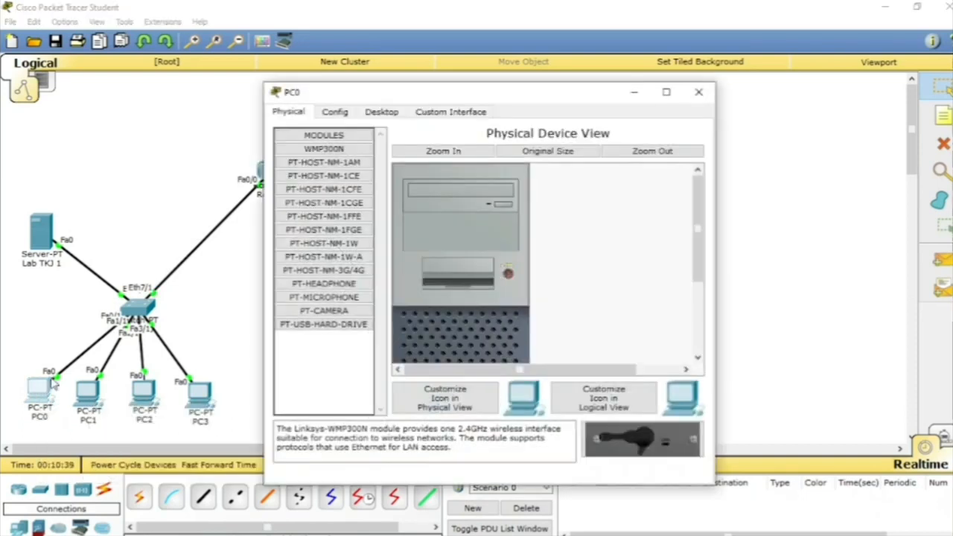
pyautogui.click(340, 115)
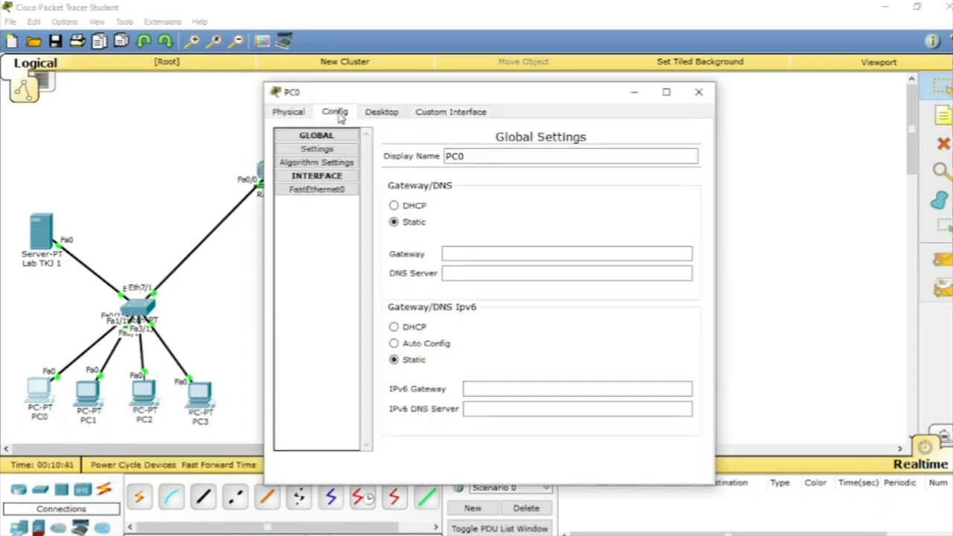
pyautogui.click(377, 116)
pyautogui.click(306, 150)
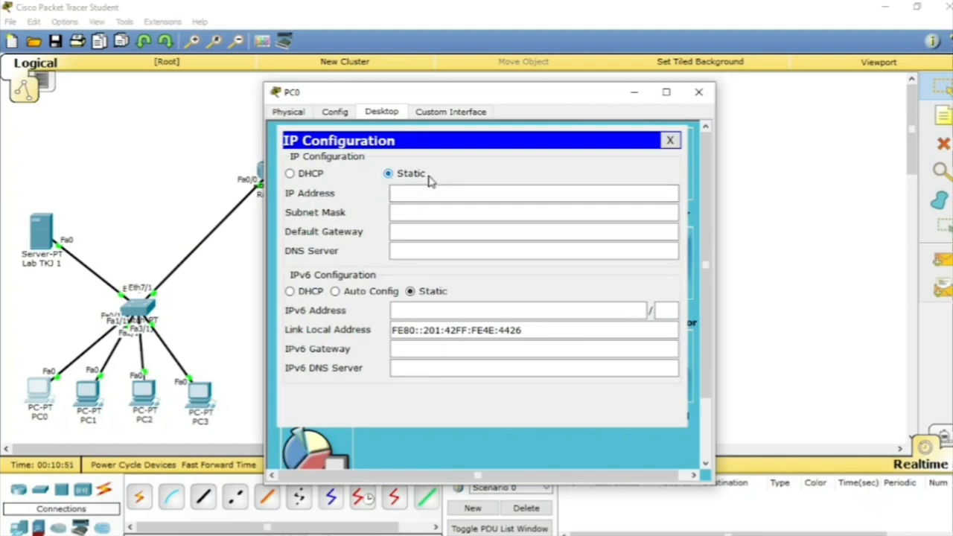
pyautogui.click(416, 198)
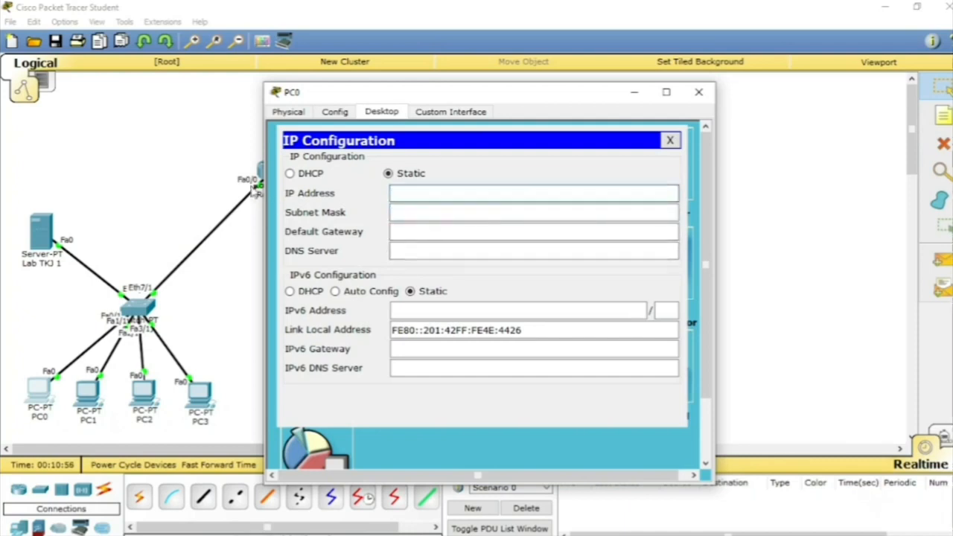
pyautogui.click(310, 176)
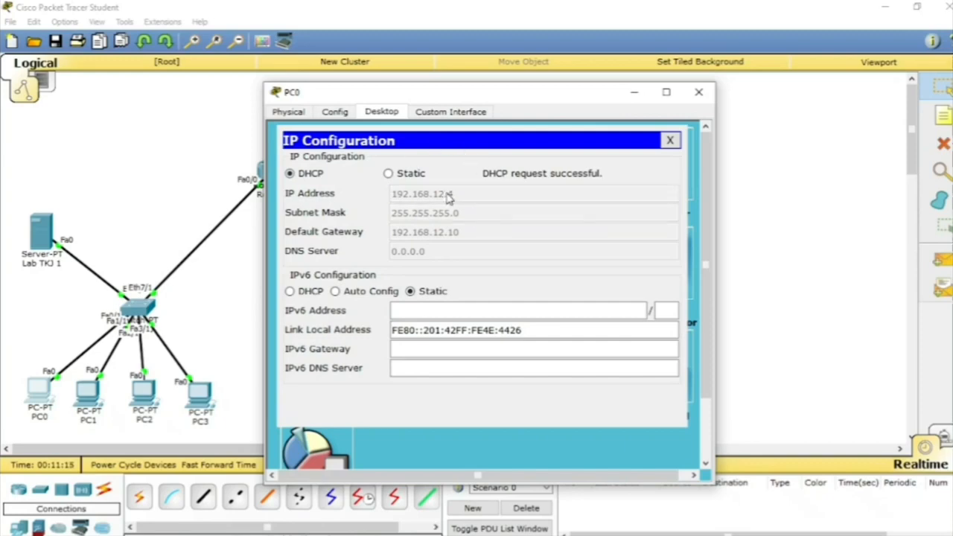
pyautogui.click(670, 140)
pyautogui.click(699, 93)
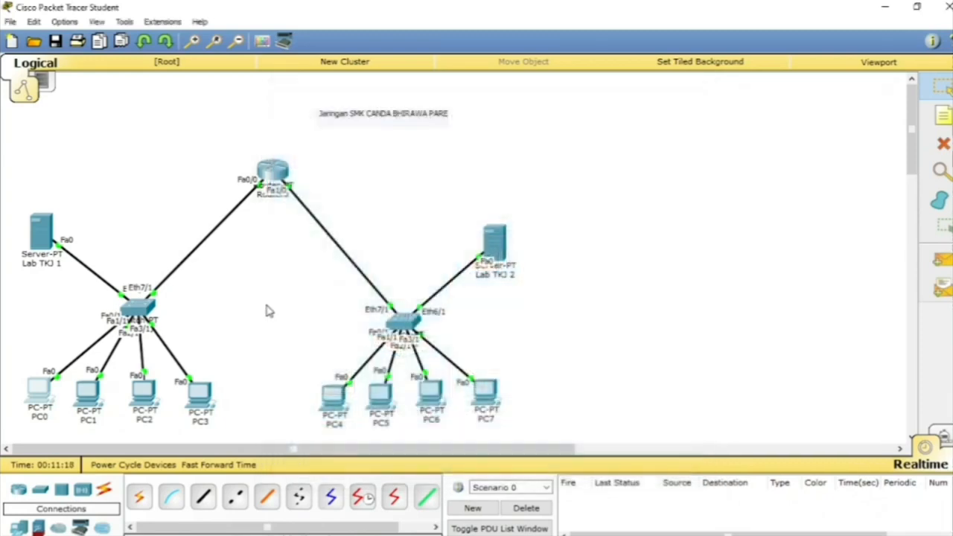
# Step: Configure PC1 with static IP address 192.168.12.5, subnet mask 255.255.255.0, default gateway 0.0.0.0 and DNS server 0.0.0.0
pyautogui.click(84, 398)
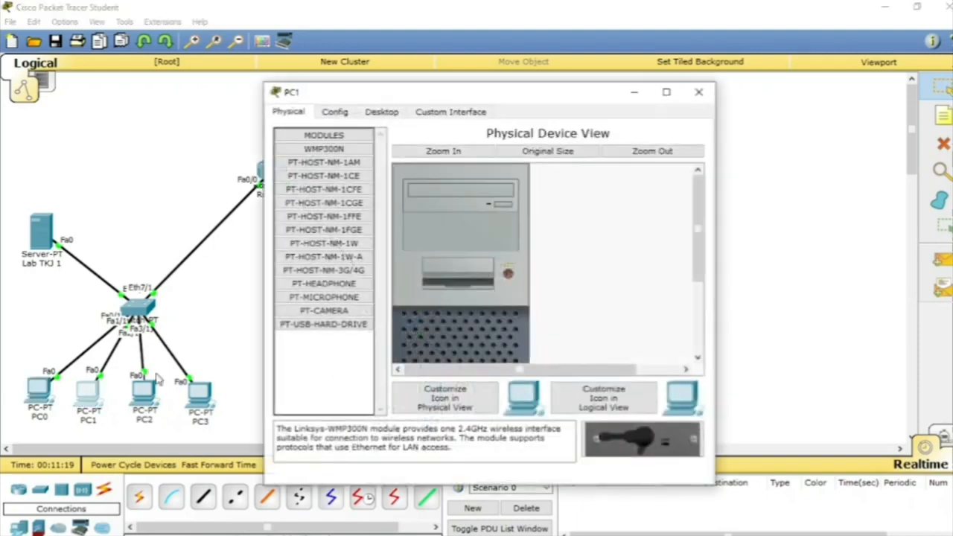
pyautogui.click(341, 116)
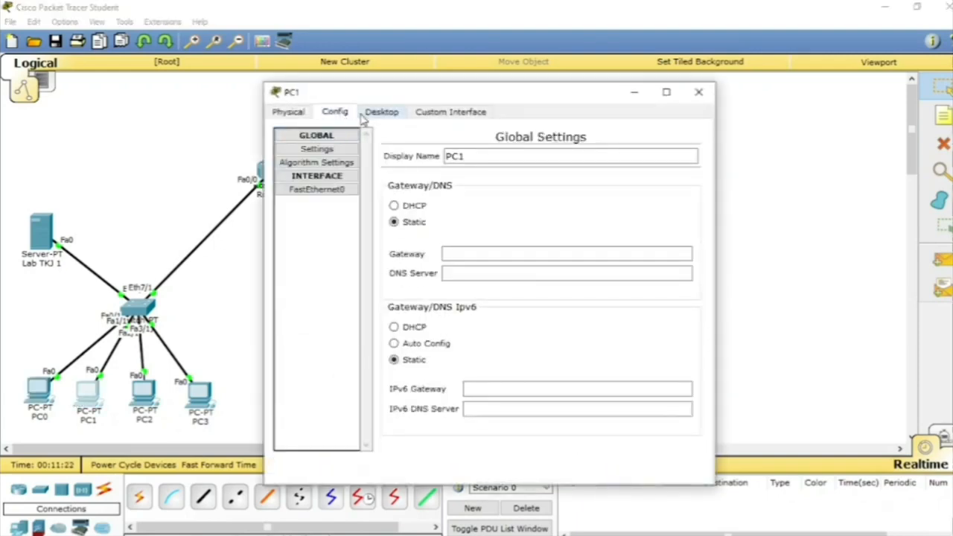
pyautogui.click(370, 113)
pyautogui.click(345, 153)
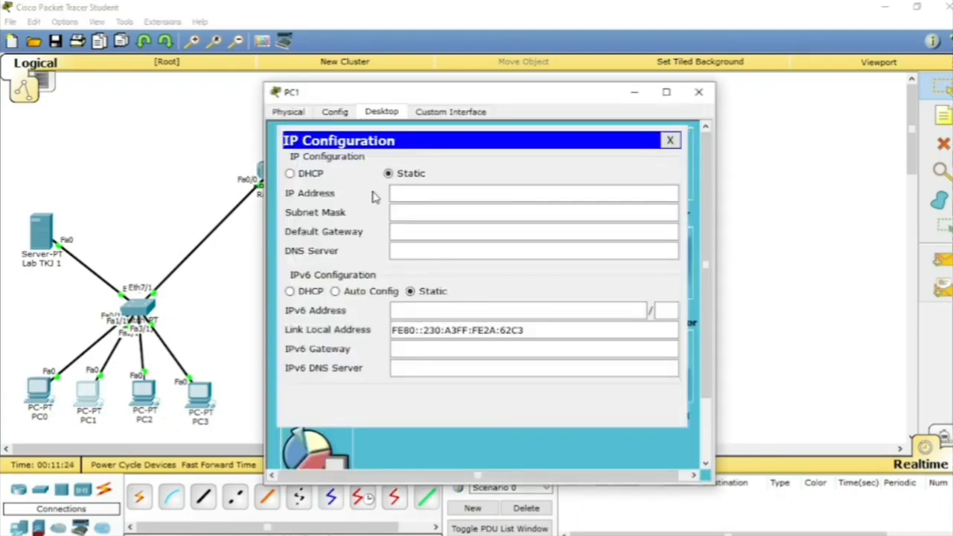
pyautogui.click(409, 192)
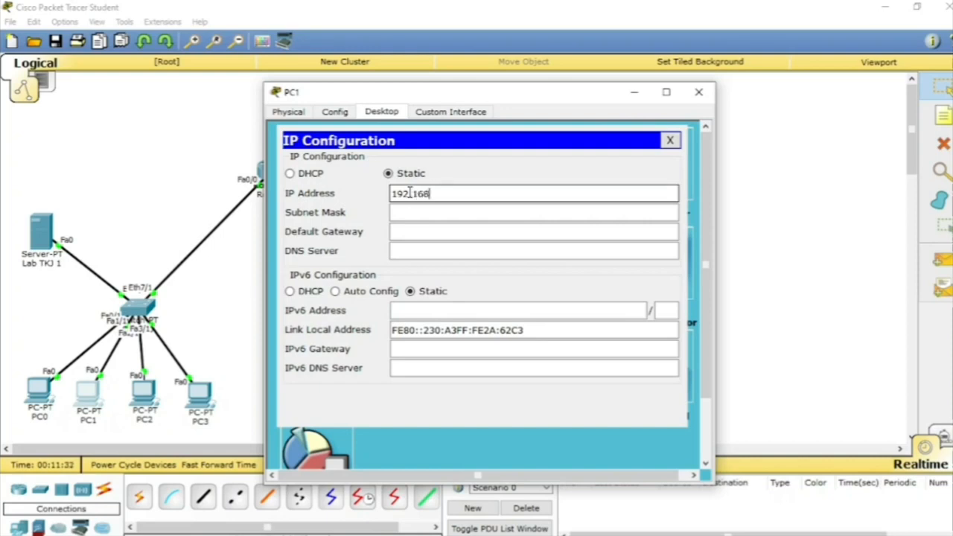
pyautogui.write('.168.12.5')
pyautogui.click(420, 212)
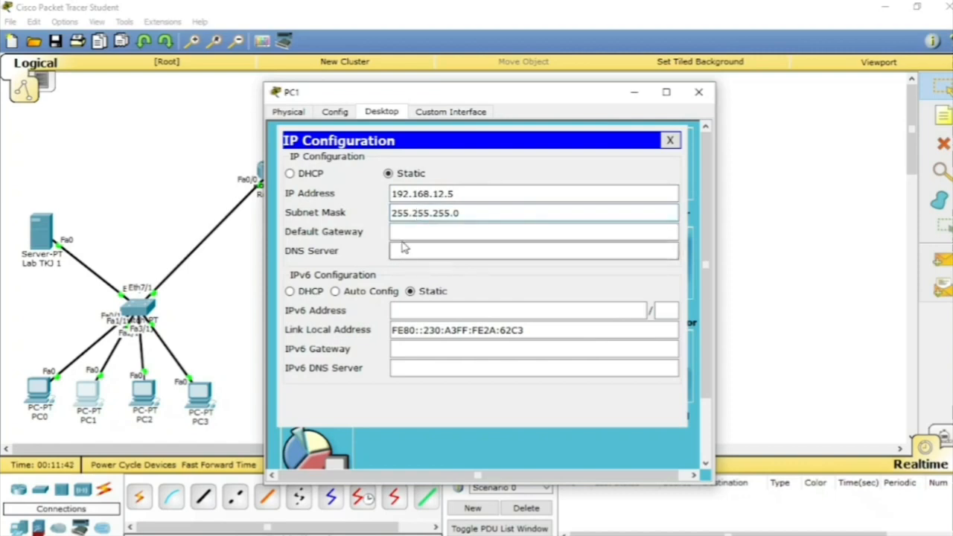
pyautogui.click(403, 233)
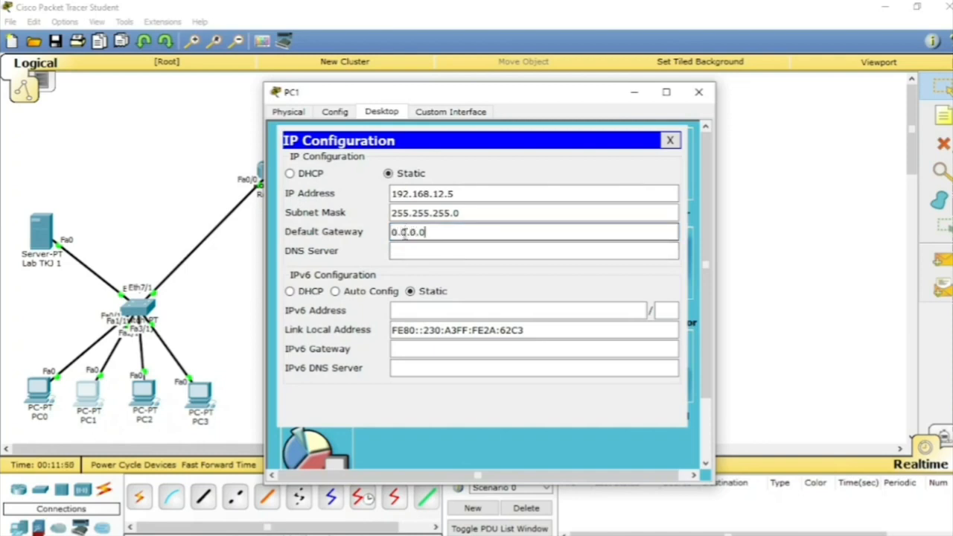
pyautogui.click(408, 247)
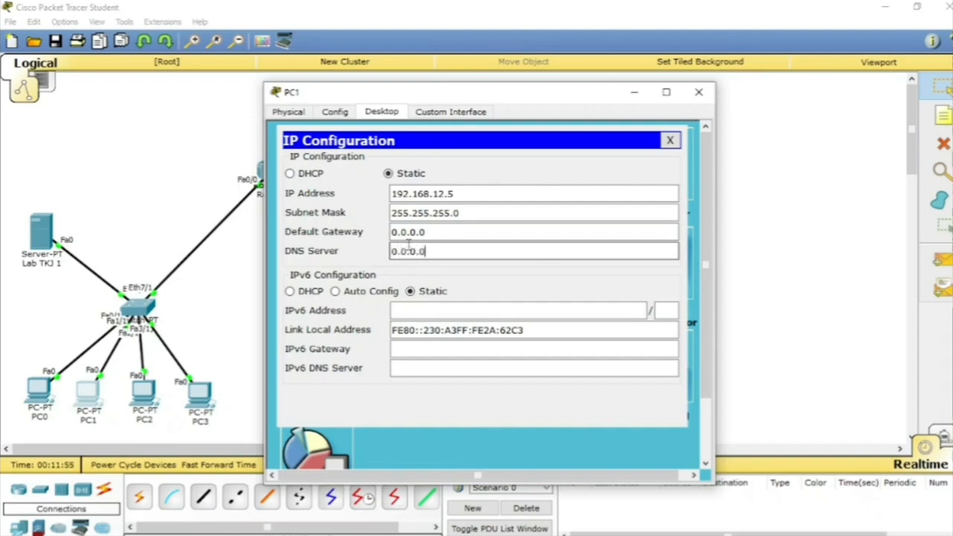
# Step: Set PC1's default gateway to 192.168.12.10 and close its configuration window
pyautogui.moveTo(428, 232); pyautogui.dragTo(382, 236)
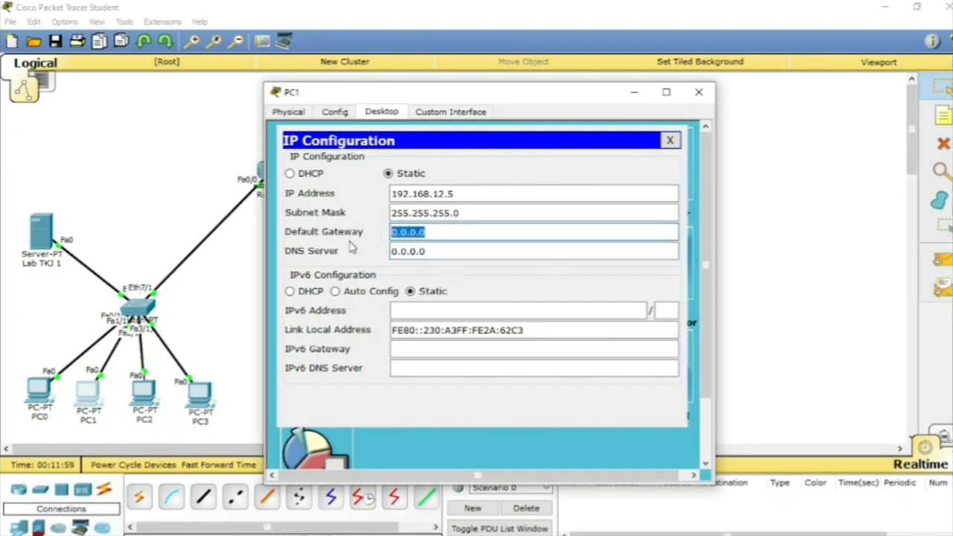
pyautogui.press('BackSpace')
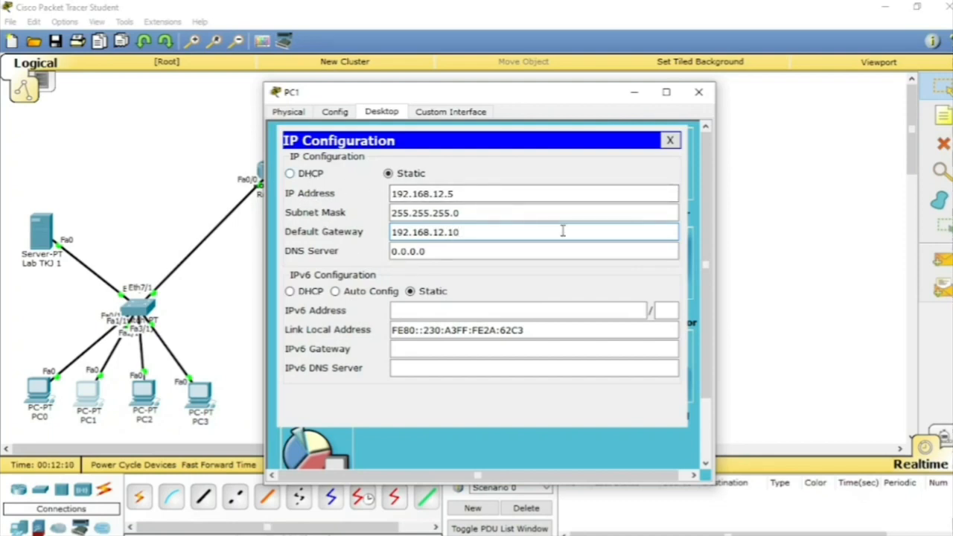
pyautogui.click(670, 140)
pyautogui.click(698, 102)
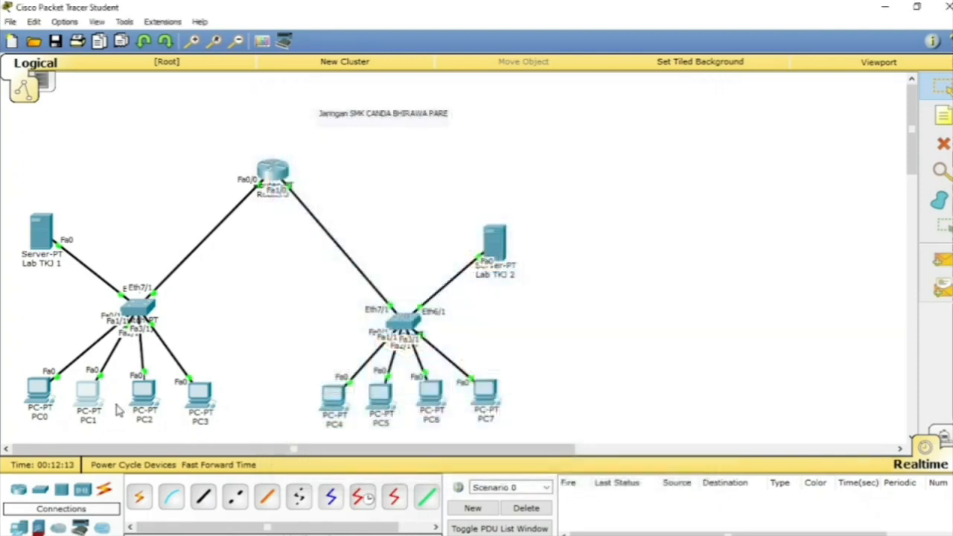
# Step: Switch PC2's IP configuration to DHCP so it obtains its address from the Lab TKJ 1 server
pyautogui.click(144, 391)
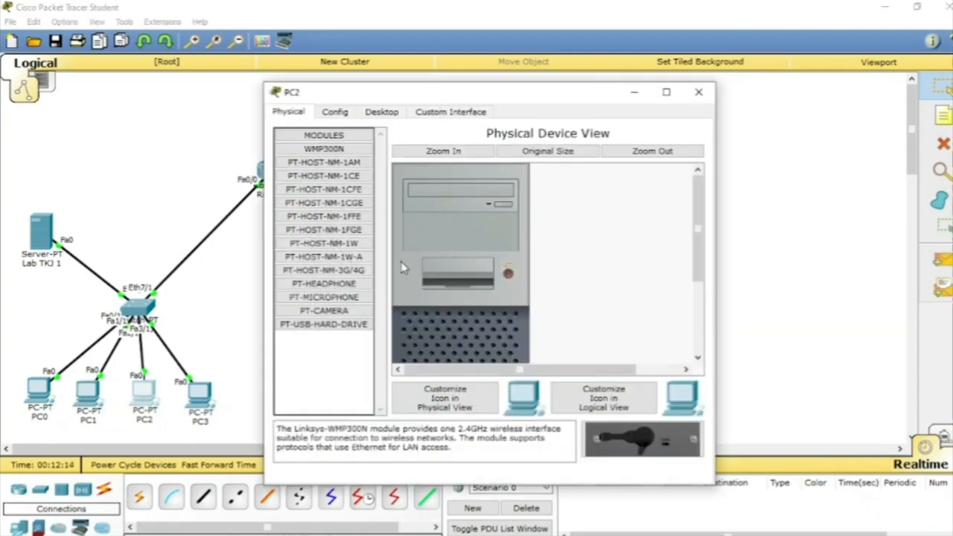
pyautogui.click(381, 111)
pyautogui.click(336, 157)
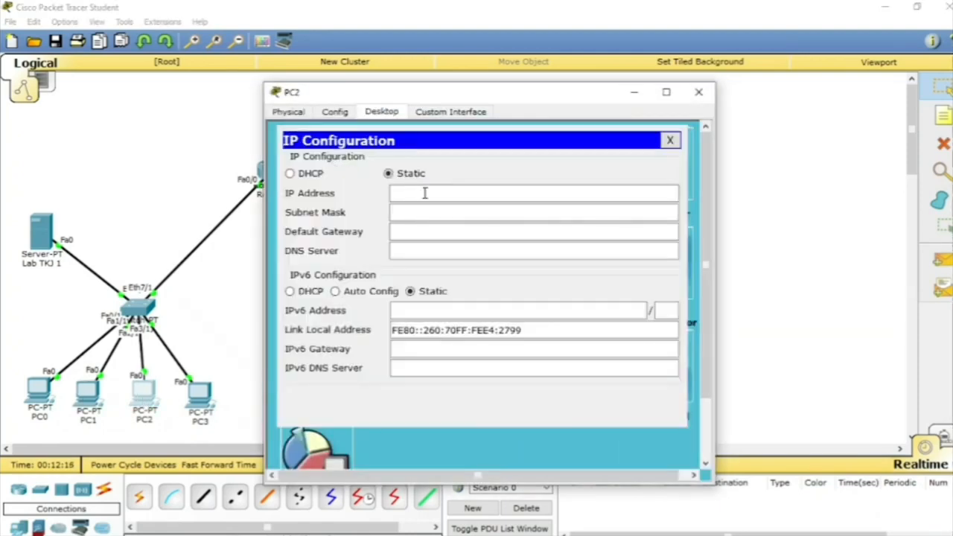
pyautogui.click(289, 174)
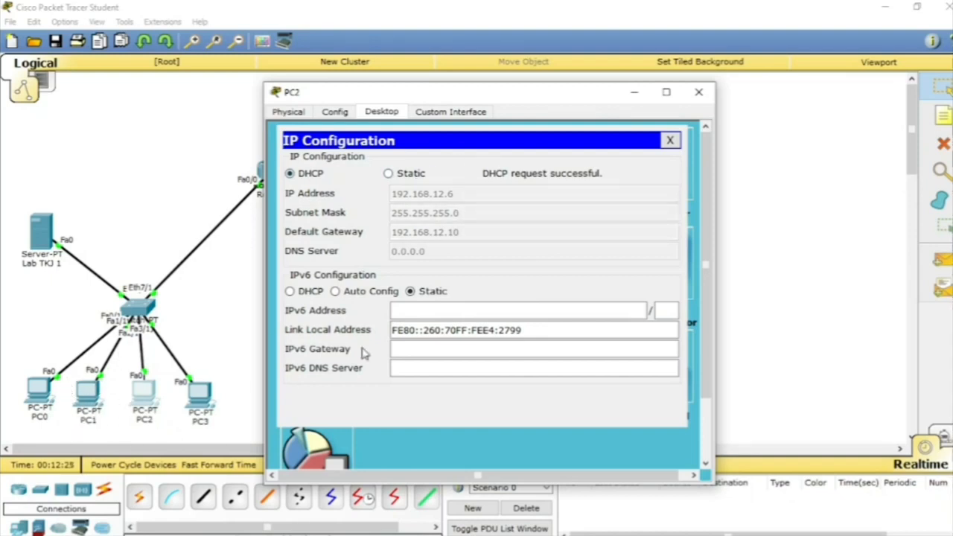
pyautogui.click(670, 140)
pyautogui.click(698, 91)
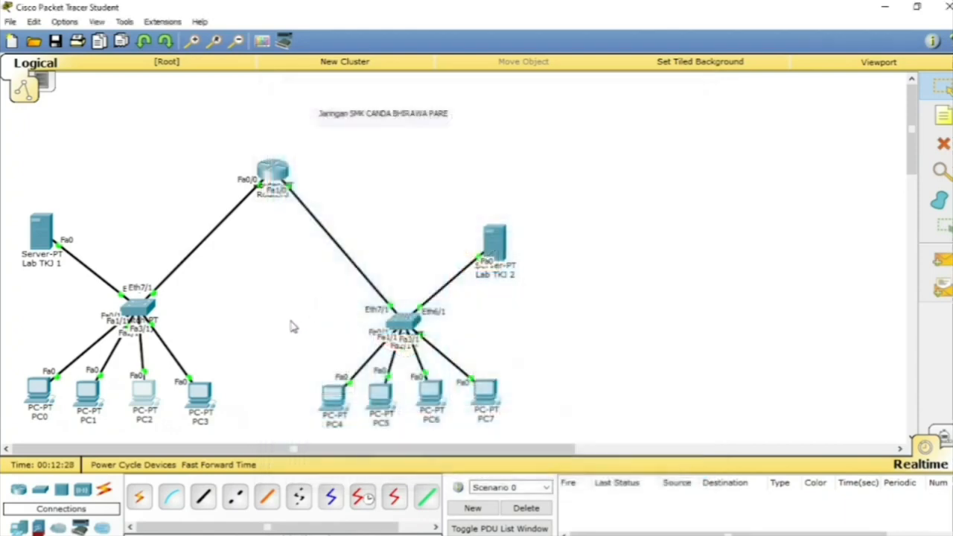
# Step: Switch PC3's IP configuration to DHCP so it obtains its address from the Lab TKJ 1 server
pyautogui.click(204, 402)
pyautogui.click(344, 113)
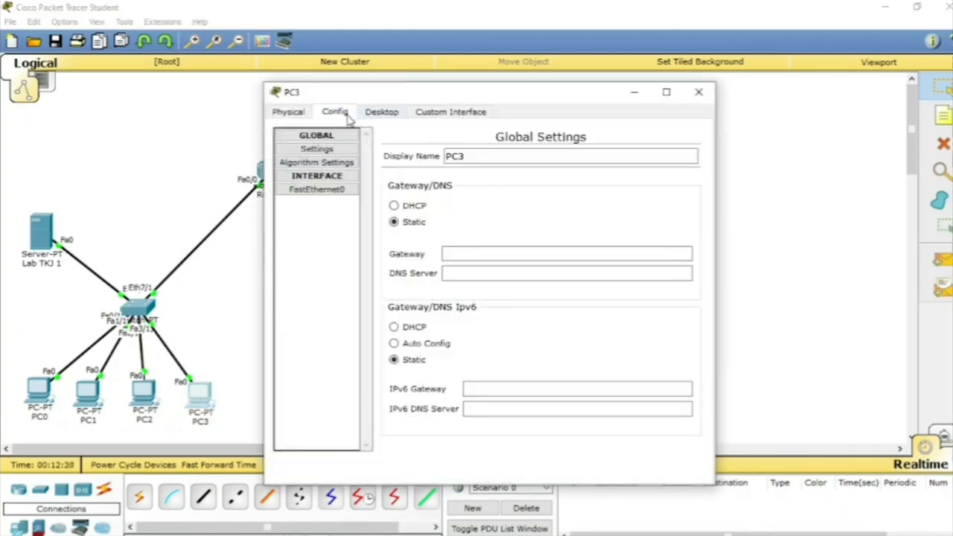
pyautogui.click(382, 117)
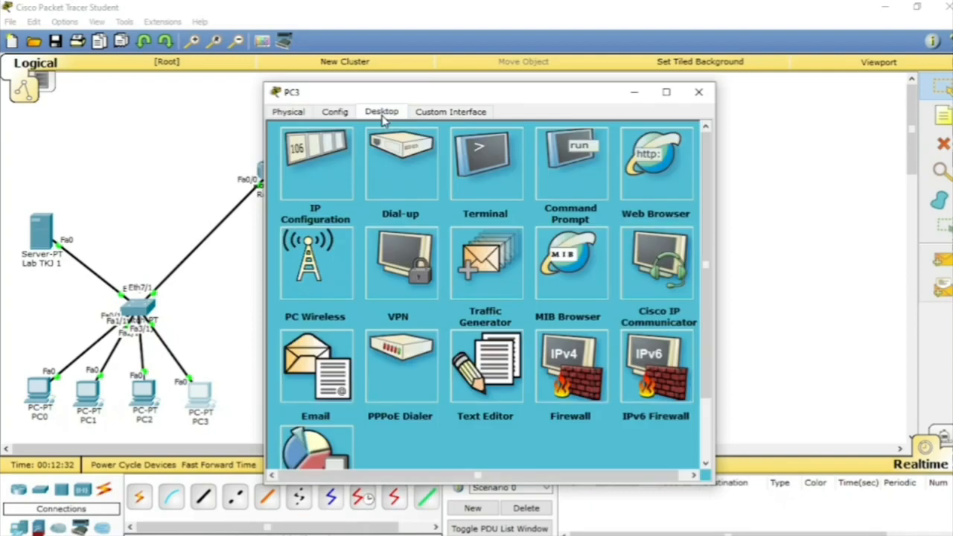
pyautogui.click(326, 202)
pyautogui.click(313, 173)
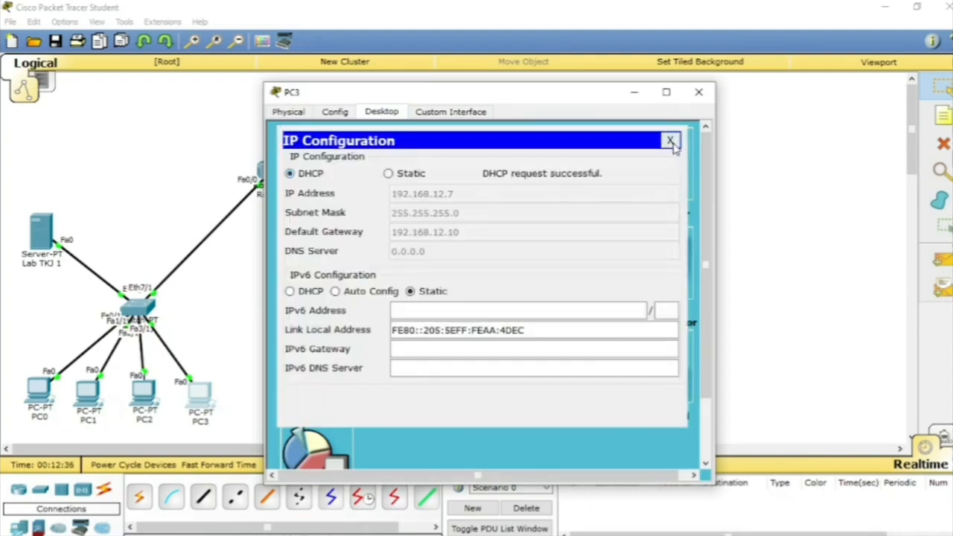
pyautogui.click(670, 141)
pyautogui.click(699, 92)
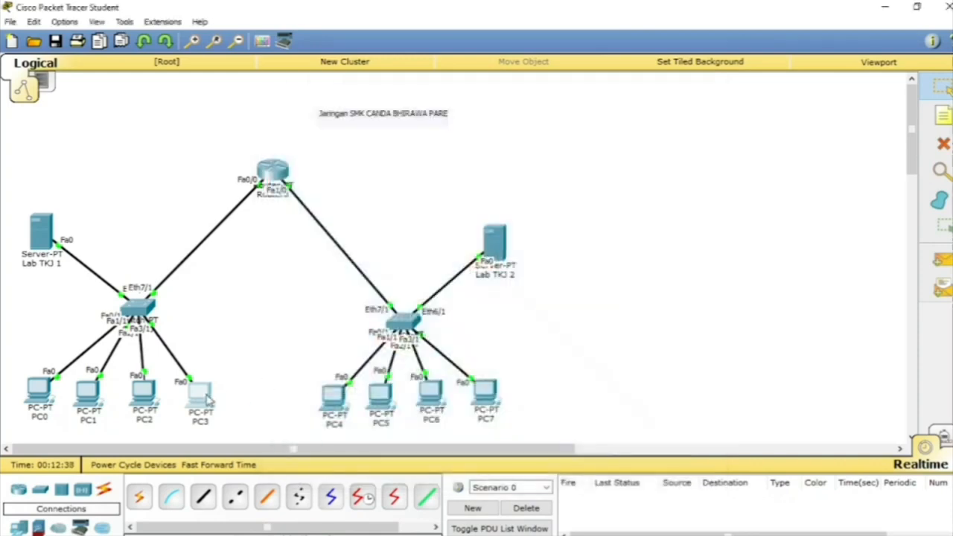
# Step: Check the IP address, subnet mask and gateway in PC3's IP configuration
pyautogui.click(201, 395)
pyautogui.click(335, 169)
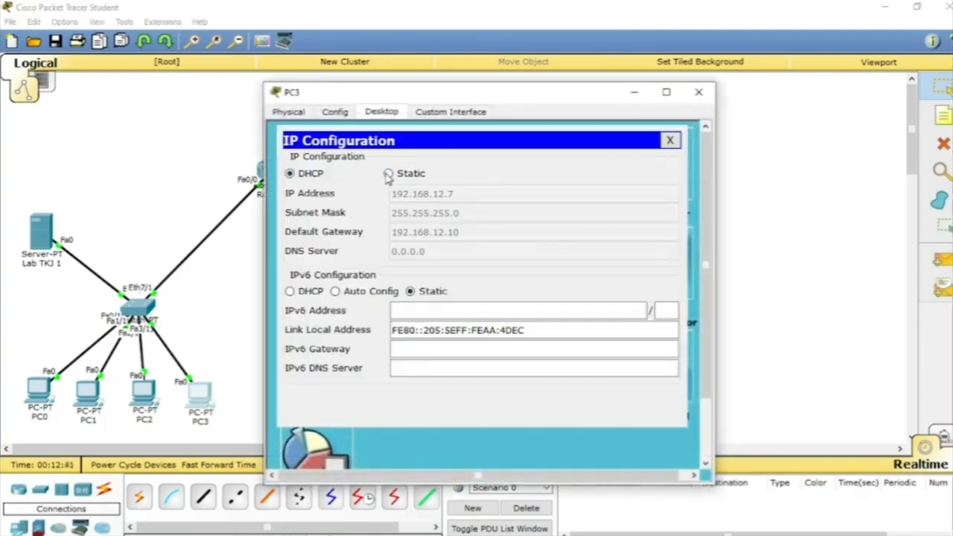
pyautogui.click(671, 140)
pyautogui.click(704, 96)
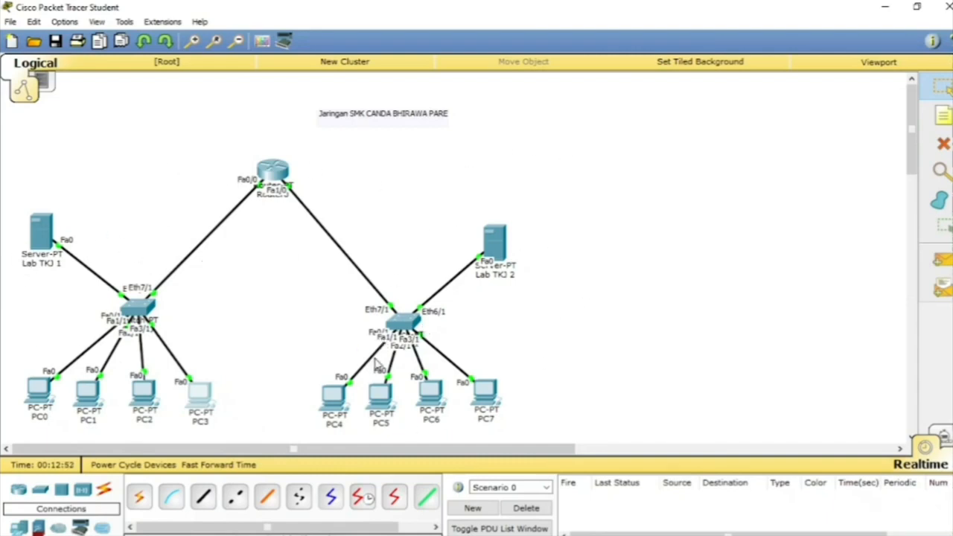
# Step: Switch PC4's IP configuration to DHCP so it obtains its address from the Lab TKJ 2 server
pyautogui.click(335, 403)
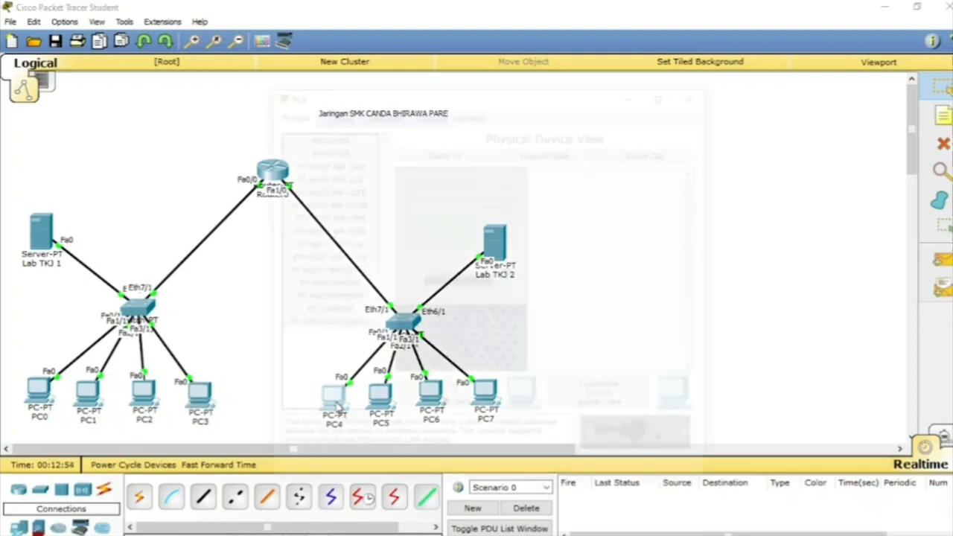
pyautogui.click(335, 113)
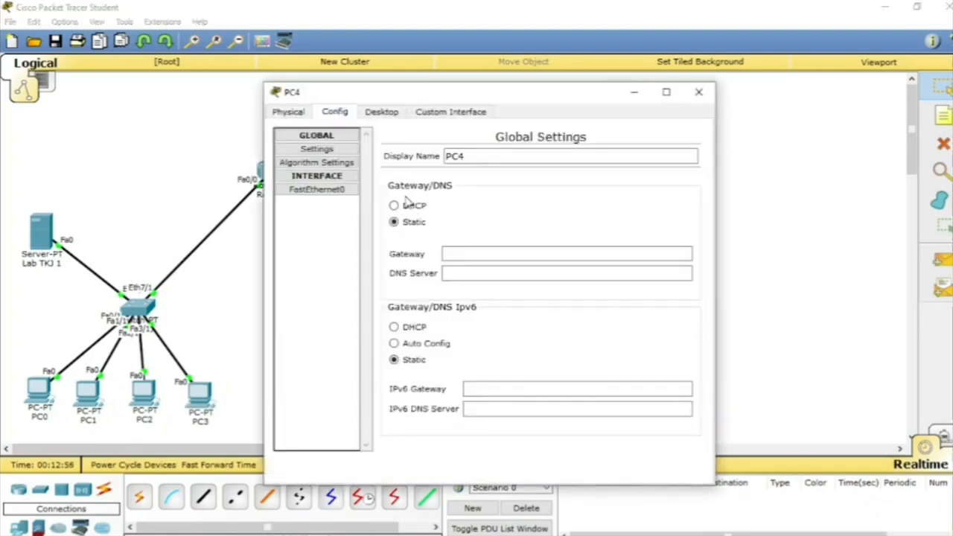
pyautogui.click(382, 113)
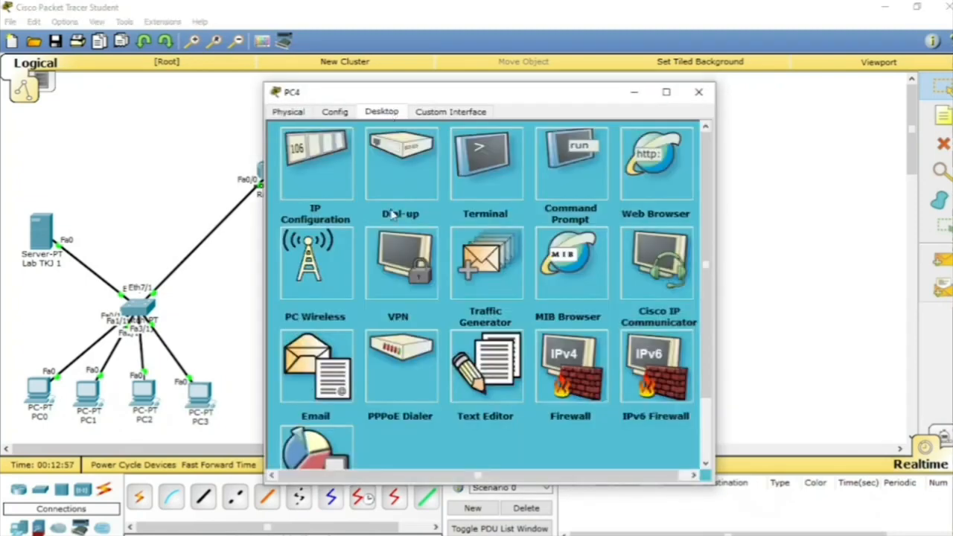
pyautogui.click(309, 182)
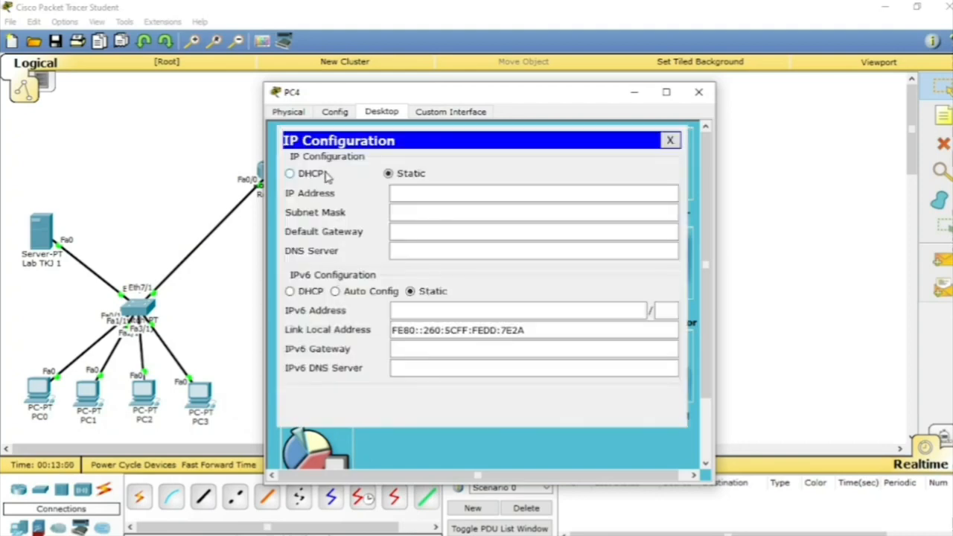
pyautogui.click(289, 174)
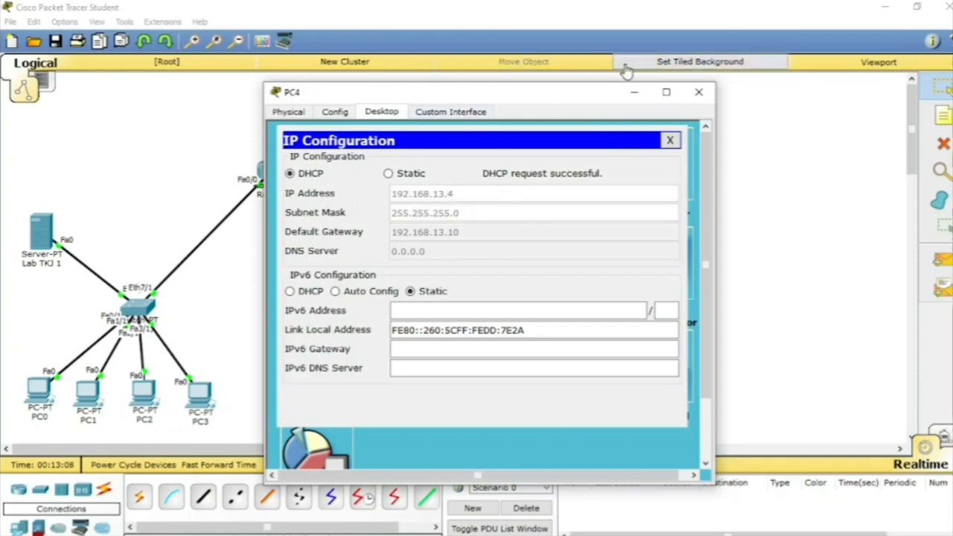
pyautogui.click(670, 140)
pyautogui.click(698, 91)
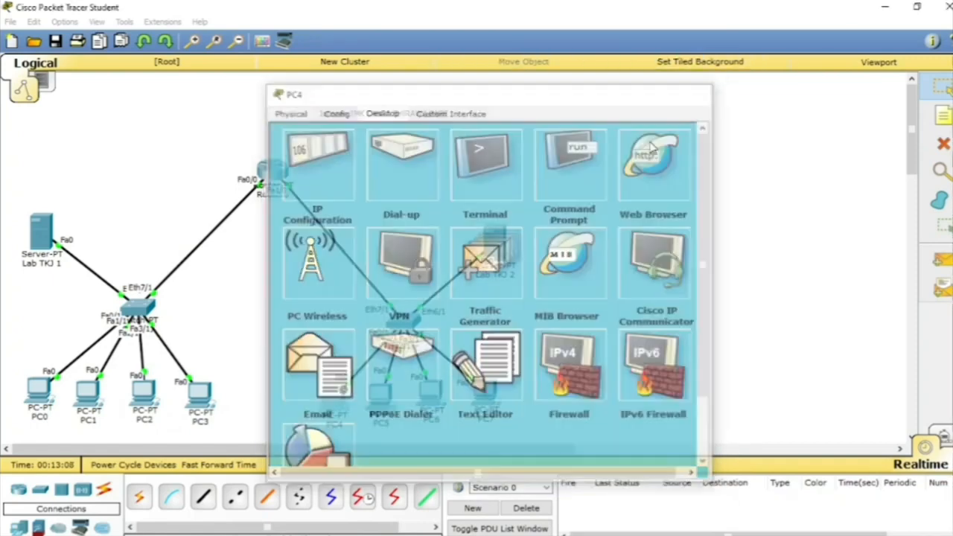
# Step: Switch PC5's IP configuration to DHCP so it obtains its address from the Lab TKJ 2 server
pyautogui.click(376, 402)
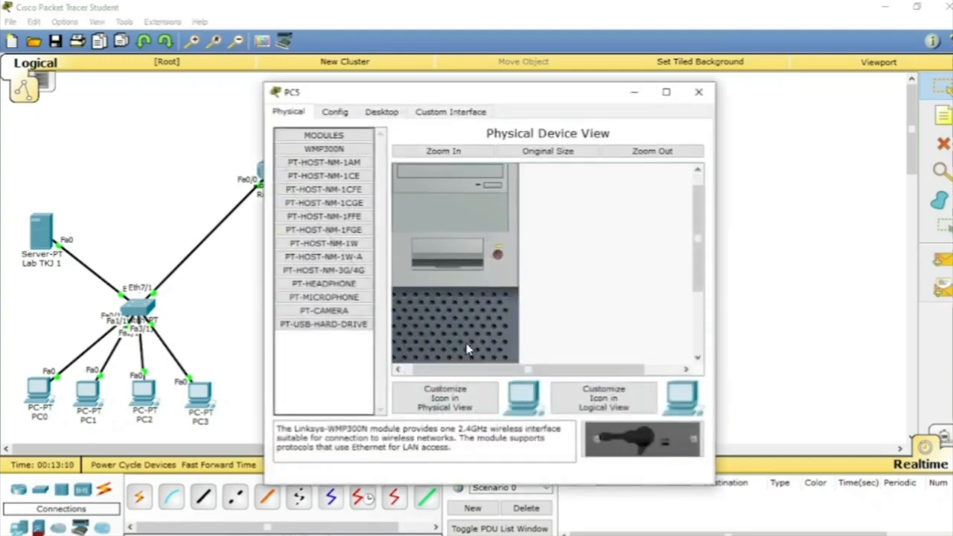
pyautogui.click(344, 116)
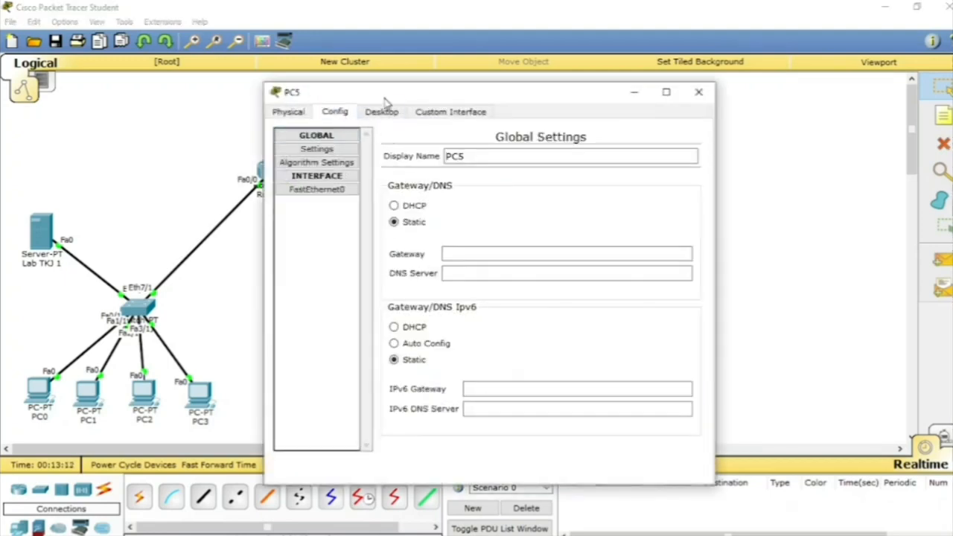
pyautogui.click(338, 179)
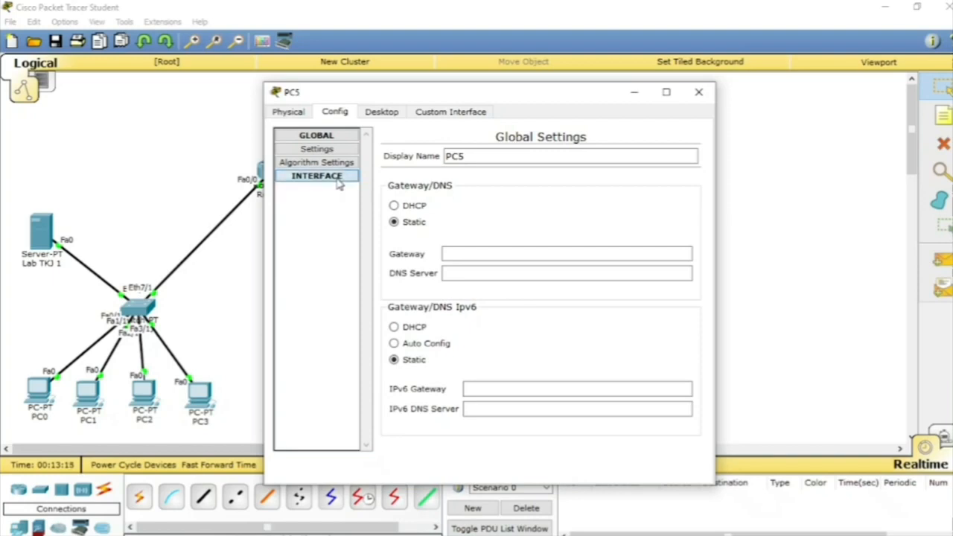
pyautogui.click(400, 113)
pyautogui.click(304, 189)
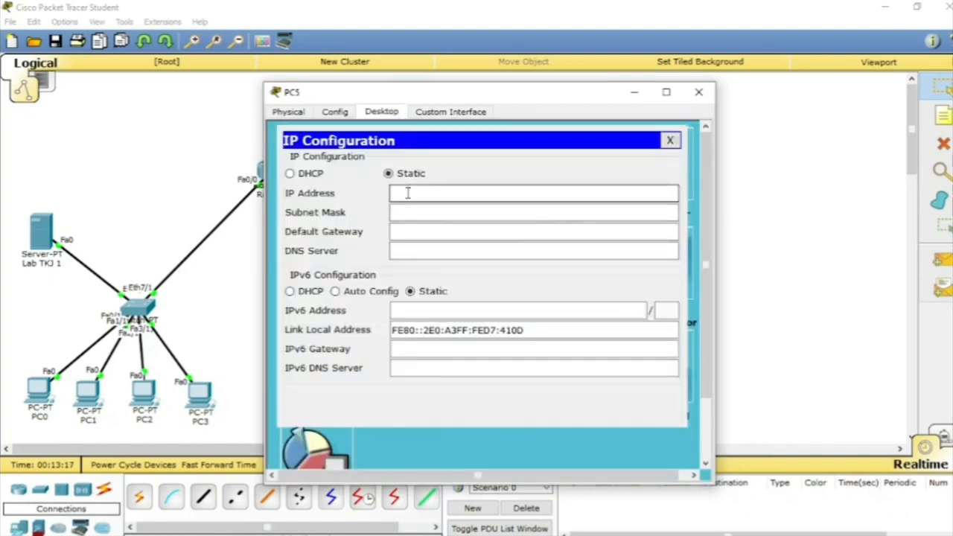
pyautogui.click(326, 177)
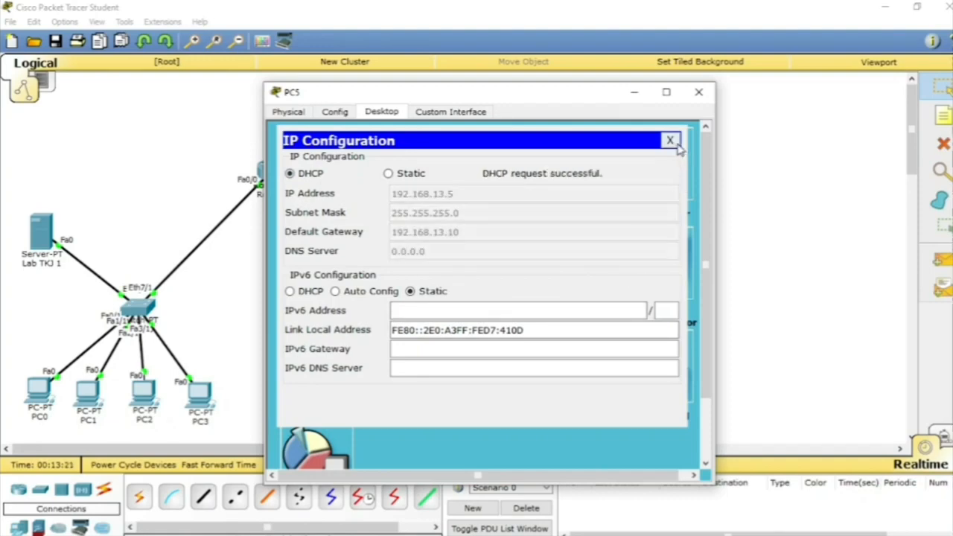
pyautogui.click(669, 141)
pyautogui.click(699, 92)
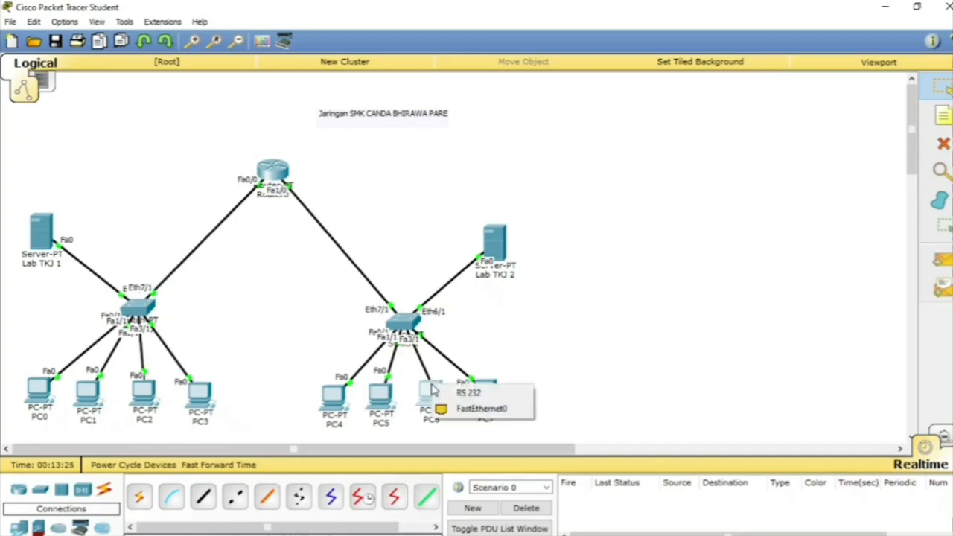
# Step: Try to switch PC6's IP configuration to DHCP, and return it to static addressing
pyautogui.click(419, 400)
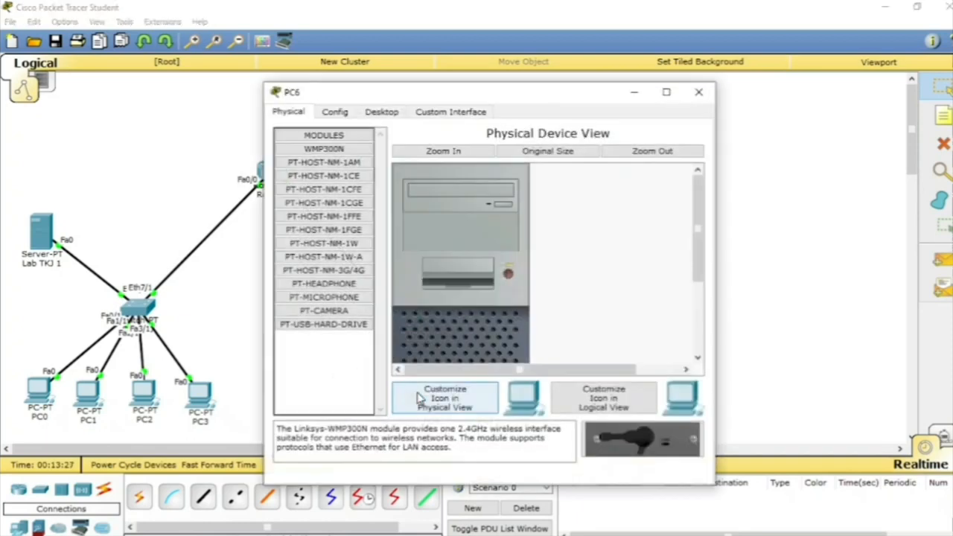
pyautogui.click(343, 112)
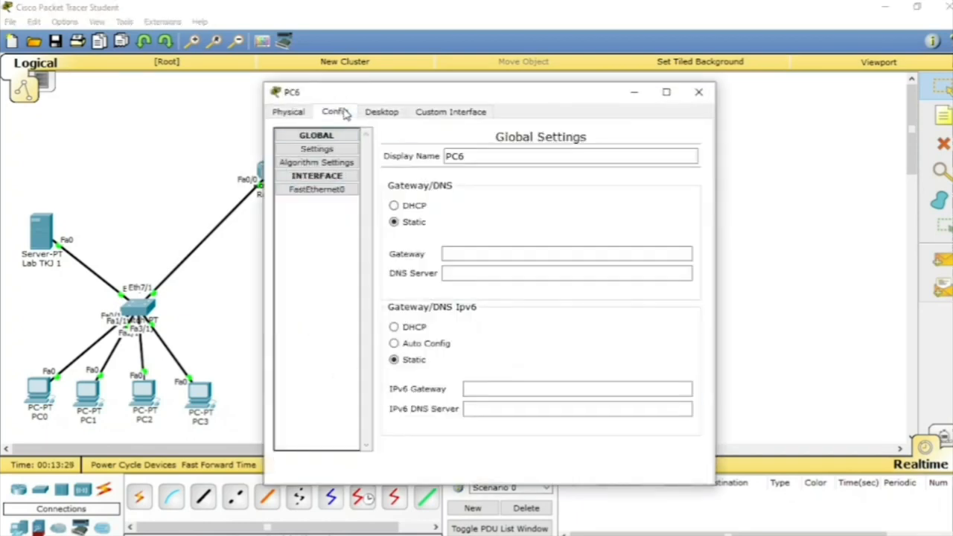
pyautogui.click(385, 117)
pyautogui.click(339, 172)
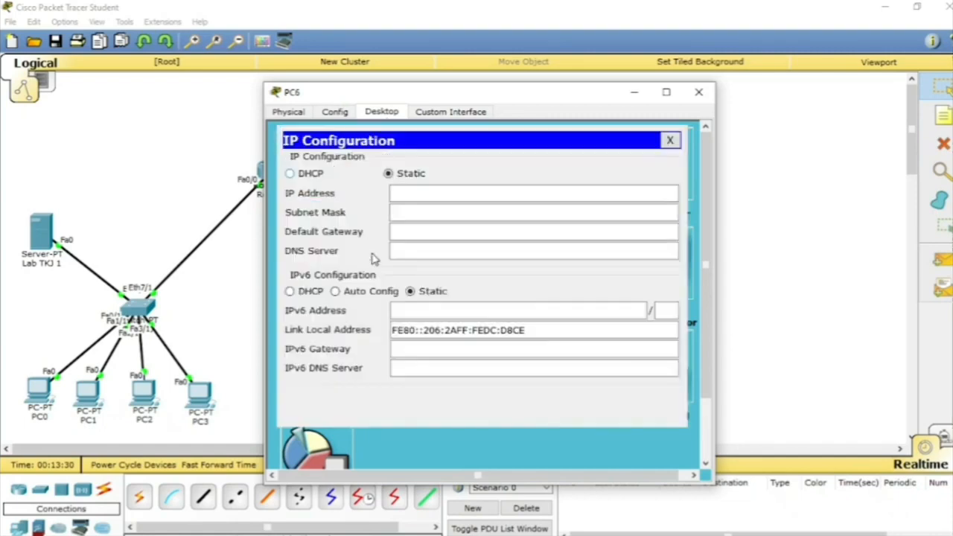
pyautogui.click(309, 173)
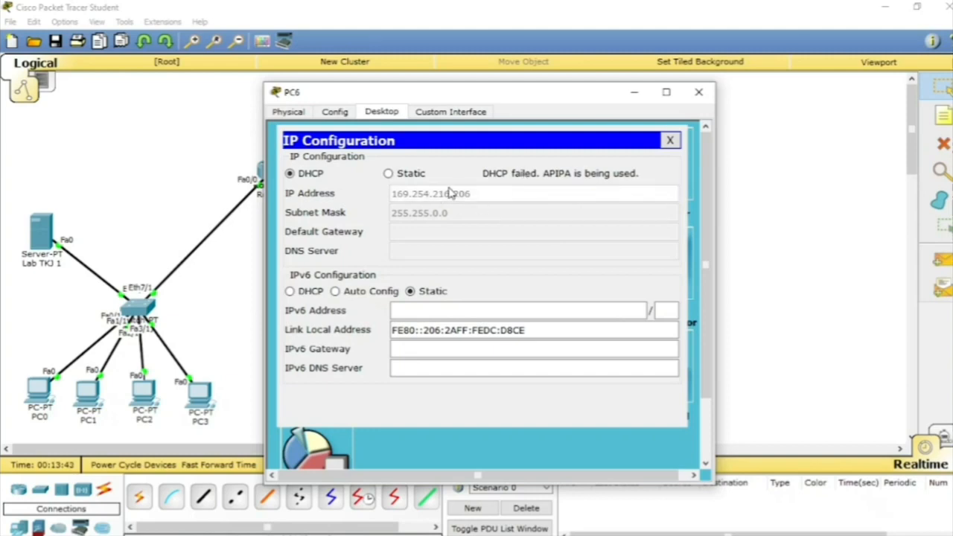
pyautogui.click(413, 175)
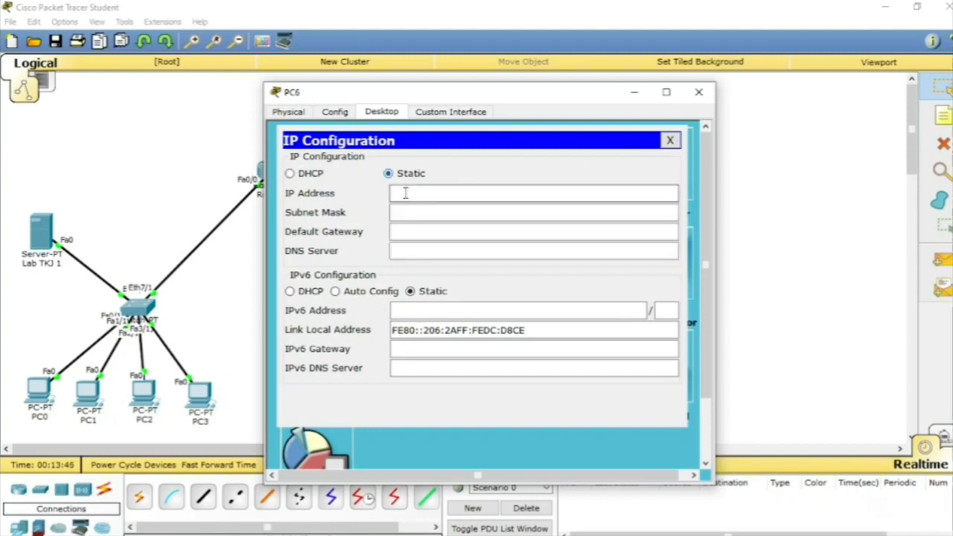
pyautogui.click(403, 192)
pyautogui.click(670, 141)
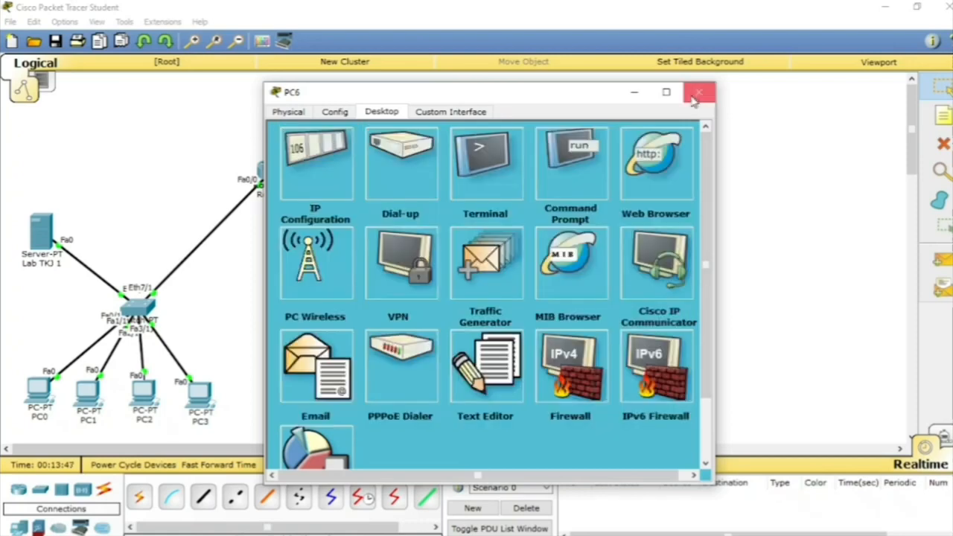
pyautogui.click(699, 91)
# Step: Check the IP address, subnet mask and gateway in PC5's IP configuration as a reference
pyautogui.click(383, 396)
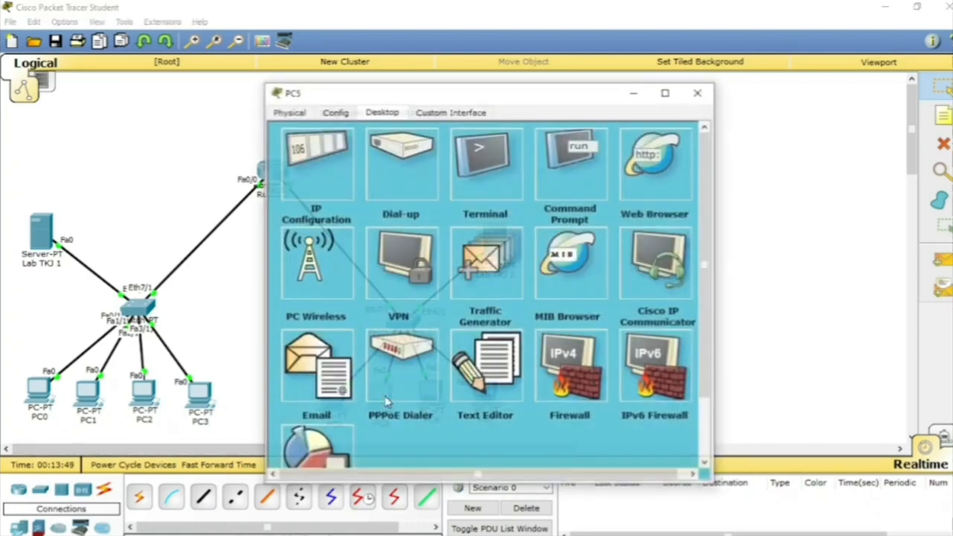
pyautogui.click(343, 171)
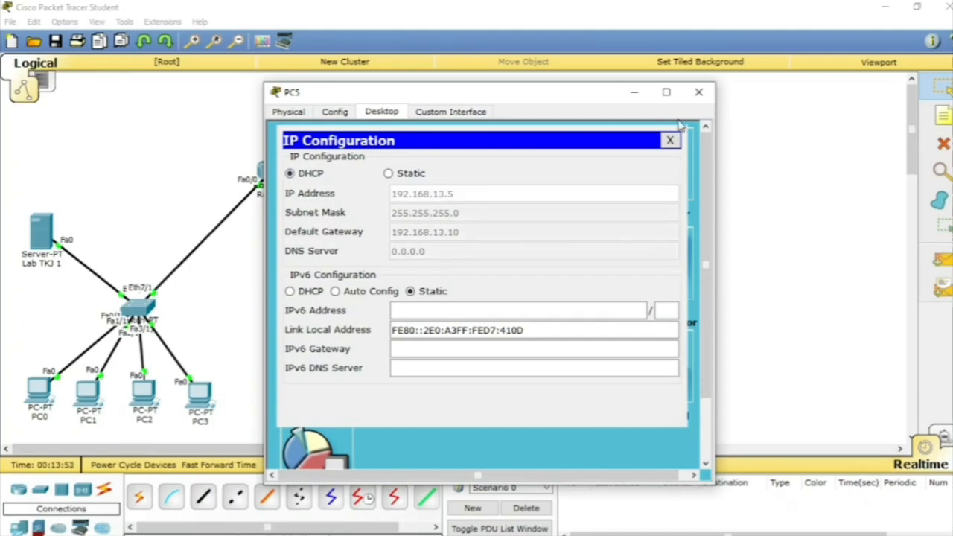
pyautogui.click(671, 141)
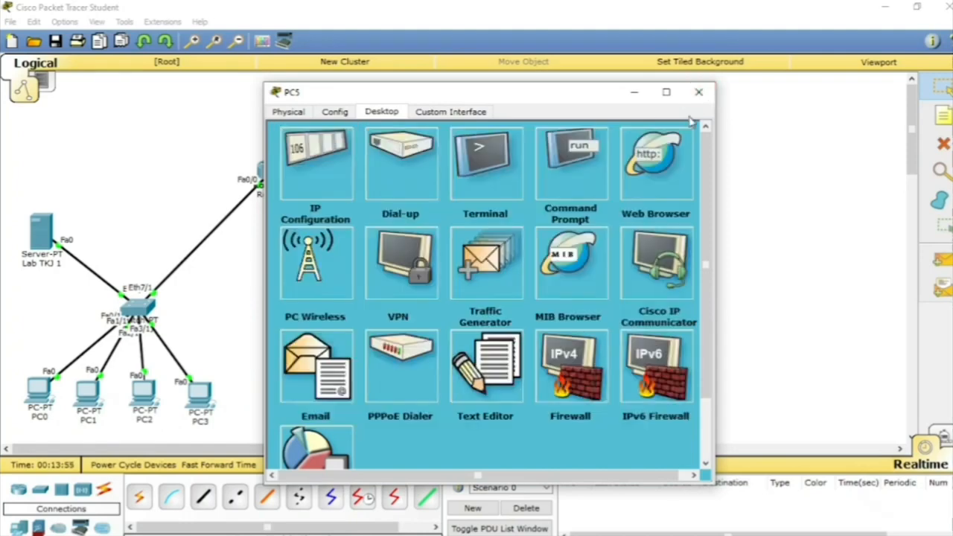
pyautogui.click(699, 91)
# Step: Give PC6 the static IP address 192.168.13.6 with subnet mask 255.255.255.0
pyautogui.click(439, 400)
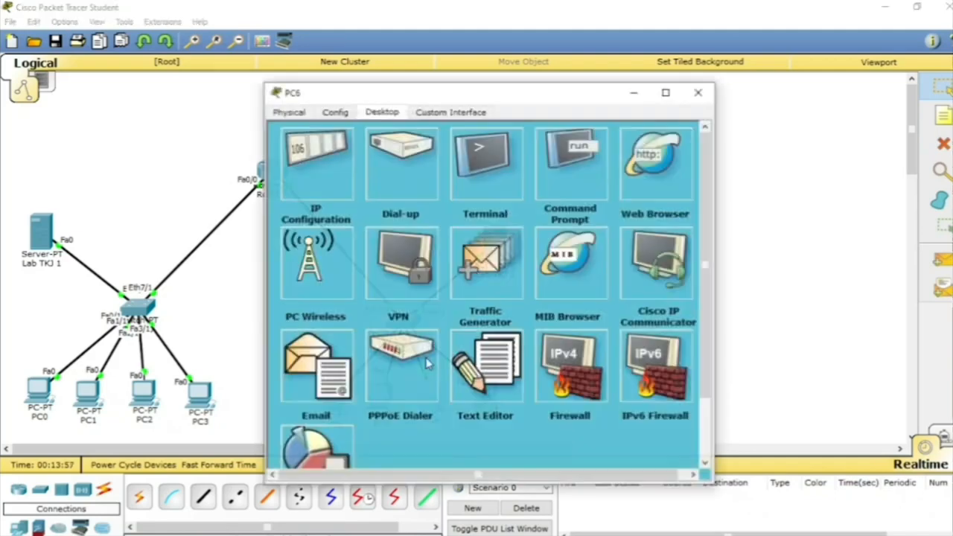
pyautogui.click(319, 165)
pyautogui.click(403, 191)
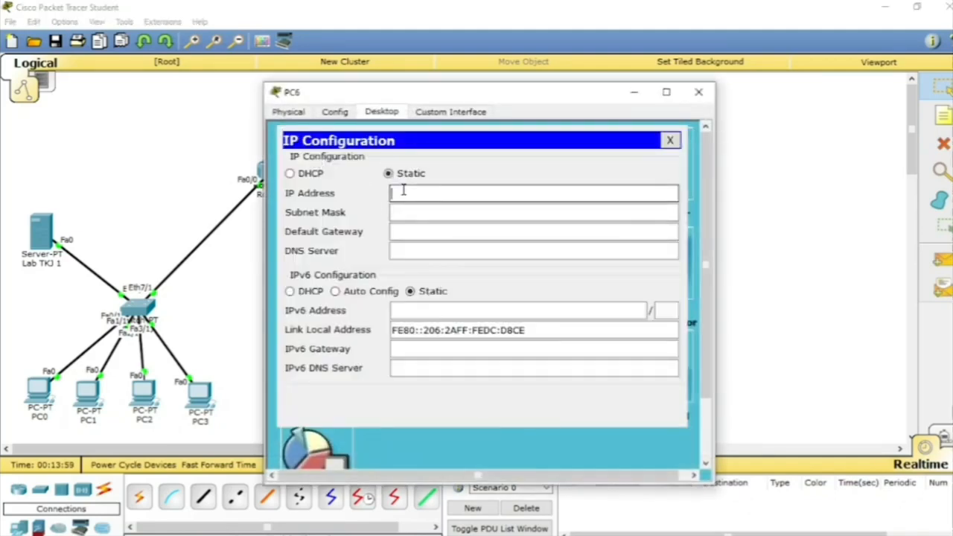
pyautogui.write('192.19')
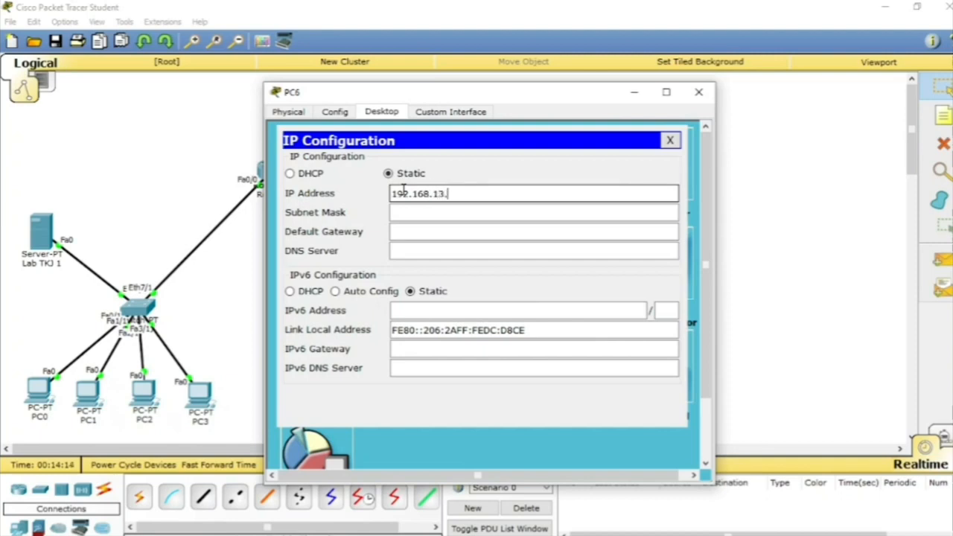
pyautogui.click(453, 231)
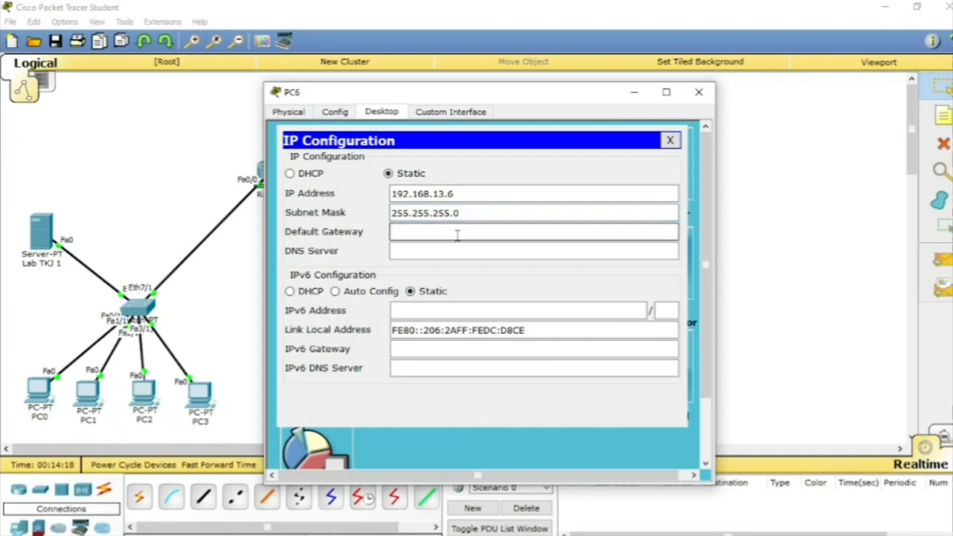
# Step: Set PC6's default gateway to 192.168.13.10 and its DNS server to 0.0.0.0, and close its configuration
pyautogui.write('192.168.12.10')
pyautogui.click(445, 232)
pyautogui.press('BackSpace')
pyautogui.click(438, 251)
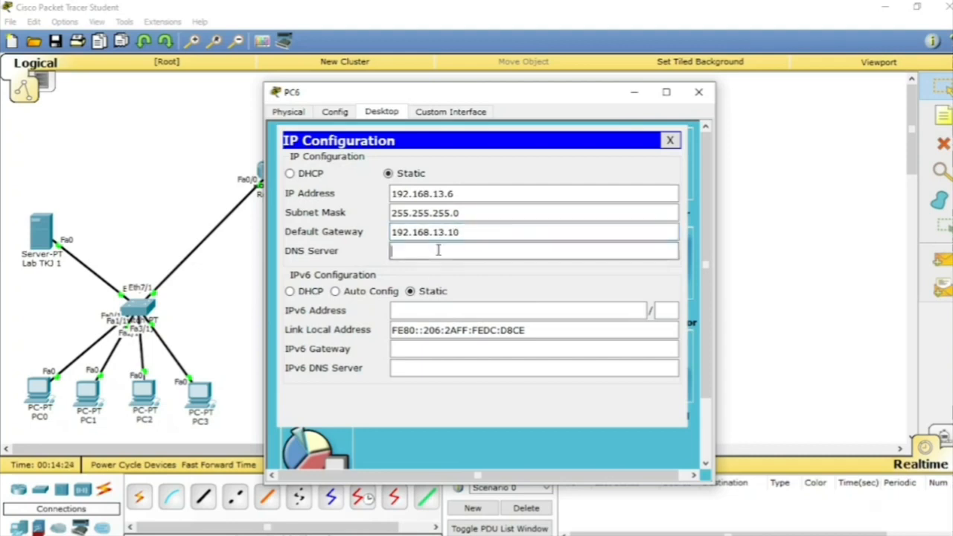
pyautogui.write('0.0.0.0')
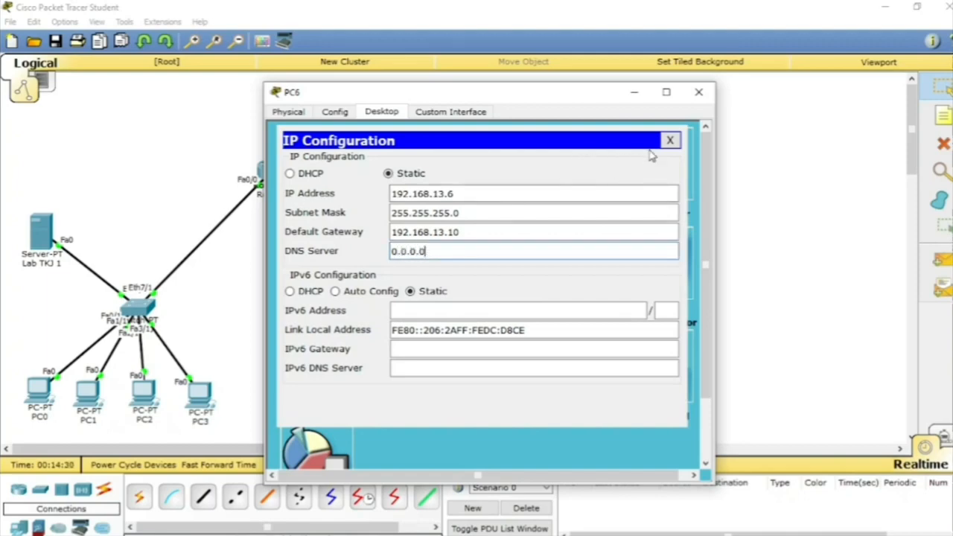
pyautogui.click(670, 140)
pyautogui.click(699, 94)
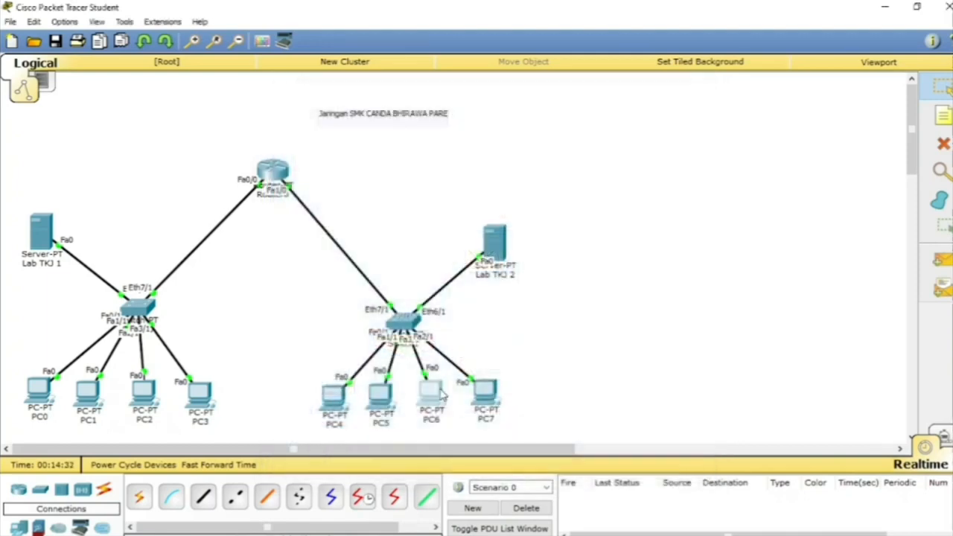
# Step: Switch PC7's IP configuration to DHCP so it obtains its address from the Lab TKJ 2 server
pyautogui.click(486, 391)
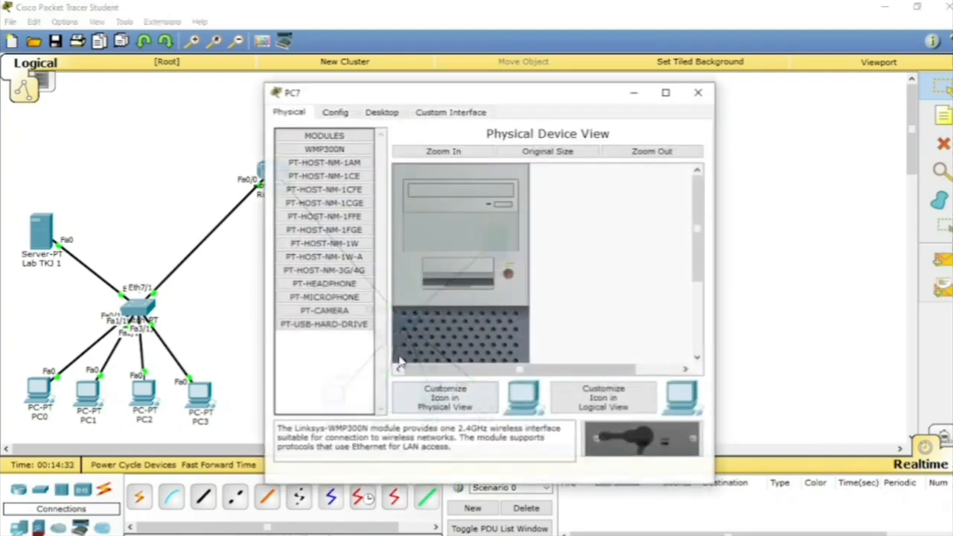
pyautogui.click(378, 112)
pyautogui.click(328, 158)
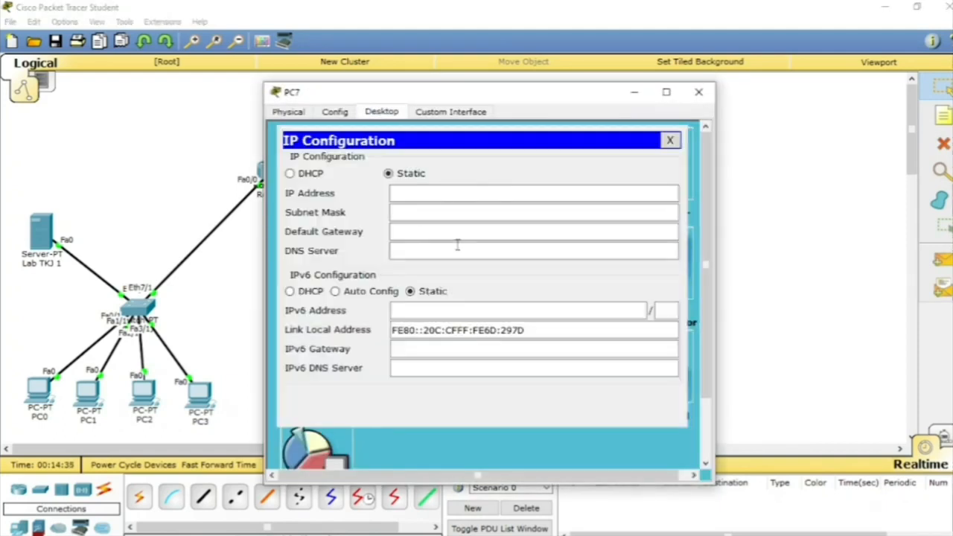
pyautogui.click(298, 173)
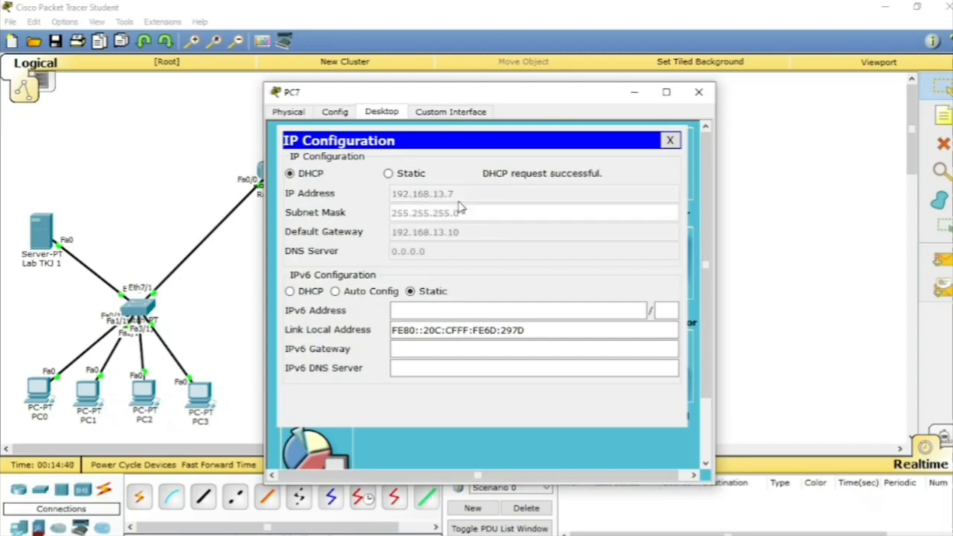
pyautogui.click(670, 140)
pyautogui.click(699, 91)
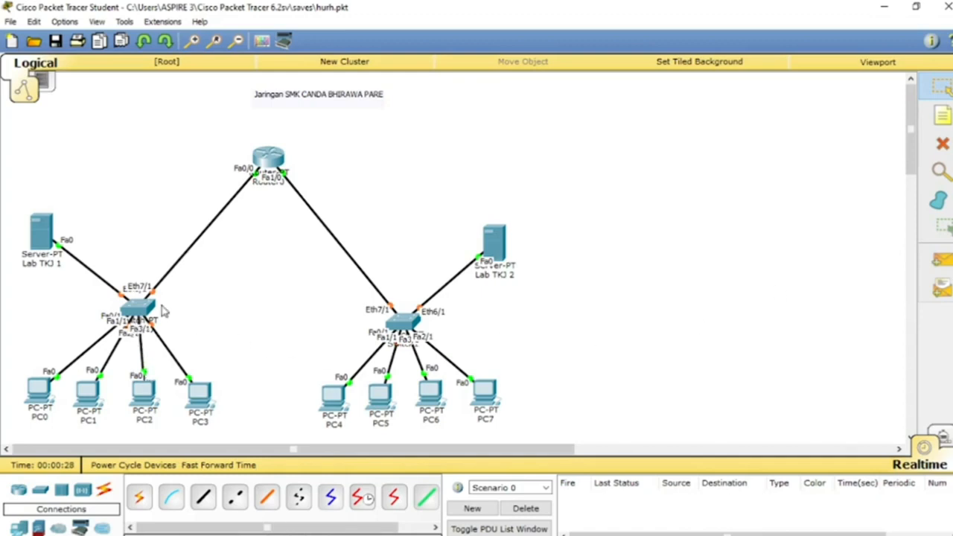
# Step: Review the Lab TKJ 1 server's gateway, FastEthernet0 addressing and DHCP service settings
pyautogui.click(41, 231)
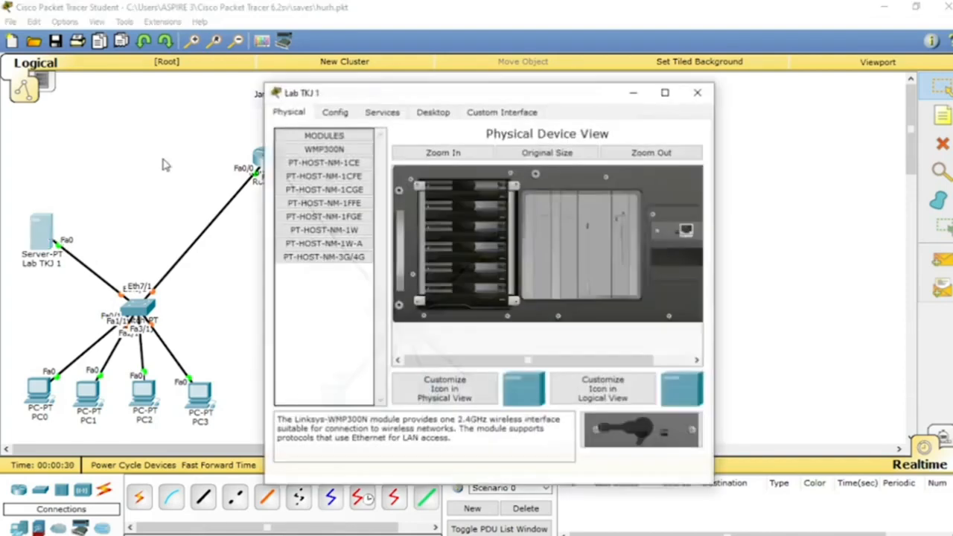
pyautogui.click(336, 113)
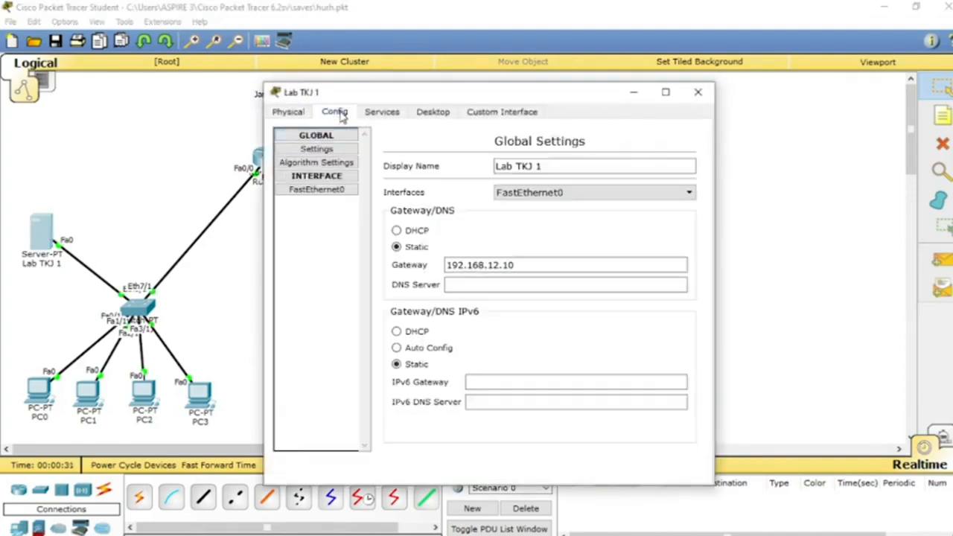
pyautogui.click(331, 191)
pyautogui.click(316, 176)
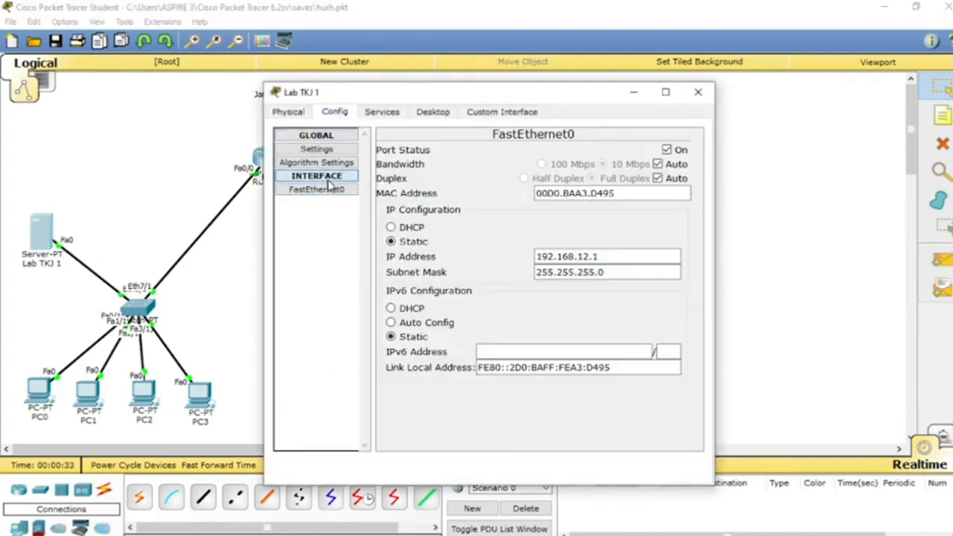
pyautogui.click(390, 111)
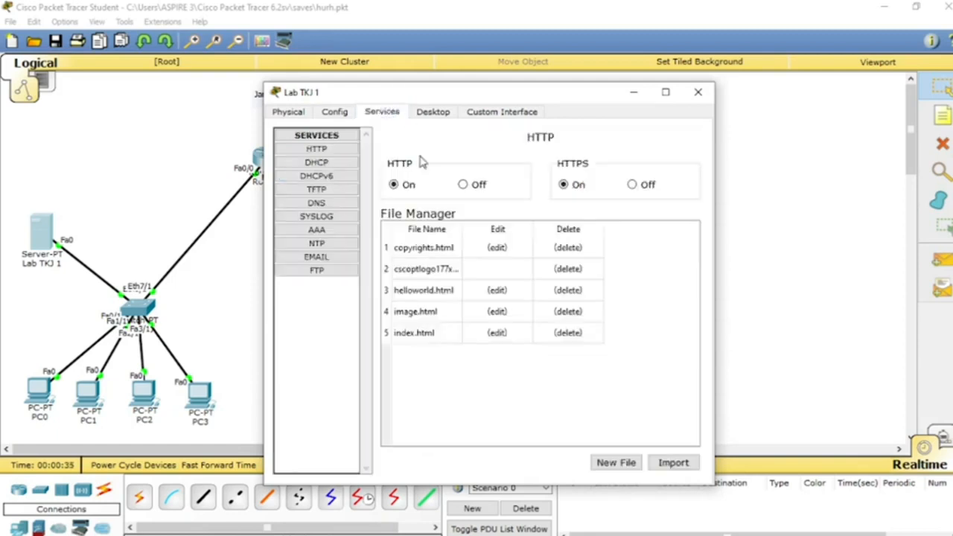
pyautogui.click(317, 162)
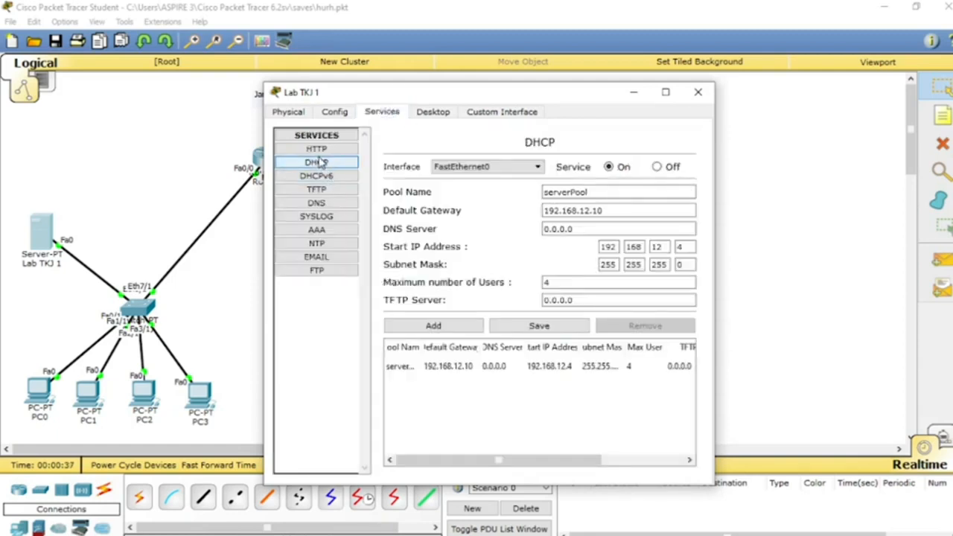
pyautogui.click(698, 93)
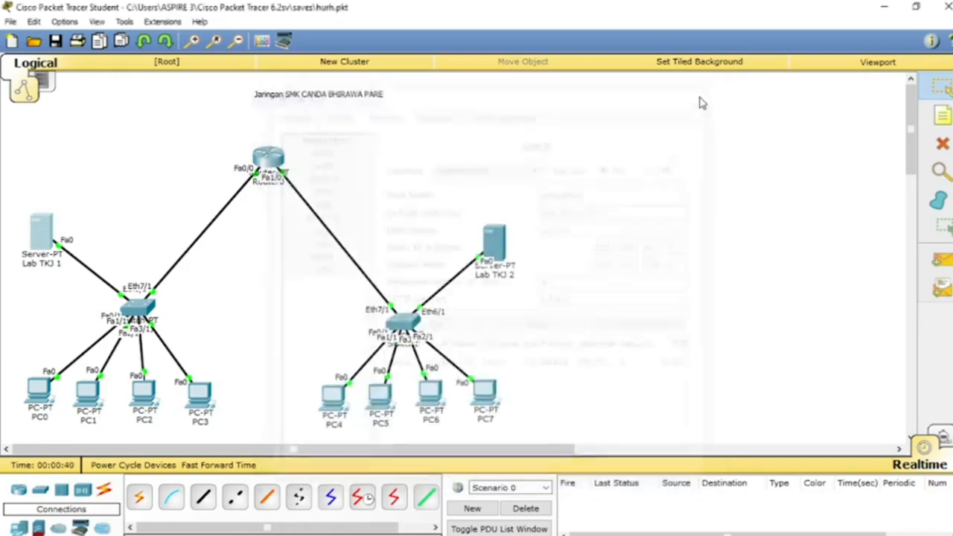
# Step: Test the connection between the labs with three simple PDUs from PC7 to PC3, and delete the test scenario's entries
pyautogui.click(940, 258)
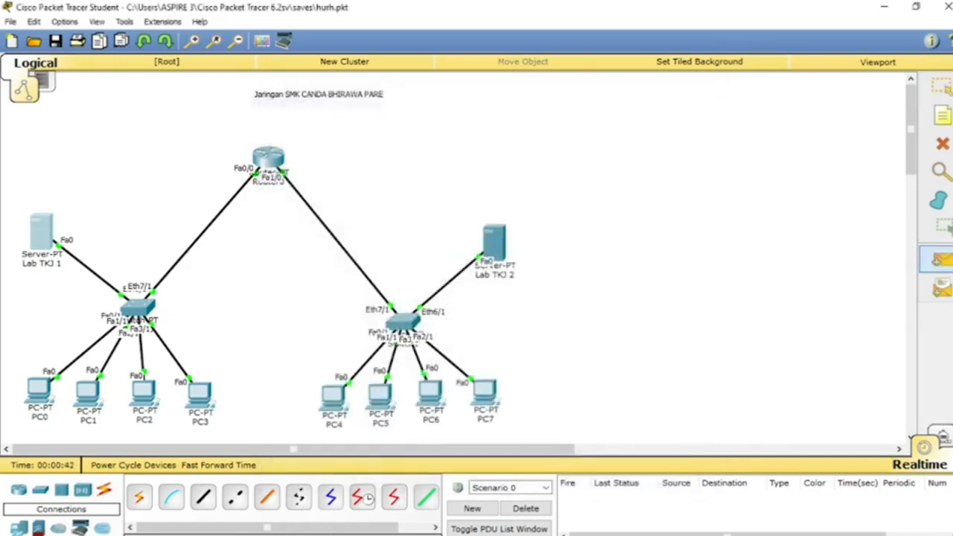
pyautogui.click(486, 394)
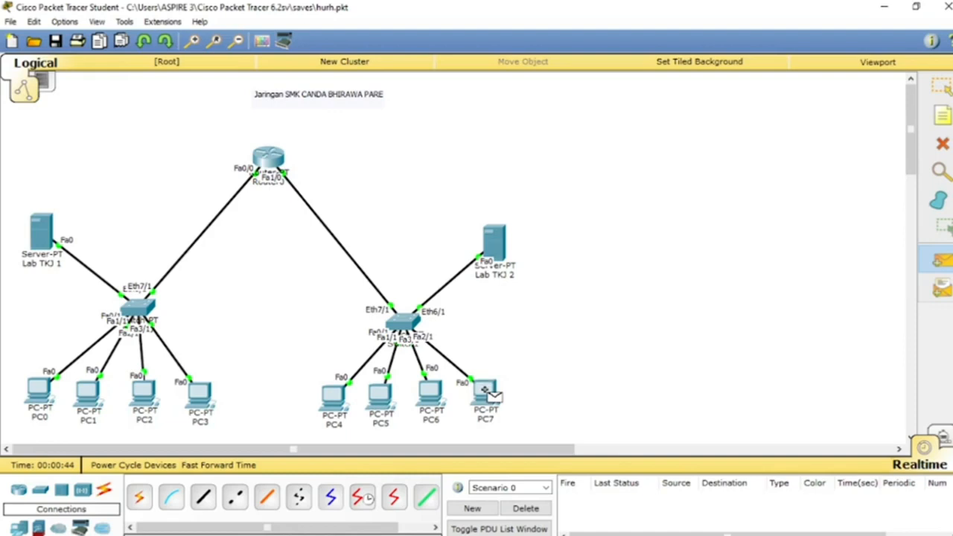
pyautogui.click(198, 394)
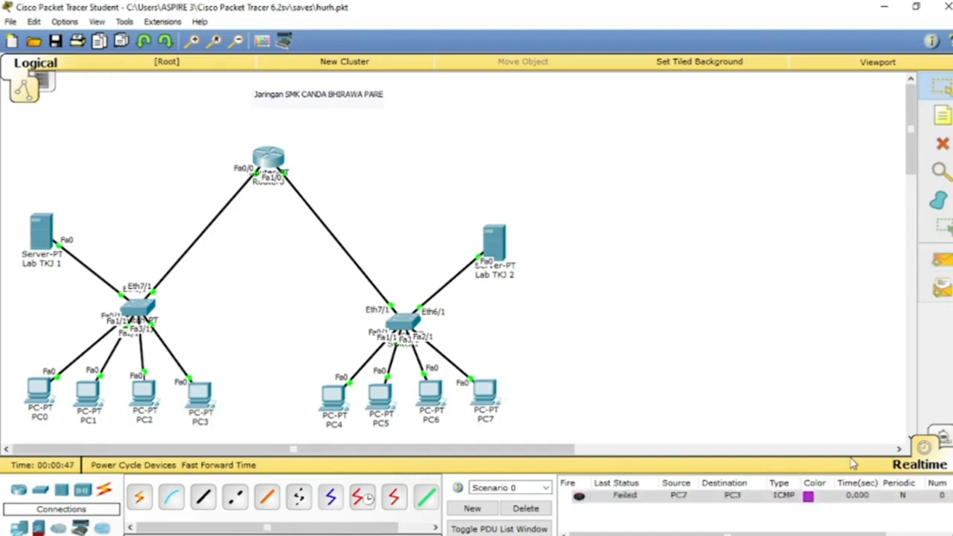
pyautogui.click(940, 258)
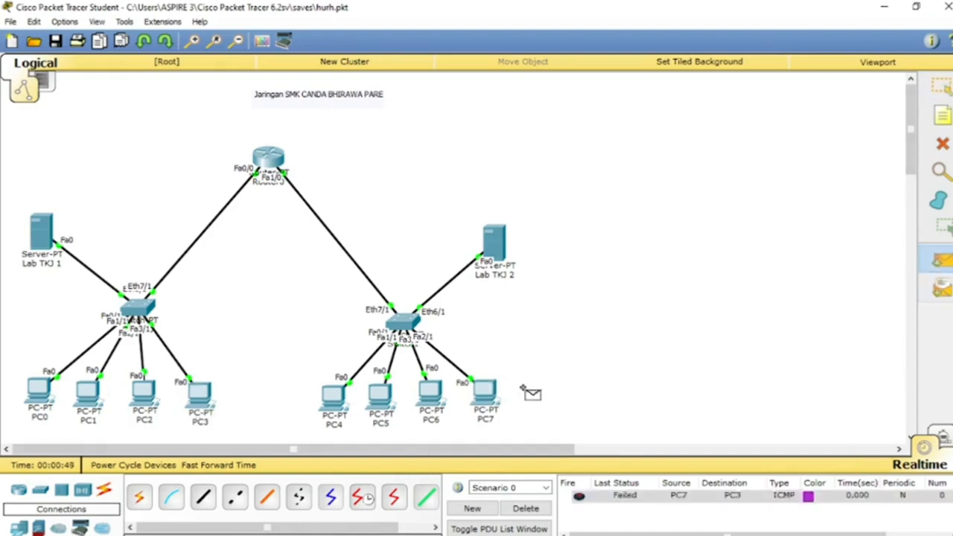
pyautogui.click(485, 395)
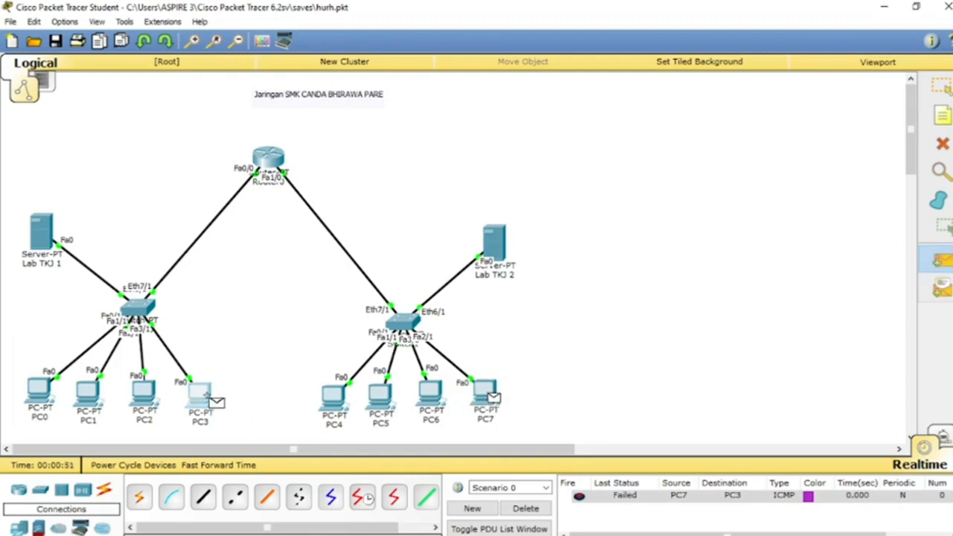
pyautogui.click(199, 394)
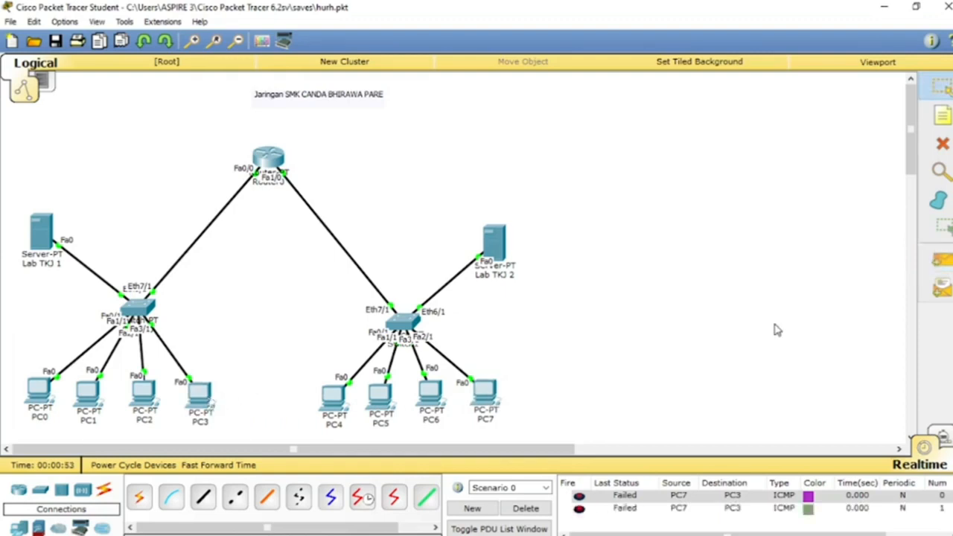
pyautogui.click(940, 259)
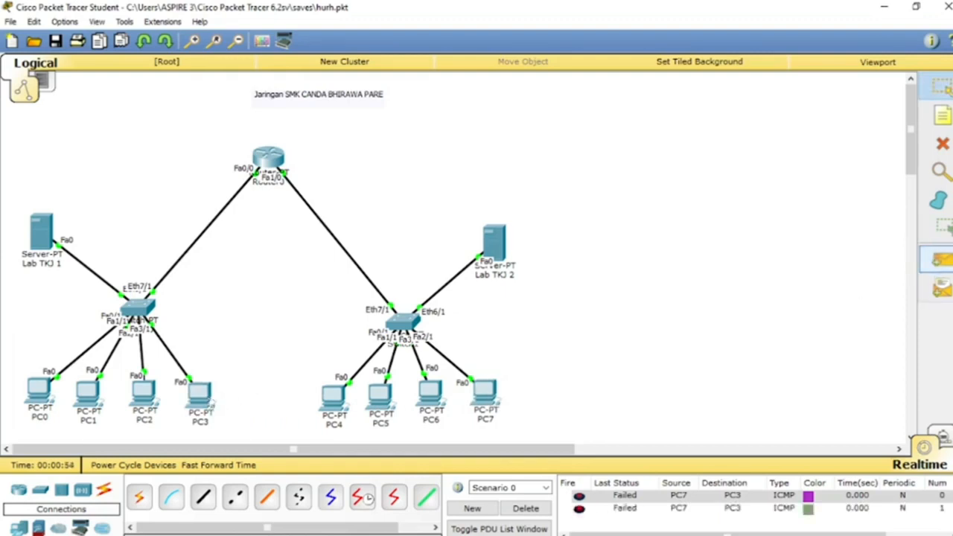
pyautogui.click(486, 394)
pyautogui.click(200, 401)
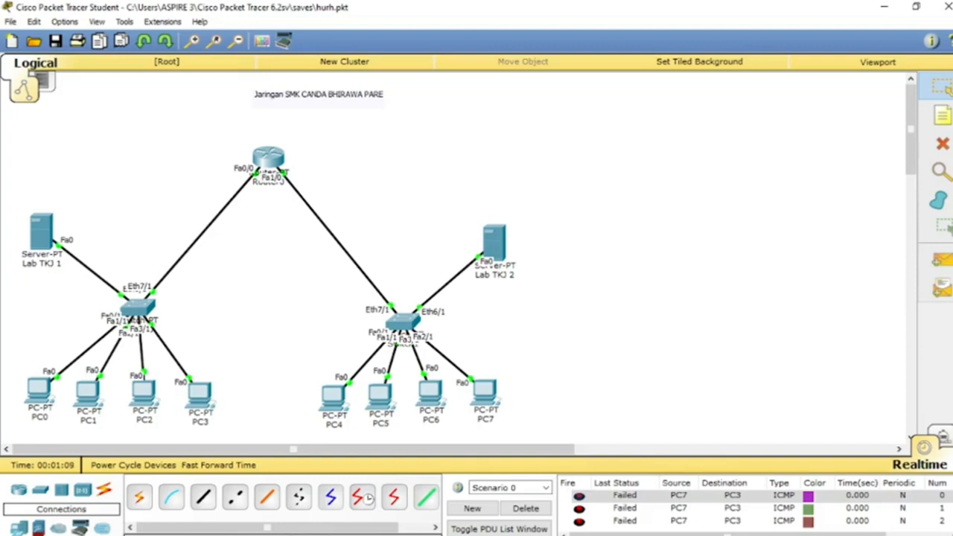
pyautogui.click(526, 508)
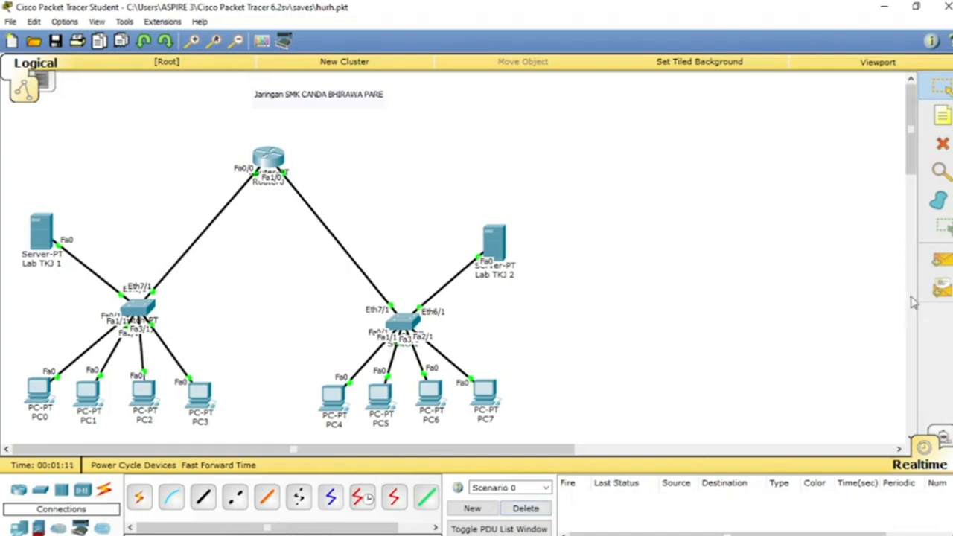
# Step: Test connectivity inside each lab with simple PDUs from PC4 to PC5 and from PC3 to PC0
pyautogui.click(942, 260)
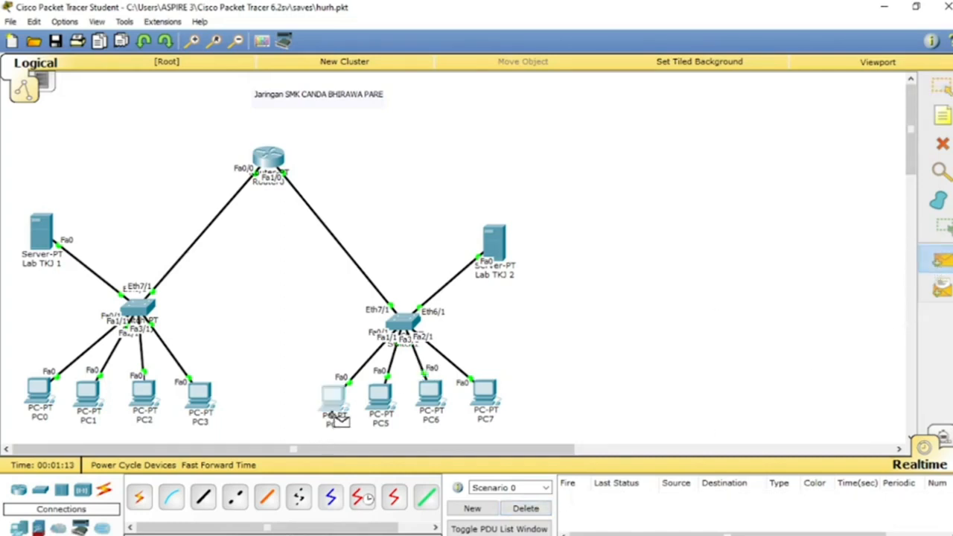
pyautogui.click(335, 414)
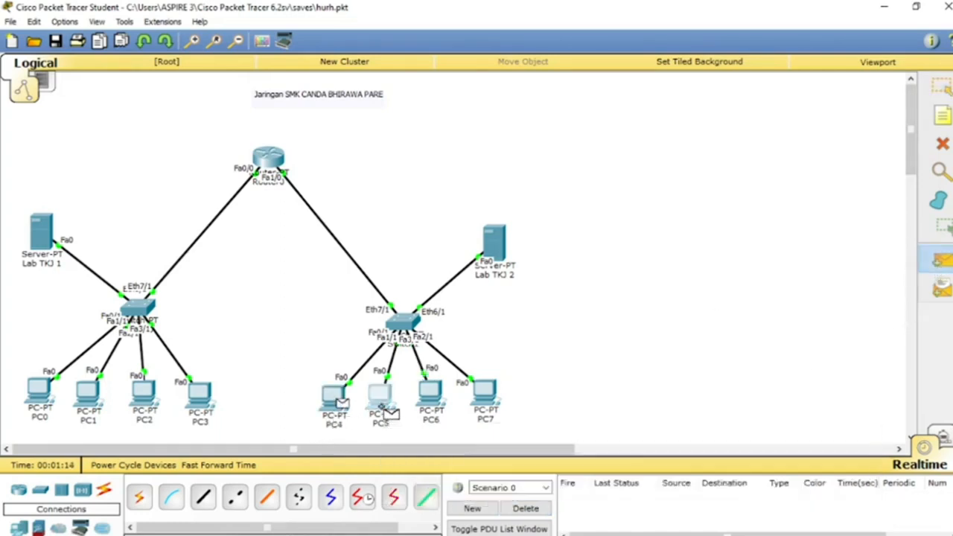
pyautogui.click(384, 408)
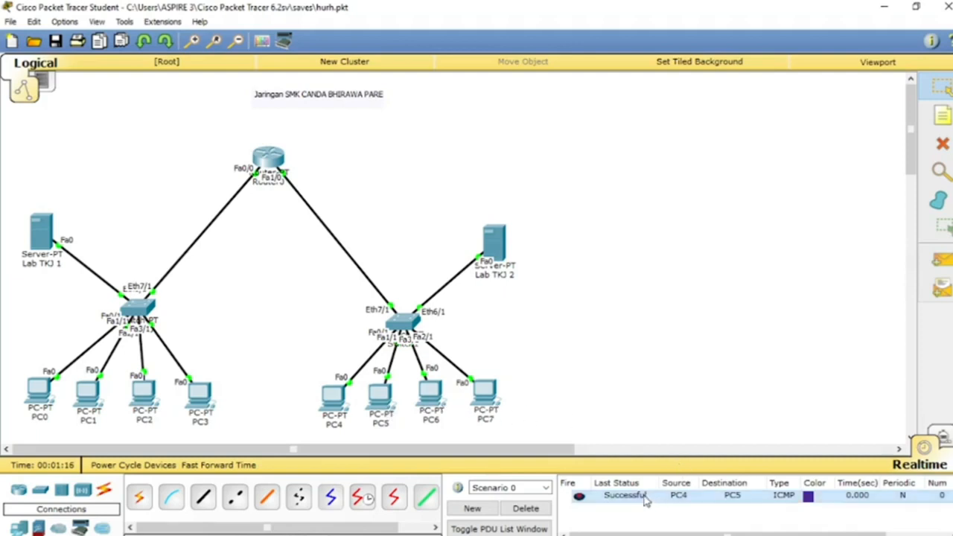
pyautogui.click(941, 259)
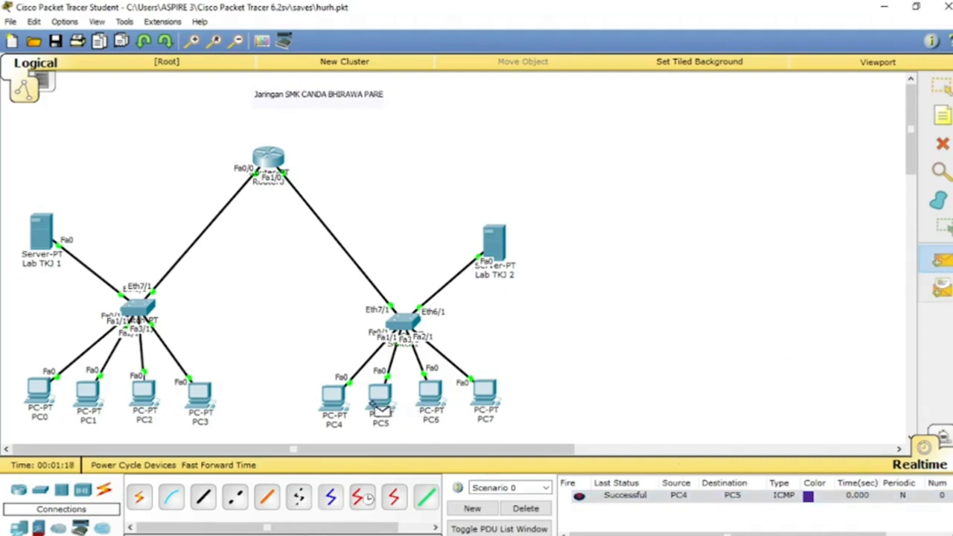
pyautogui.click(203, 399)
pyautogui.click(39, 394)
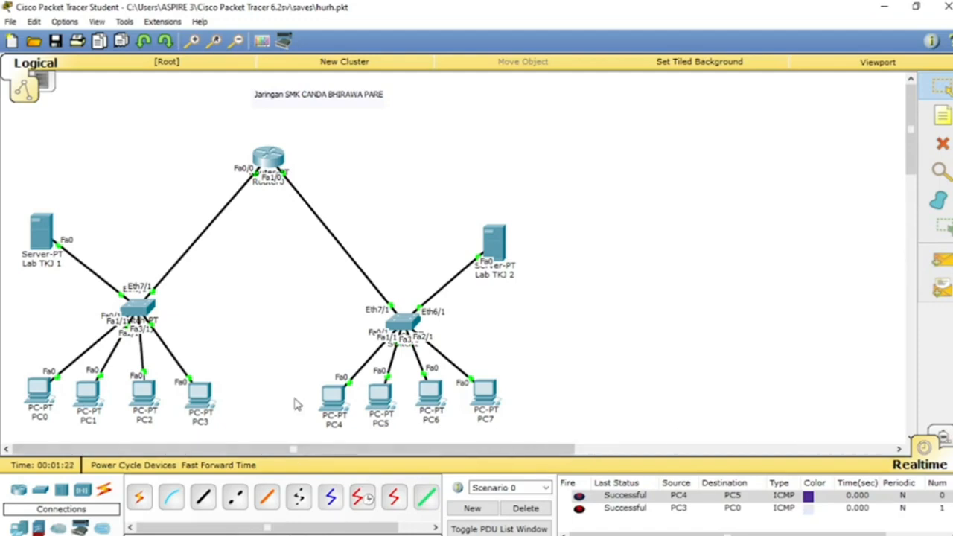
# Step: Ping 192.168.13.7 from PC0's command prompt to test the connection to the other lab
pyautogui.click(34, 395)
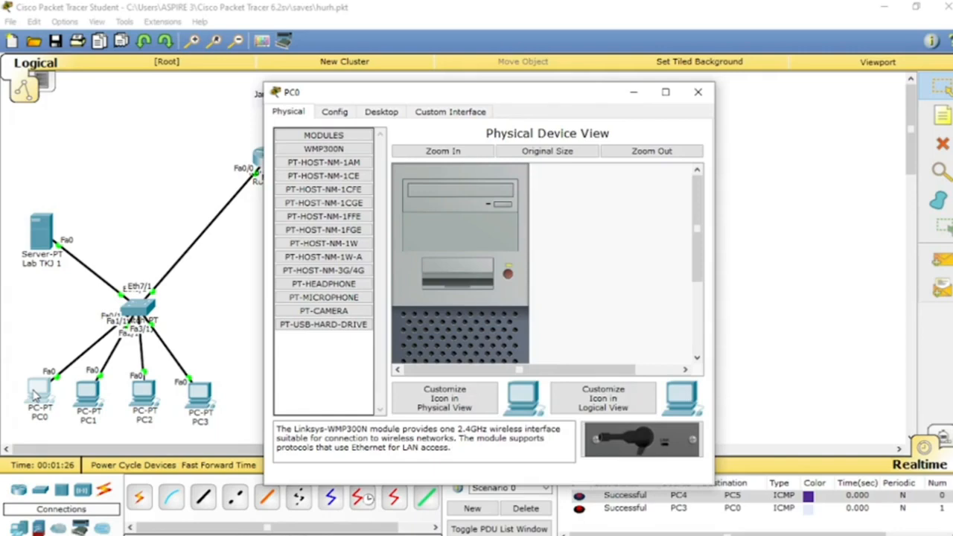
pyautogui.click(374, 111)
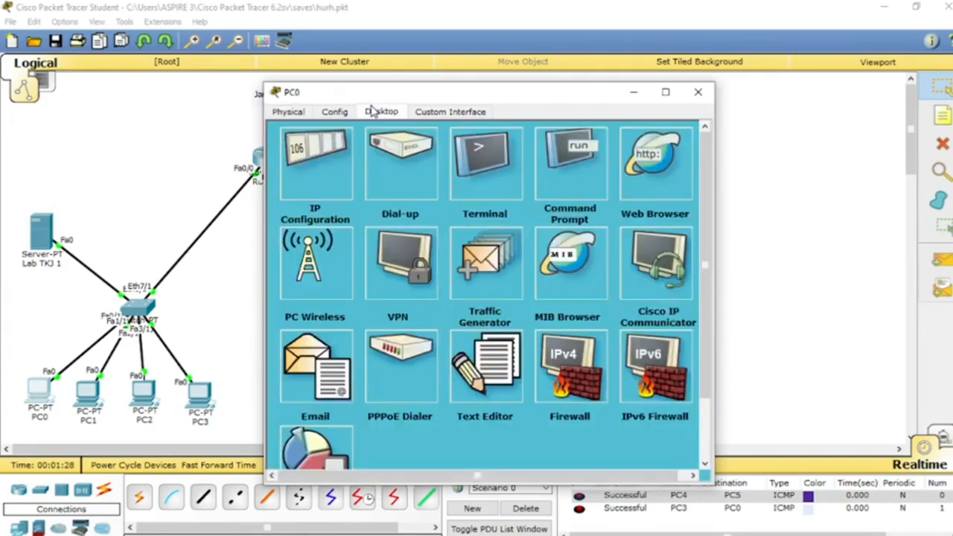
pyautogui.click(585, 170)
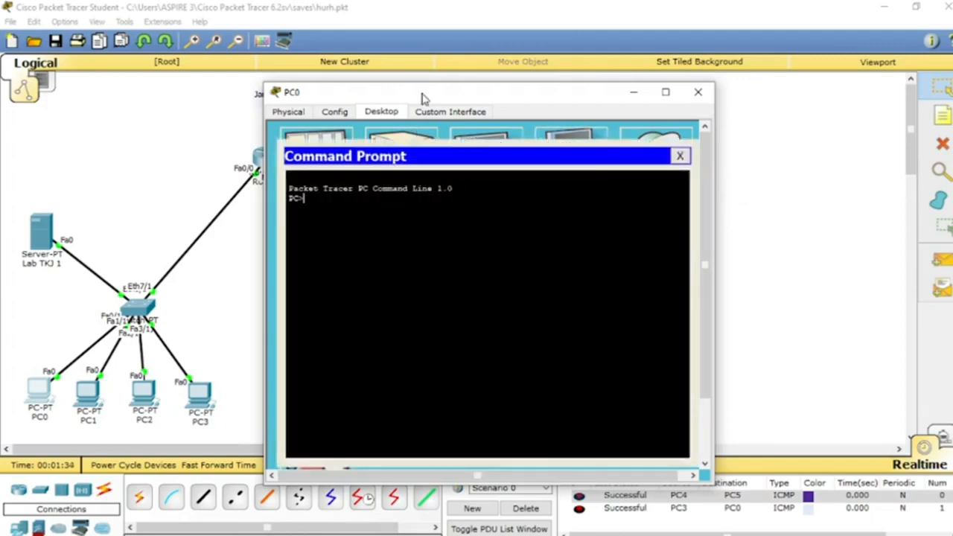
pyautogui.moveTo(422, 98); pyautogui.dragTo(387, 70)
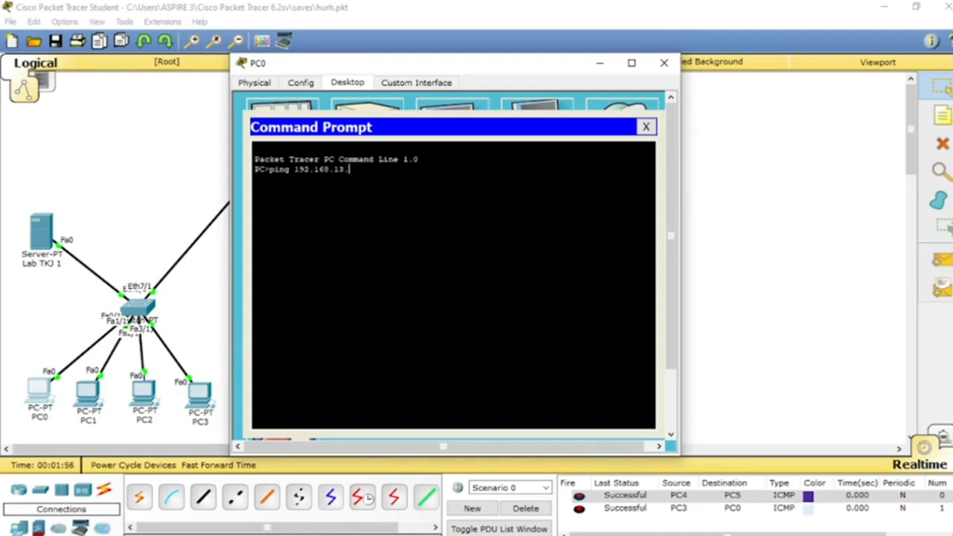
pyautogui.press('Return')
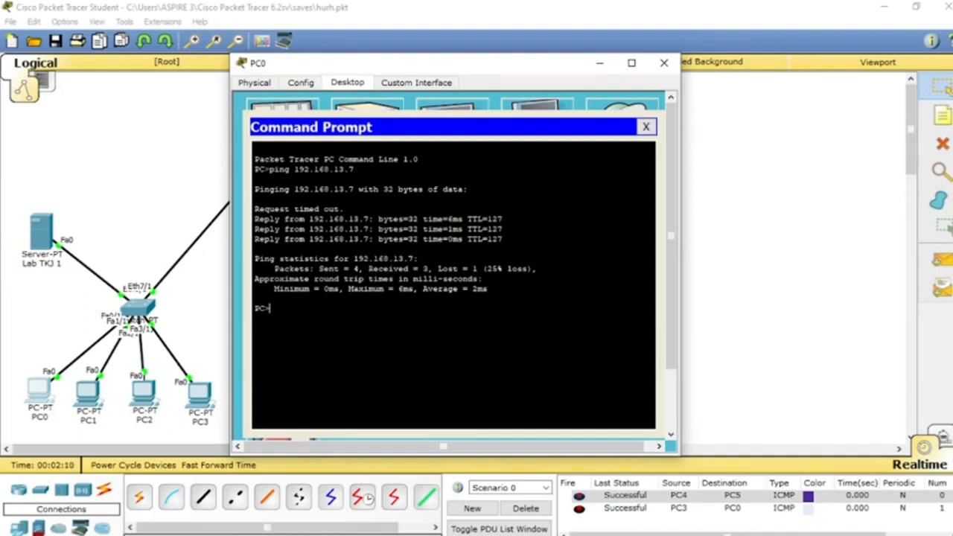
# Step: Try to ping 192.168.13.5 from PC0 with the command entered as "ping192.168.13.5"
pyautogui.moveTo(343, 208); pyautogui.dragTo(257, 230)
pyautogui.click(257, 227)
pyautogui.write('ping192.168.13.6')
pyautogui.press('Return')
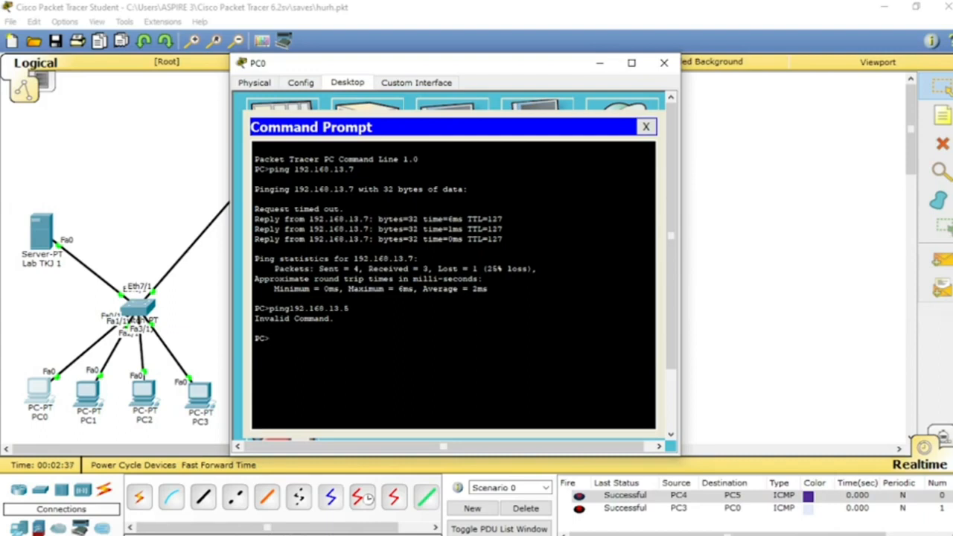
# Step: Ping 192.168.13.5 from PC0's command prompt and close PC0's window
pyautogui.write('ping 192.168.13.5')
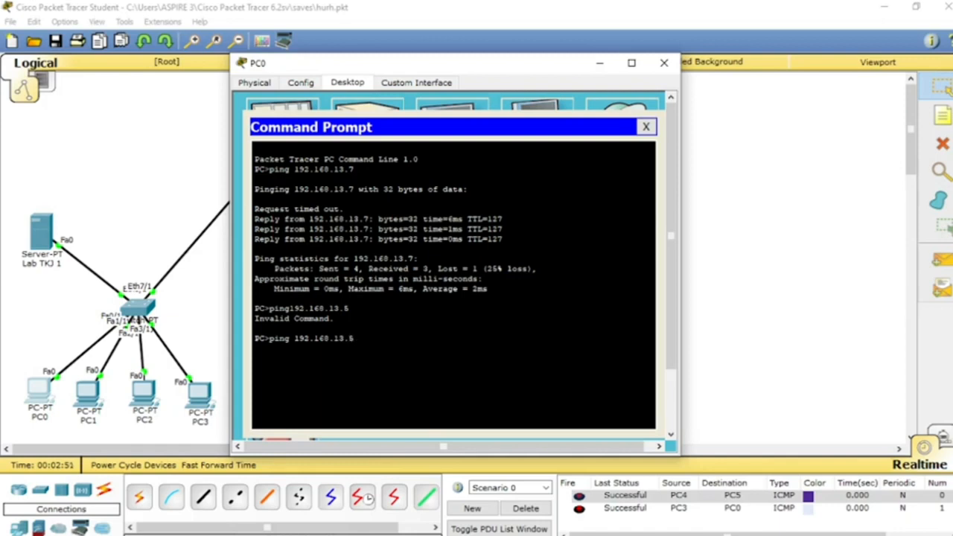
pyautogui.press('Return')
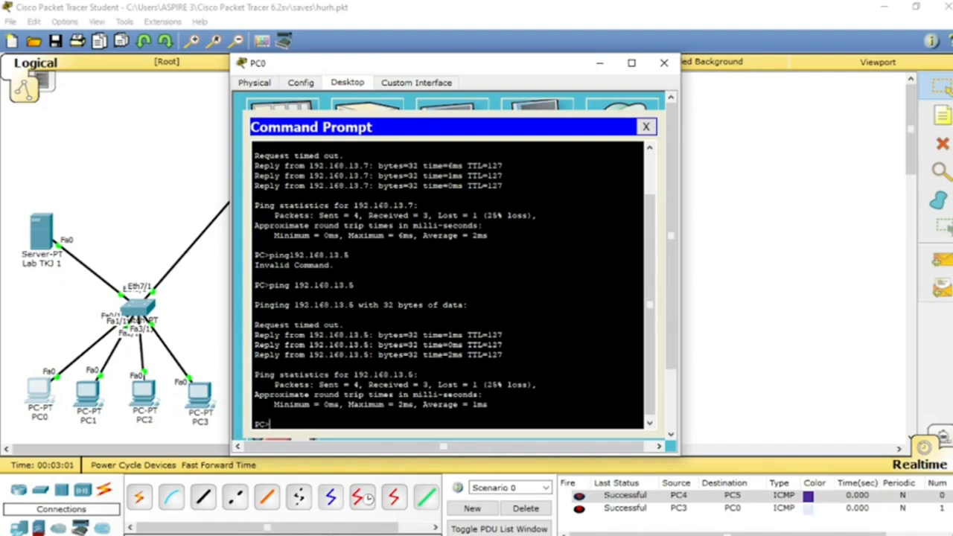
pyautogui.click(646, 127)
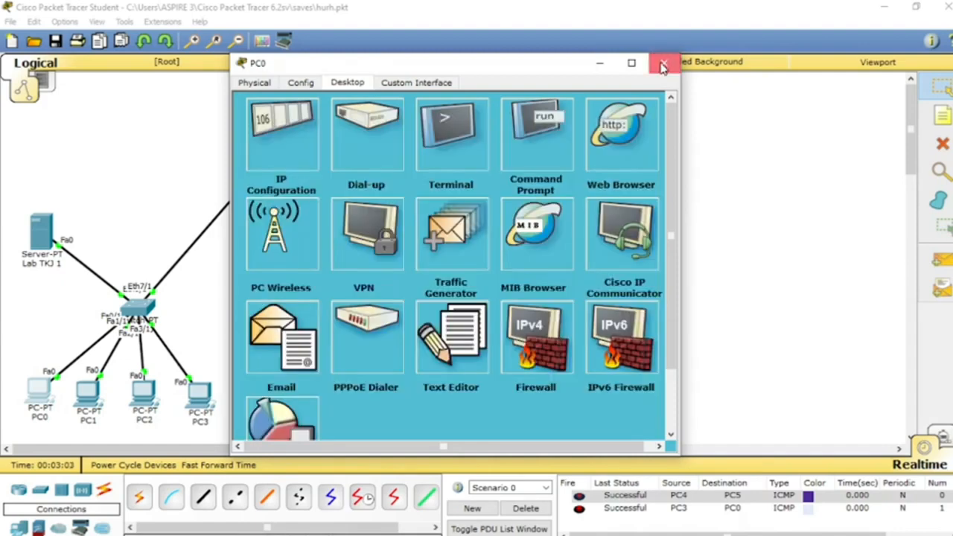
pyautogui.click(663, 63)
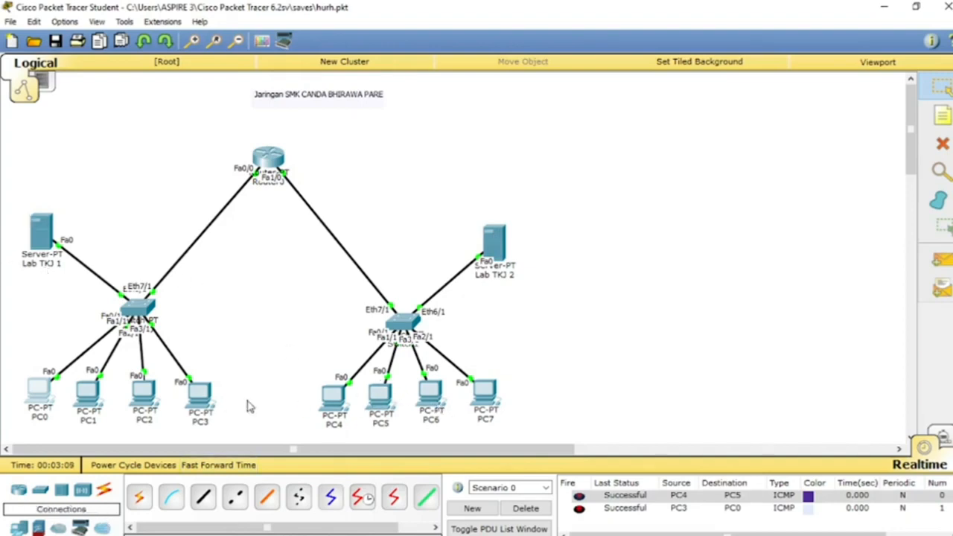
# Step: Ping 192.168.12.4 from PC7's command prompt to test the connection to the Lab TKJ 1 network
pyautogui.click(487, 393)
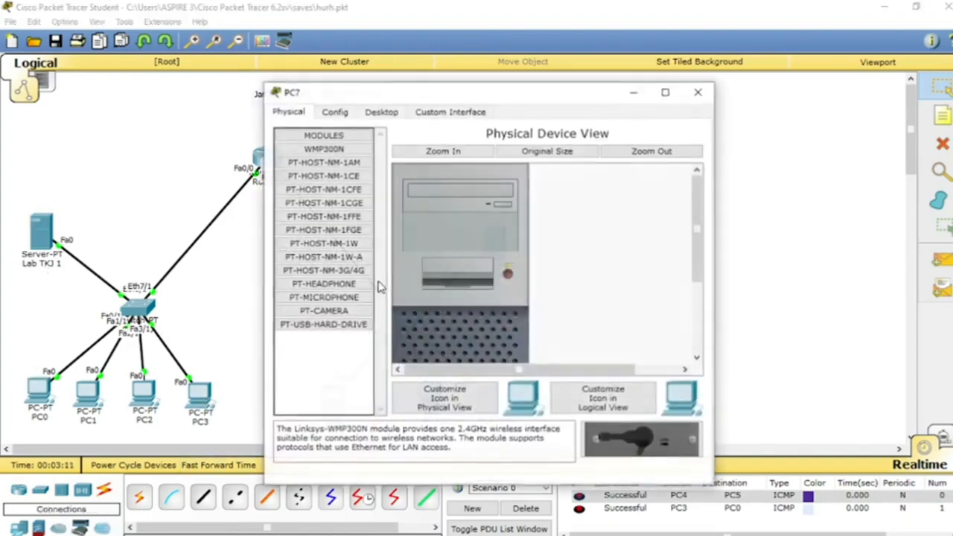
pyautogui.click(382, 112)
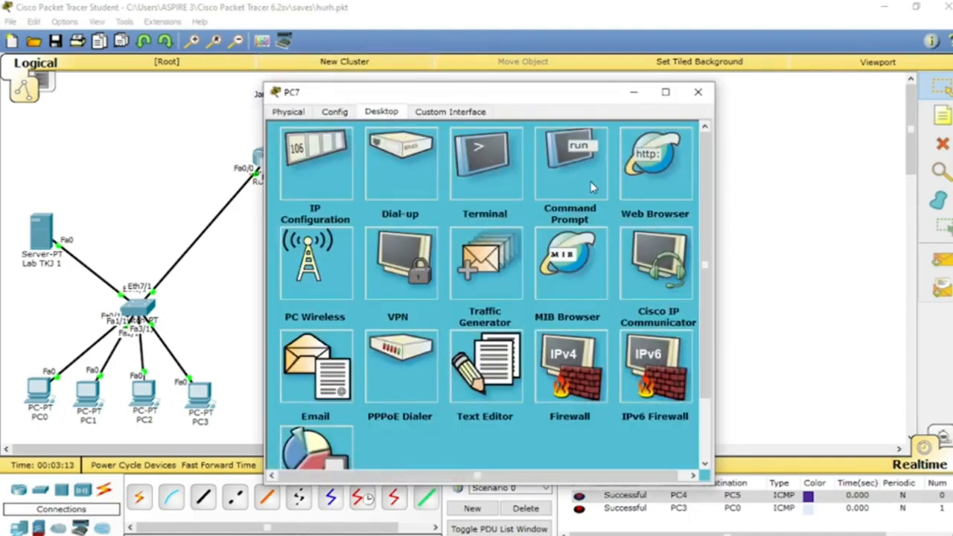
pyautogui.click(572, 168)
pyautogui.write('pi')
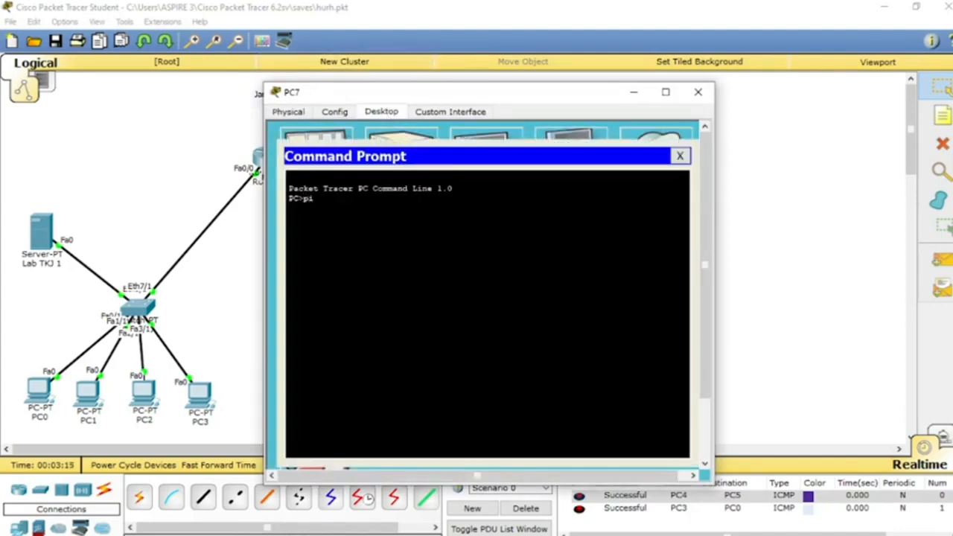
pyautogui.write('ng 192.168.12.4')
pyautogui.press('Return')
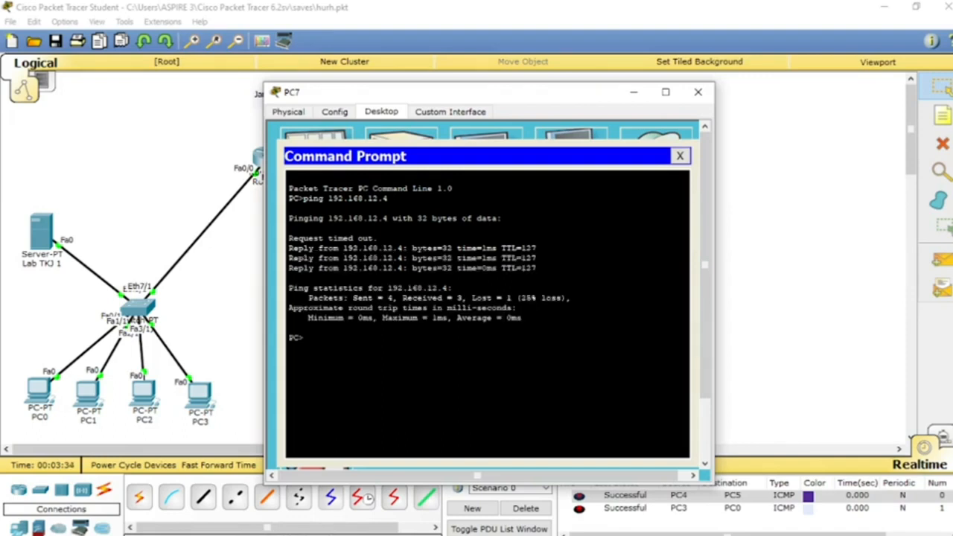
# Step: Ping 192.168.13.5 inside PC7's own lab from its command prompt and close PC7's window
pyautogui.write('ping')
pyautogui.write('192.168.13.5')
pyautogui.press('Return')
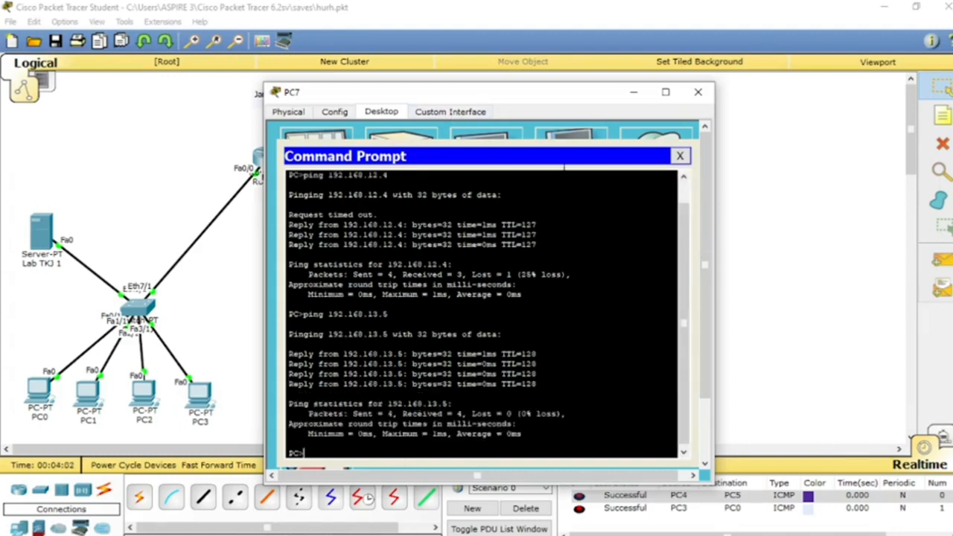
pyautogui.click(680, 156)
pyautogui.click(698, 92)
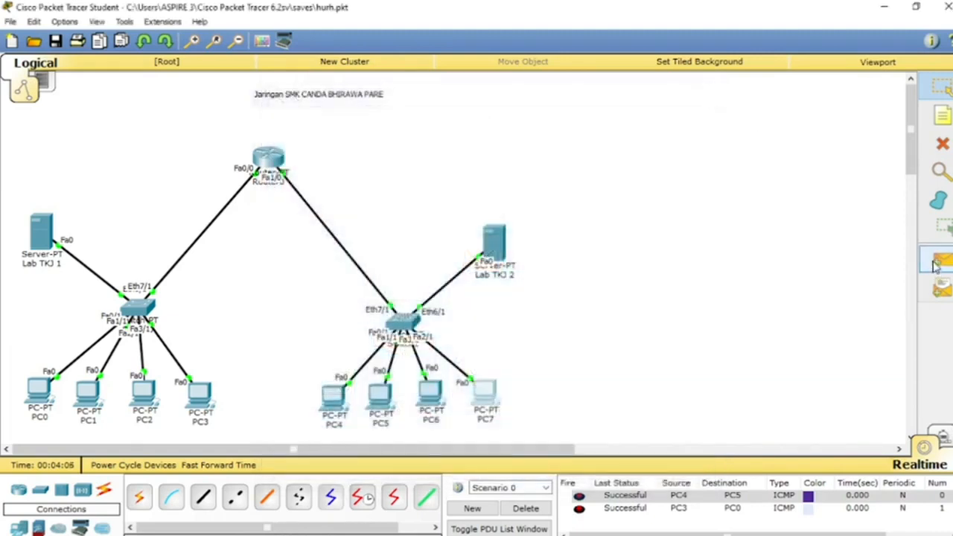
# Step: Send a simple PDU from PC7 to PC3 and delete all entries of the test scenario
pyautogui.click(941, 259)
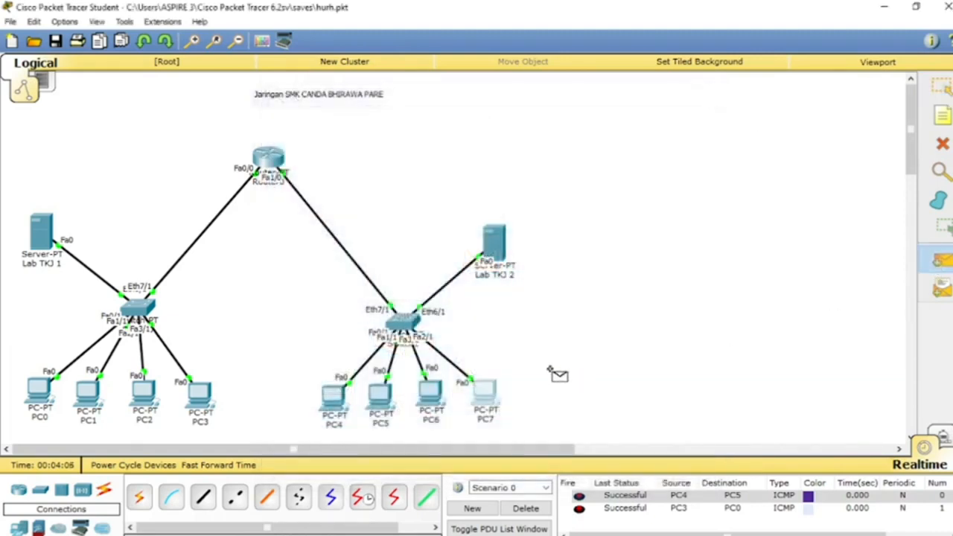
pyautogui.click(490, 394)
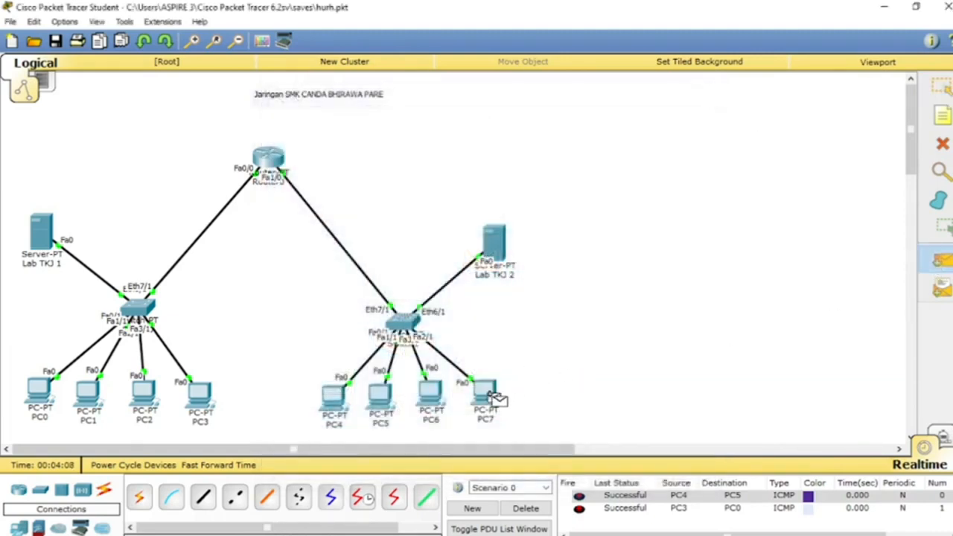
pyautogui.click(199, 392)
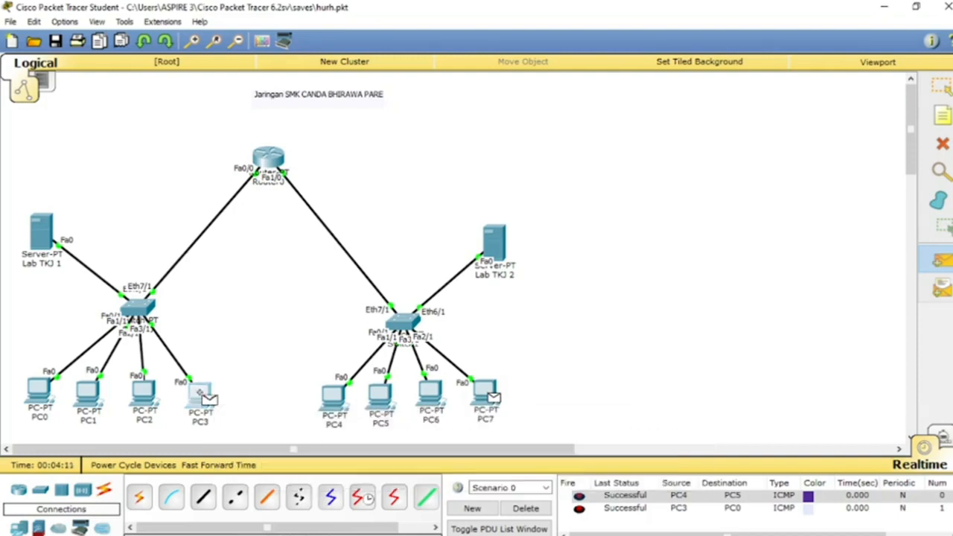
pyautogui.click(524, 509)
# Step: Repeat the simple PDU test from PC7 to PC3 in the cleared scenario
pyautogui.click(941, 259)
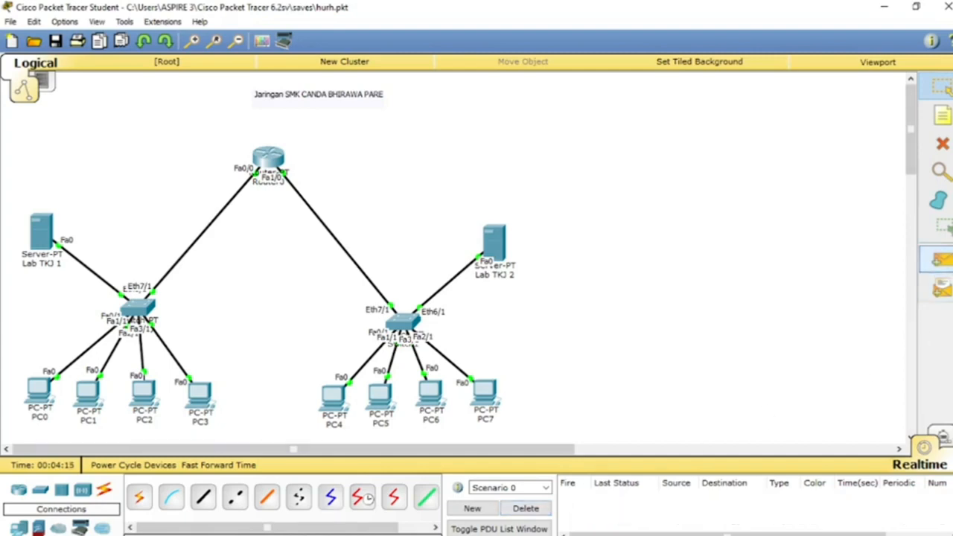
pyautogui.click(484, 391)
pyautogui.click(201, 395)
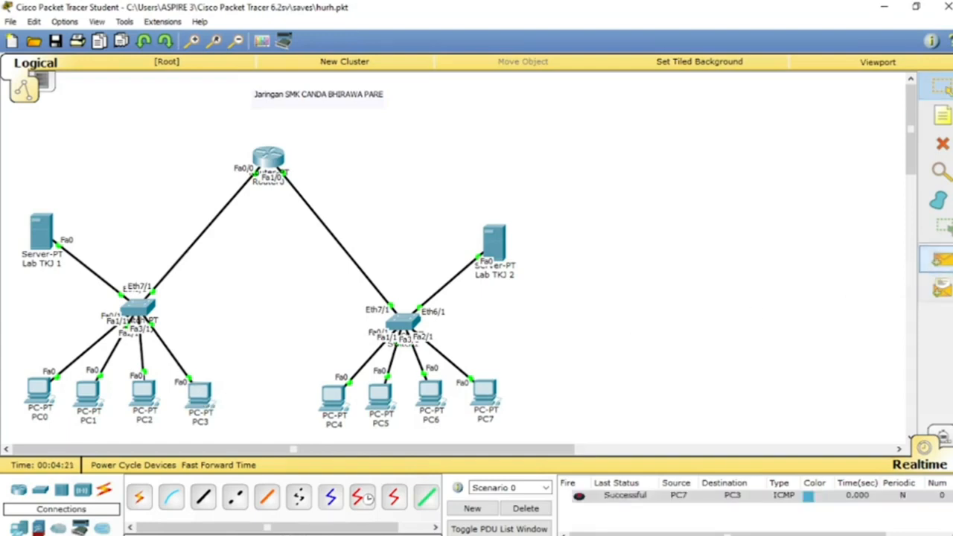
# Step: Test the connection between the labs with two simple PDUs from PC6 to PC2
pyautogui.click(940, 259)
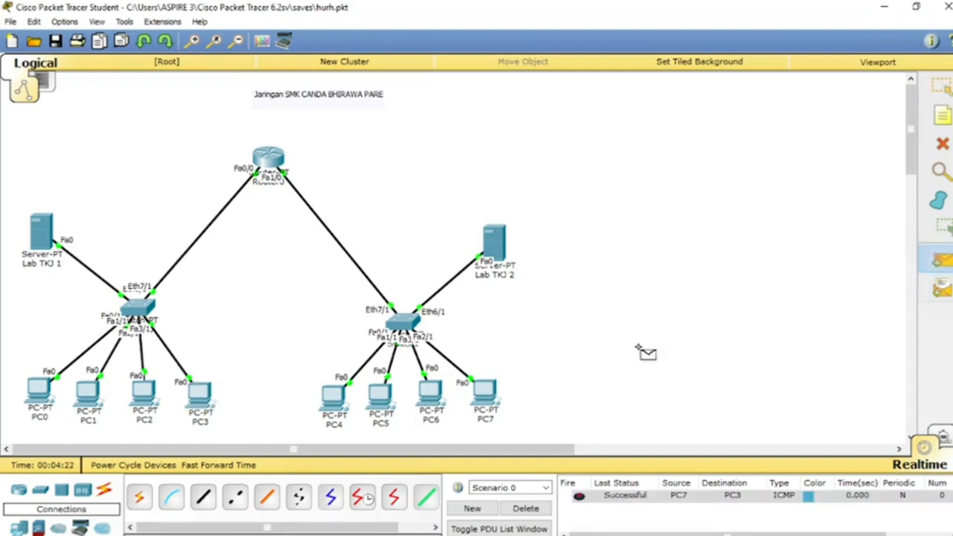
pyautogui.click(432, 393)
pyautogui.click(160, 406)
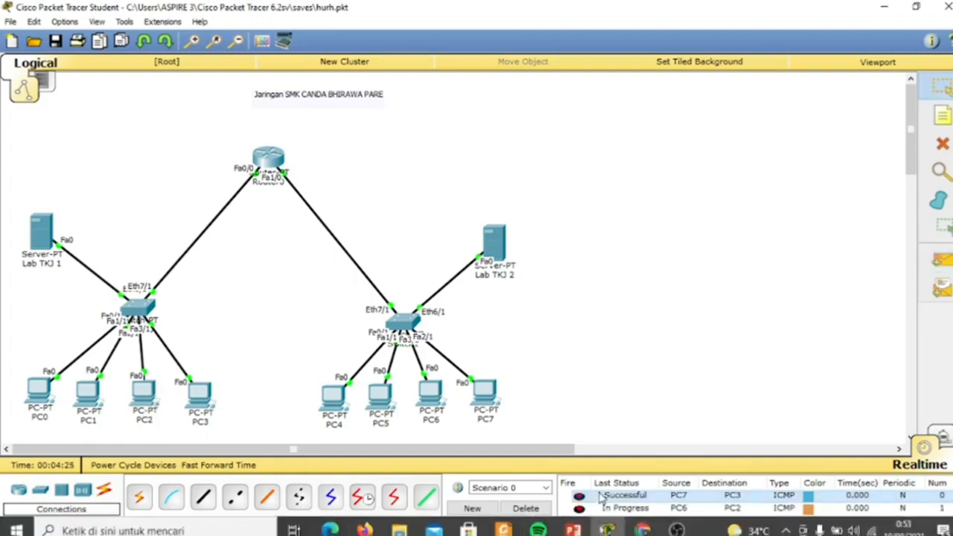
pyautogui.click(941, 259)
pyautogui.click(434, 393)
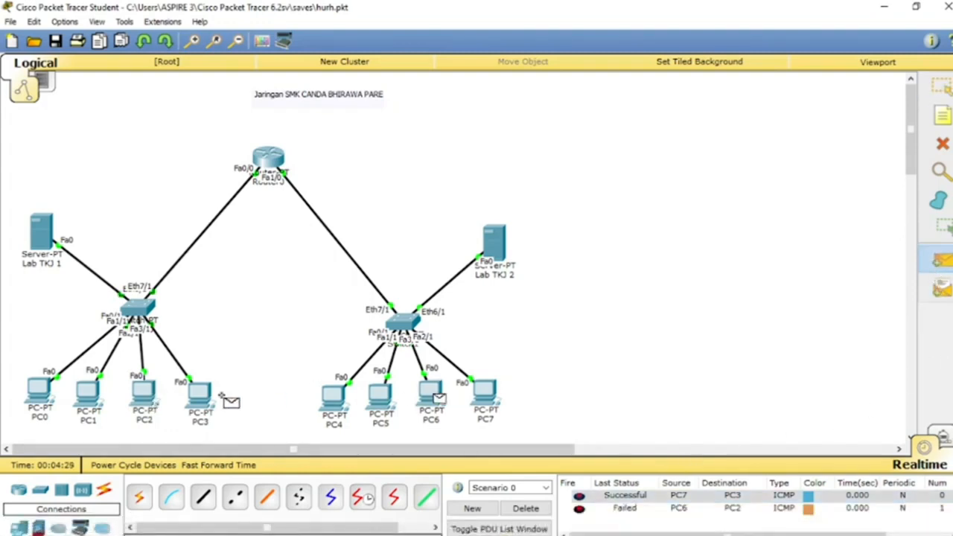
pyautogui.click(146, 390)
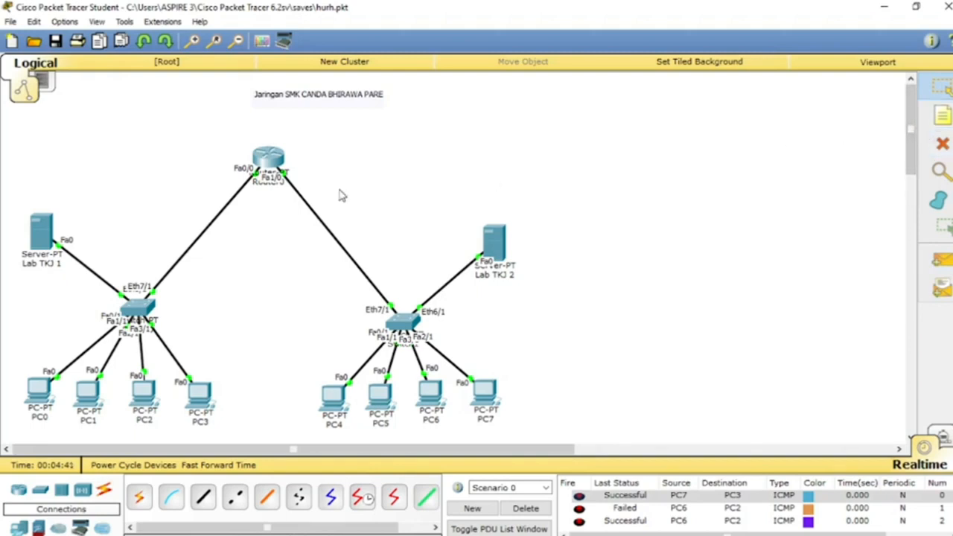
# Step: Delete the PC7 to PC3 and PC6 to PC2 test entries from Scenario 0
pyautogui.moveTo(8, 141); pyautogui.dragTo(580, 440)
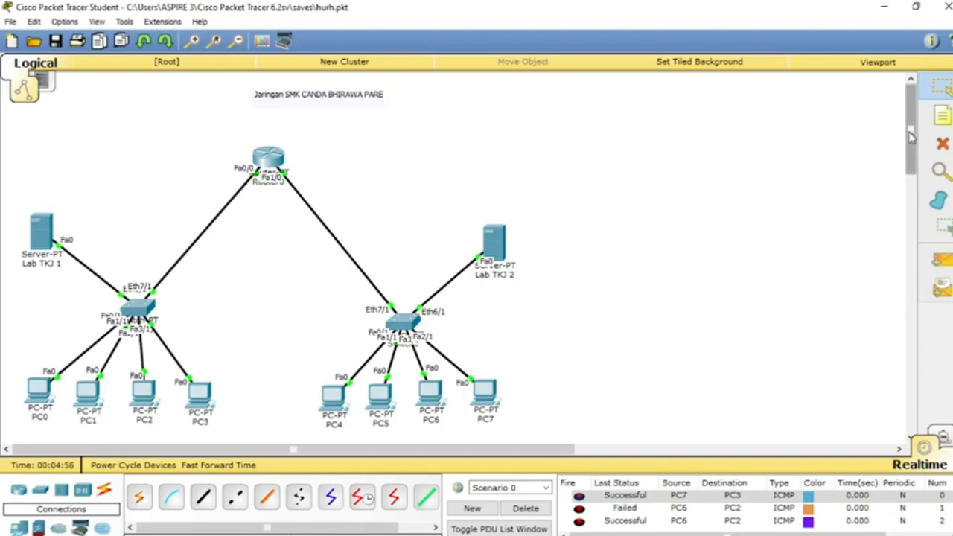
pyautogui.moveTo(911, 136); pyautogui.dragTo(840, 141)
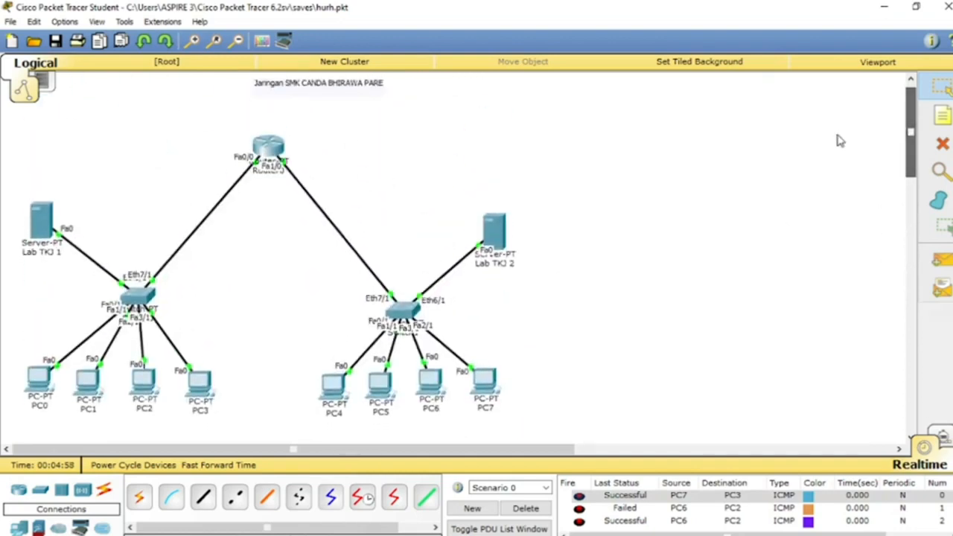
pyautogui.click(523, 511)
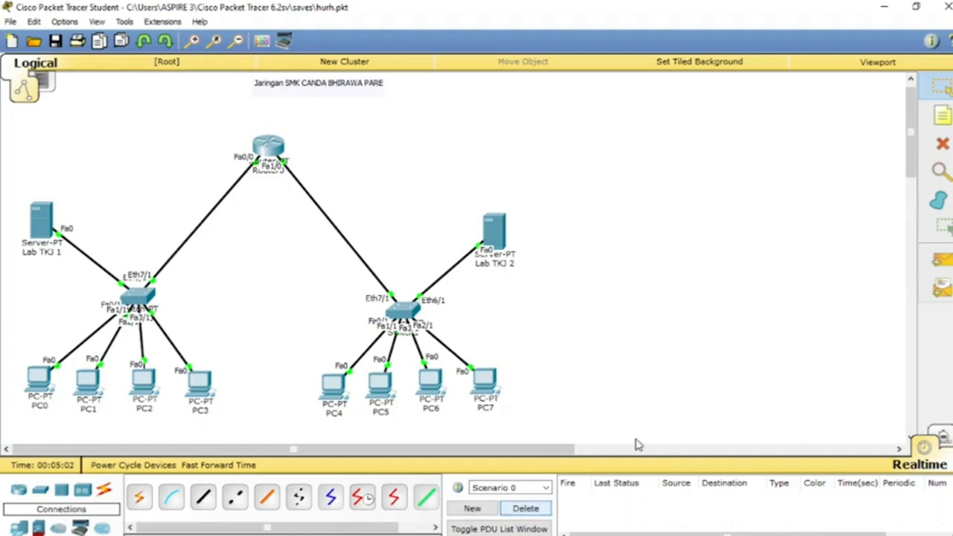
pyautogui.moveTo(912, 161); pyautogui.dragTo(912, 110)
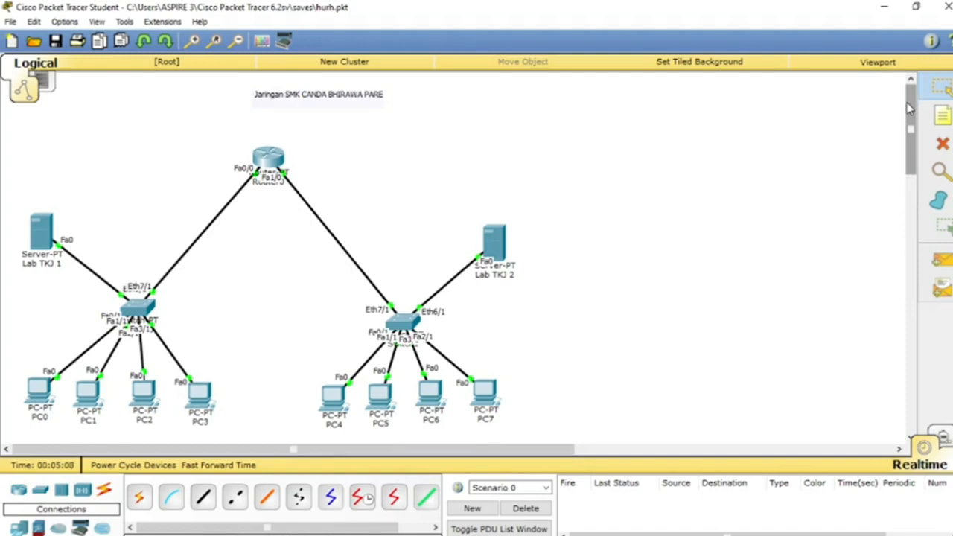
pyautogui.moveTo(909, 109)
pyautogui.mouseDown()
pyautogui.moveTo(909, 169)
pyautogui.moveTo(903, 103)
pyautogui.mouseUp()
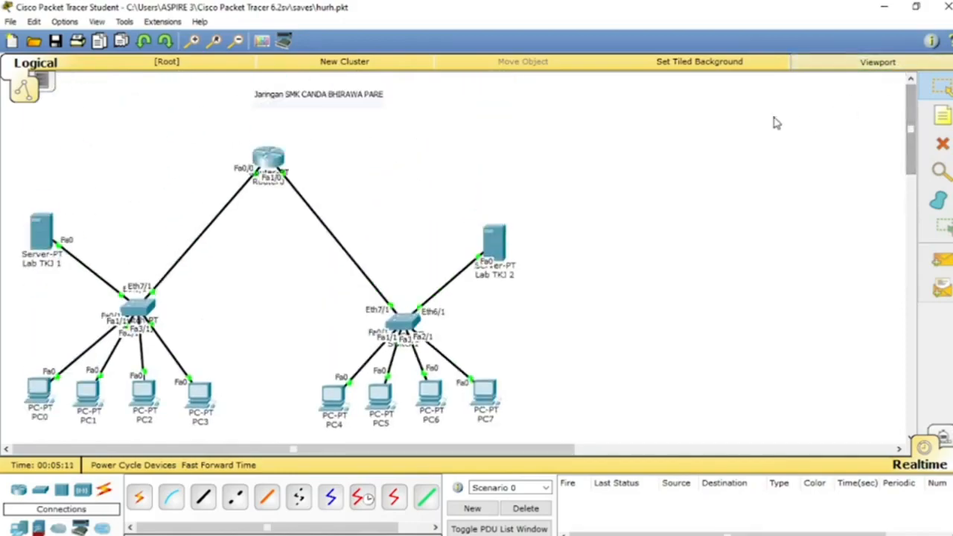